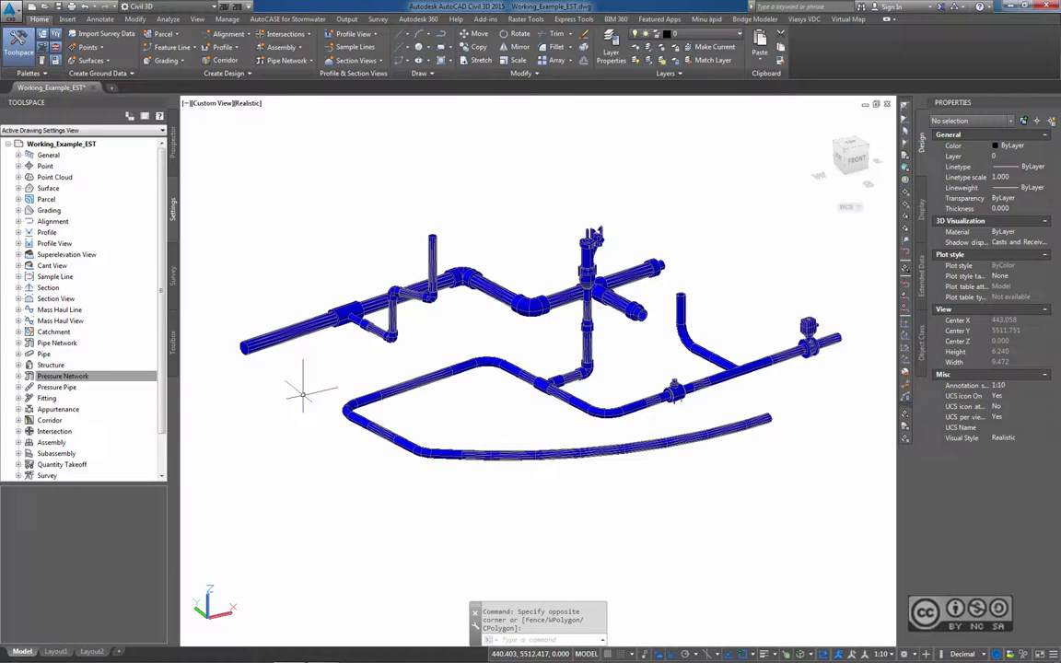
- Pan and zoom around the existing pipe network to inspect the elbows and upper pipe run
scroll(469, 368, "up", 3)
scroll(500, 351, "down", 1)
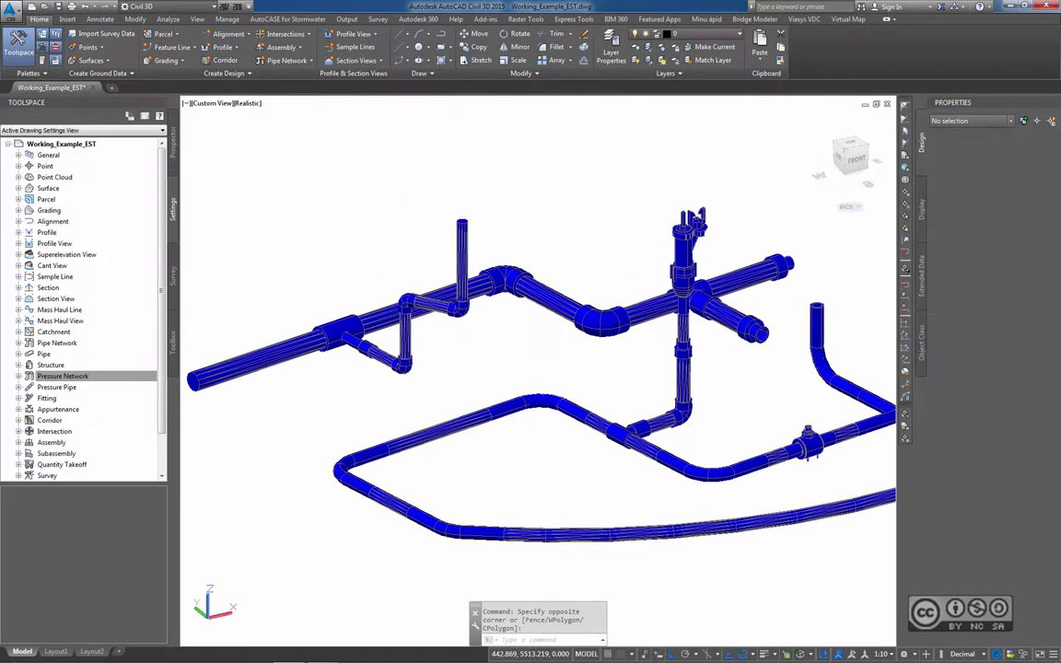
left_click(569, 383)
scroll(505, 320, "up", 2)
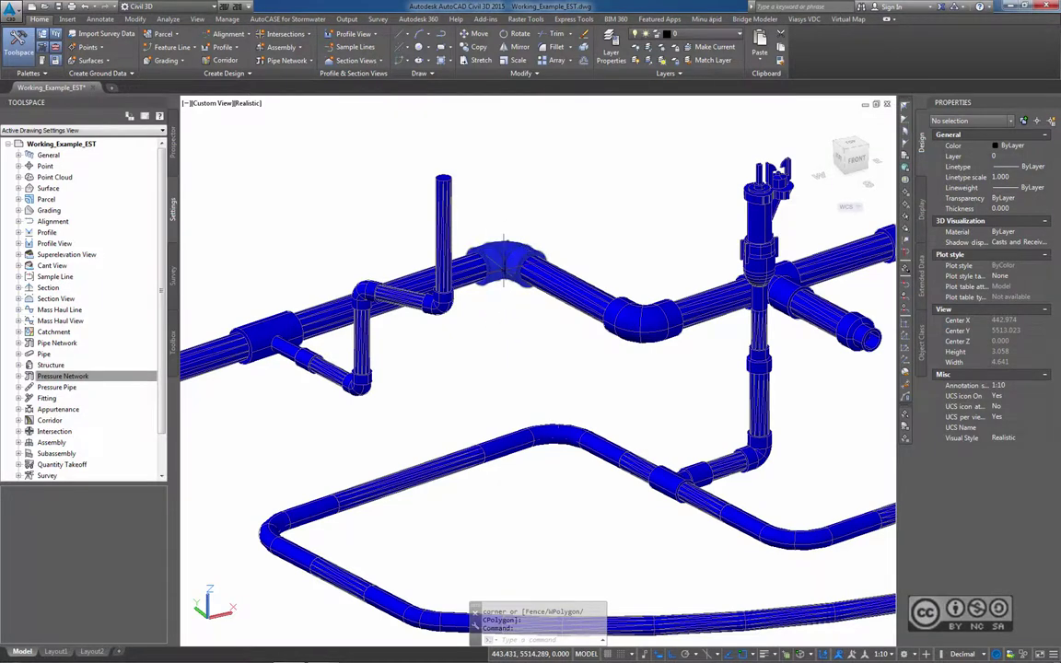
middle_click_drag(526, 397, 458, 332)
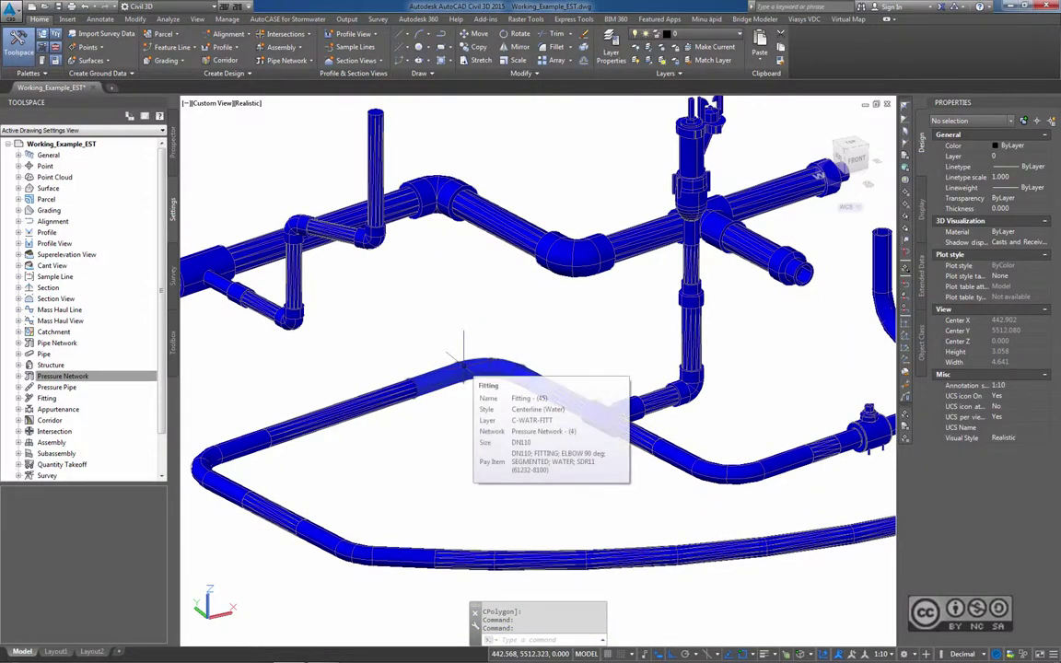
scroll(463, 359, "down", 1)
scroll(482, 344, "down", 1)
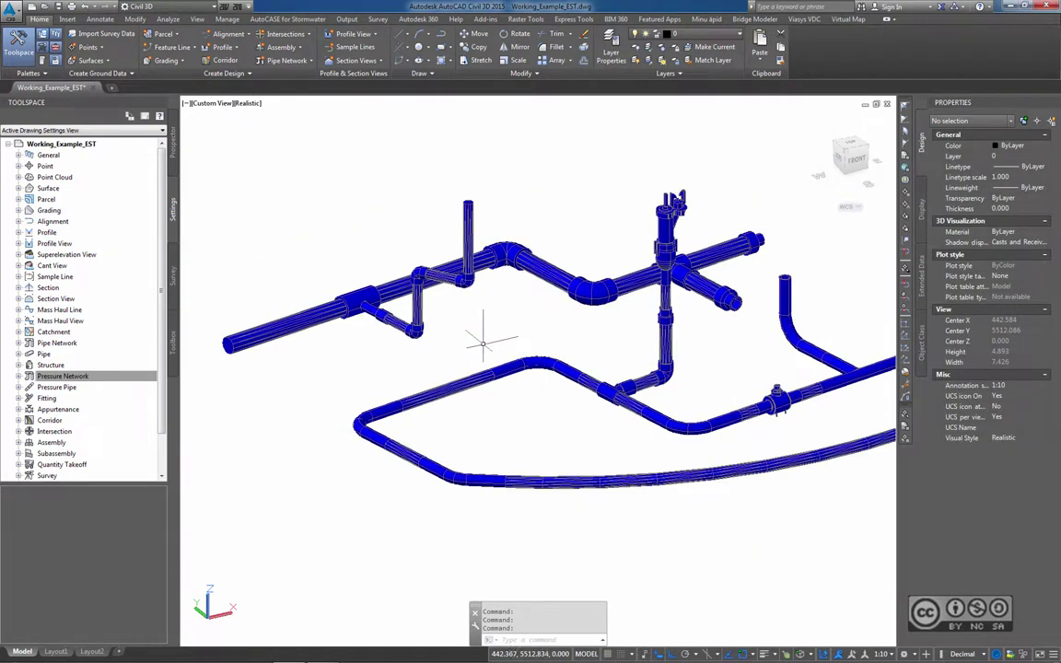
middle_click_drag(515, 336, 481, 343)
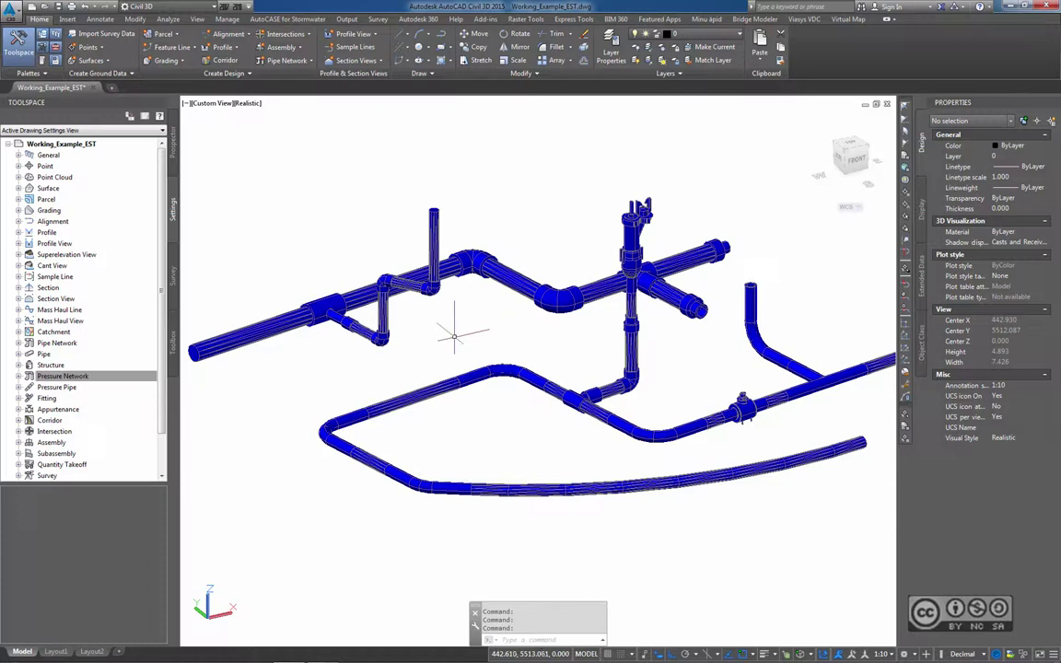
scroll(311, 332, "up", 2)
scroll(318, 335, "up", 2)
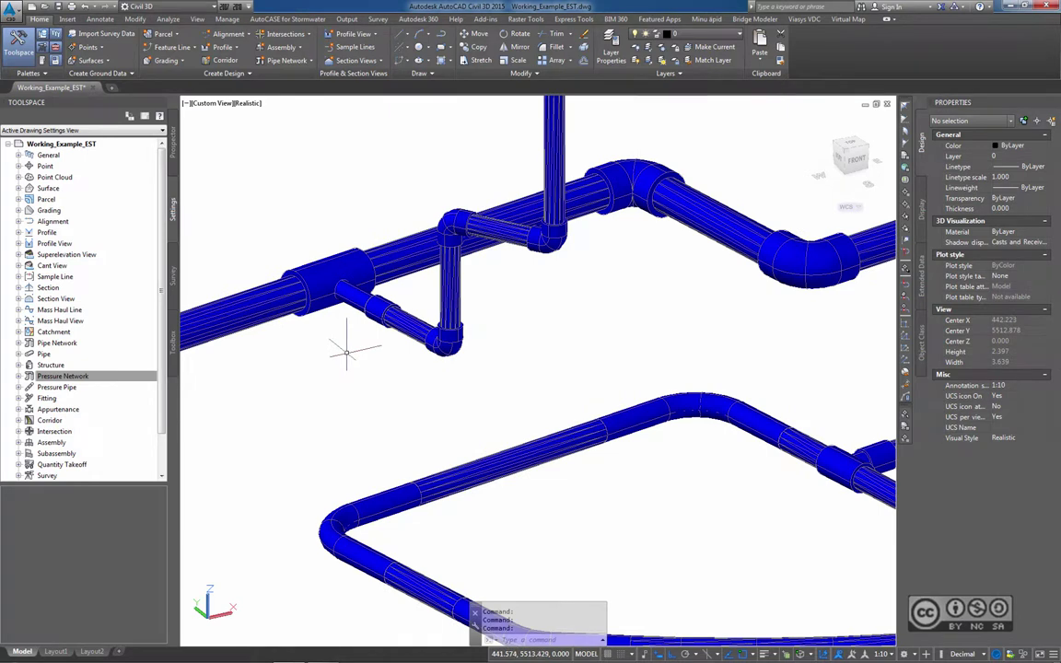
middle_click_drag(350, 352, 639, 339)
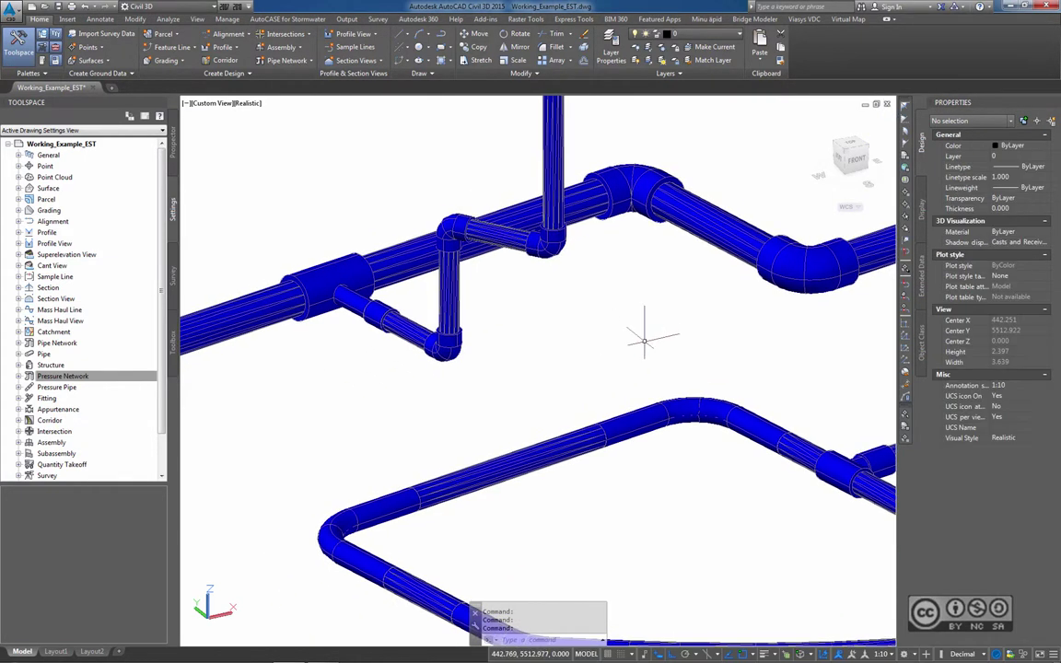
scroll(569, 350, "down", 5)
scroll(589, 341, "up", 4)
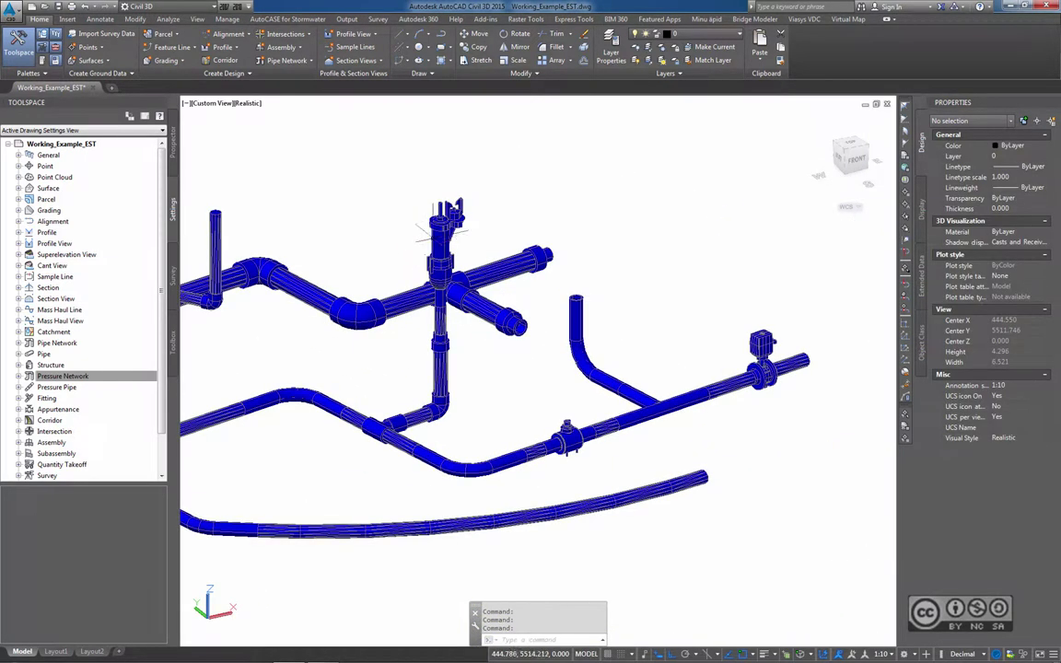
- Zoom in on the valve on the lower pipe and inspect its flange fitting
middle_click_drag(557, 368, 431, 380)
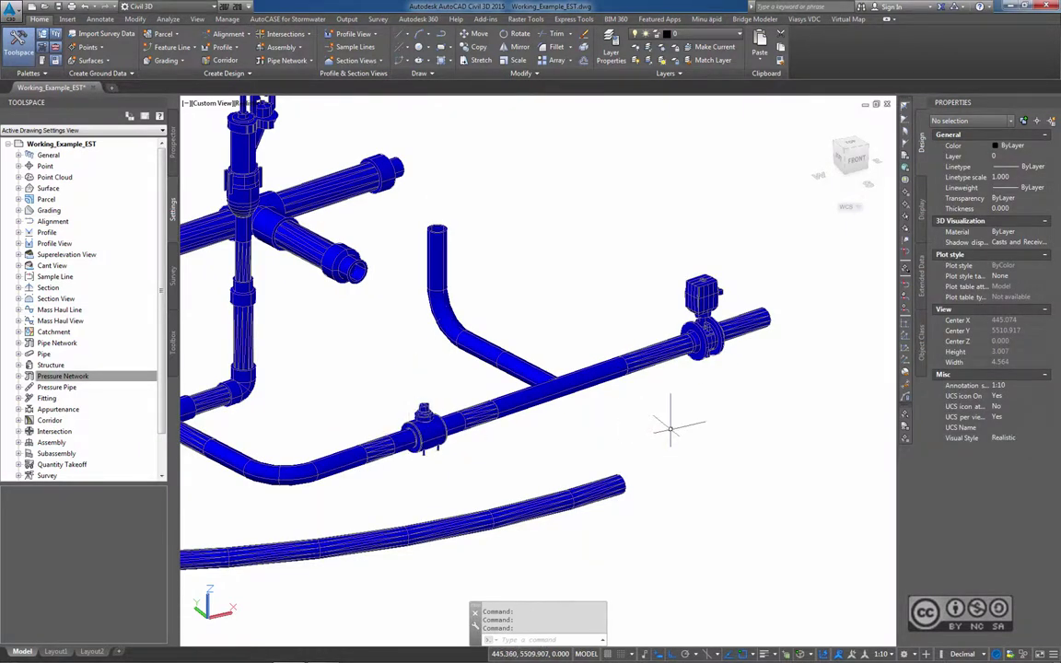
middle_click_drag(763, 379, 693, 392)
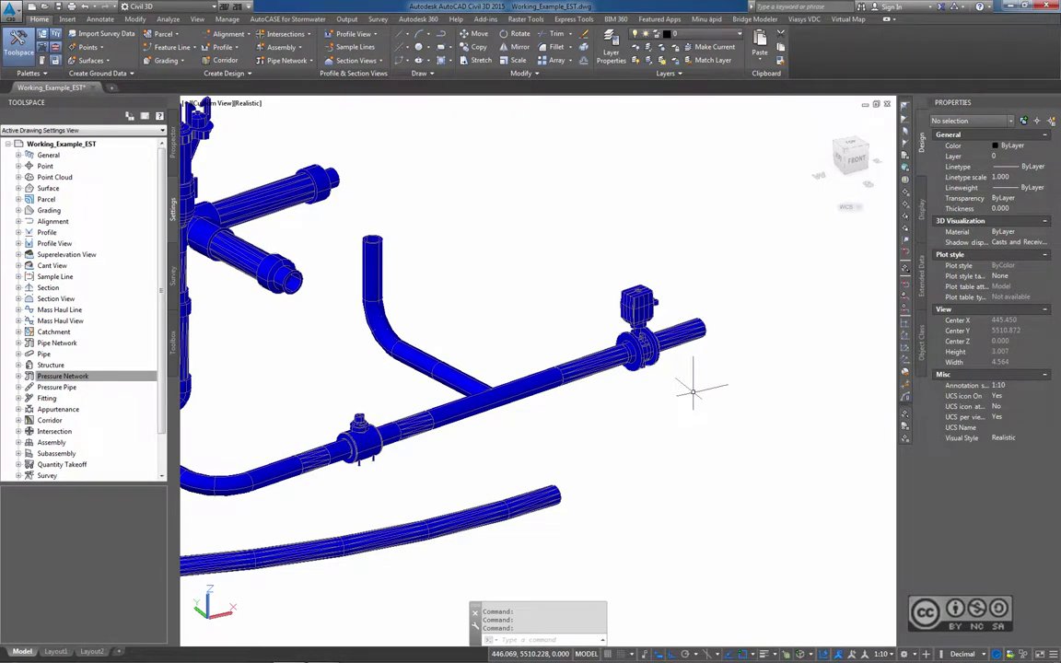
scroll(693, 391, "up", 3)
middle_click_drag(636, 355, 622, 446)
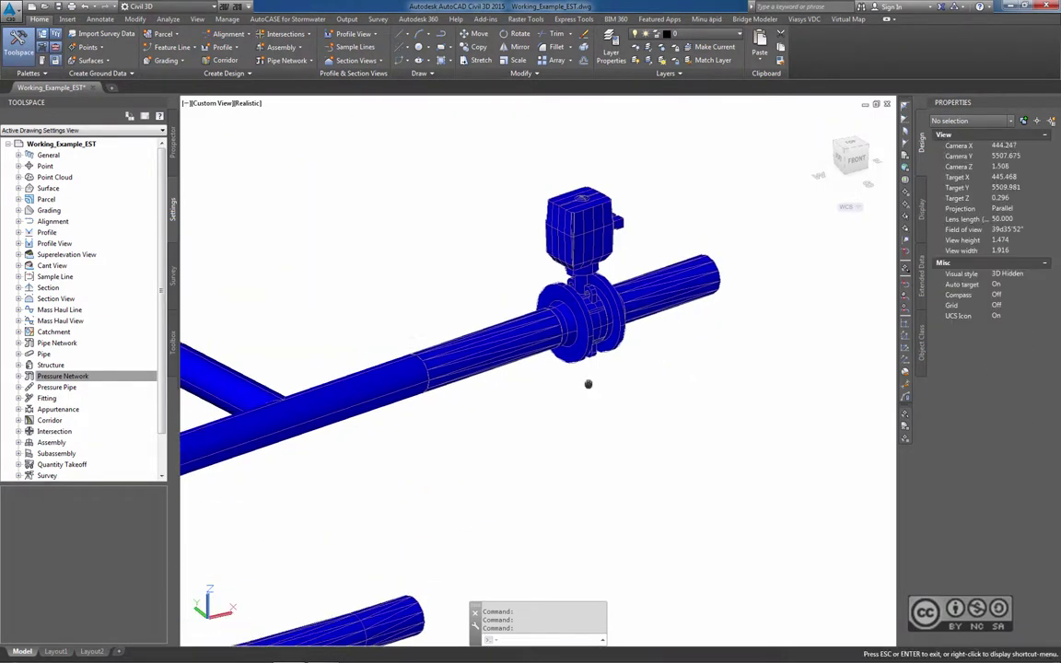
scroll(621, 446, "up", 3)
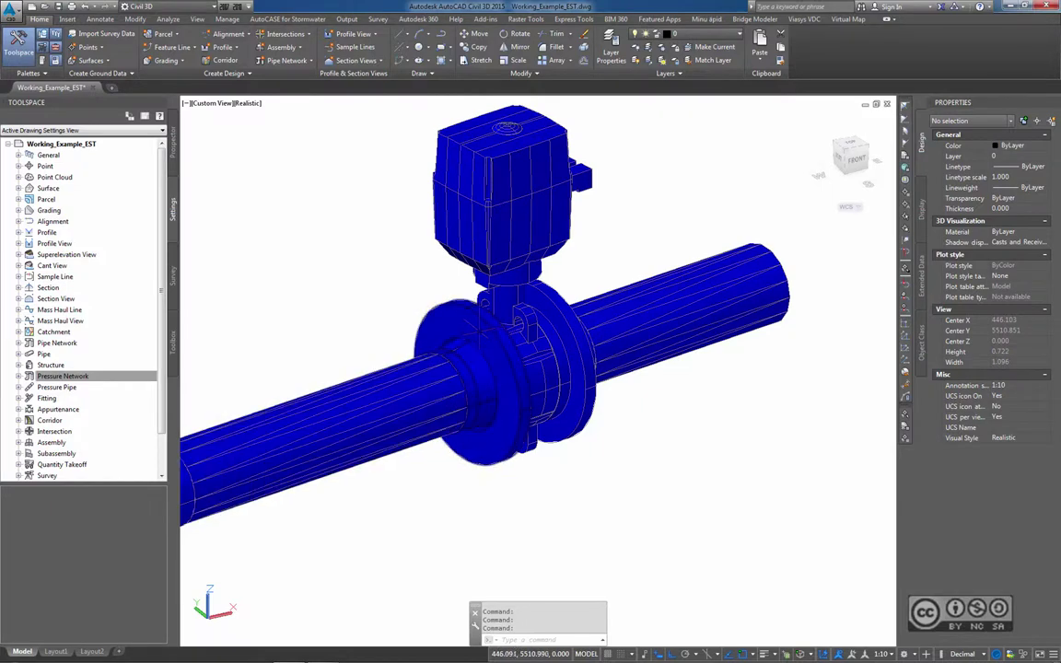
left_click(464, 359)
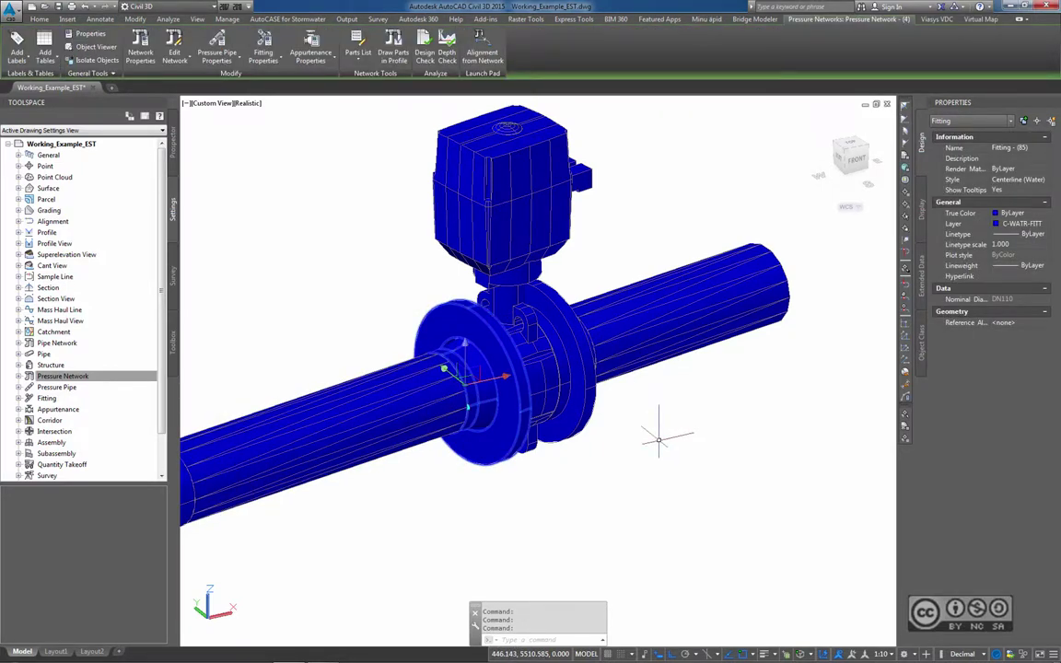
key("Escape")
scroll(659, 440, "down", 8)
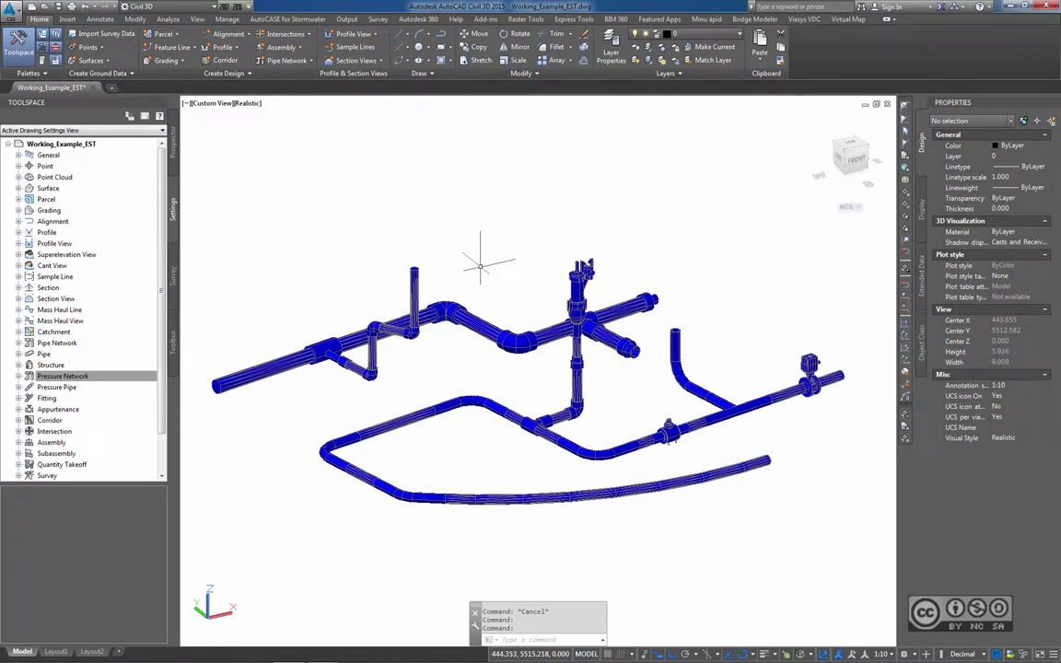
- Confirm Pressure_Pipes_EST.sqlite as the catalog, then expand Pressure Network settings to list its parts lists
left_click(224, 74)
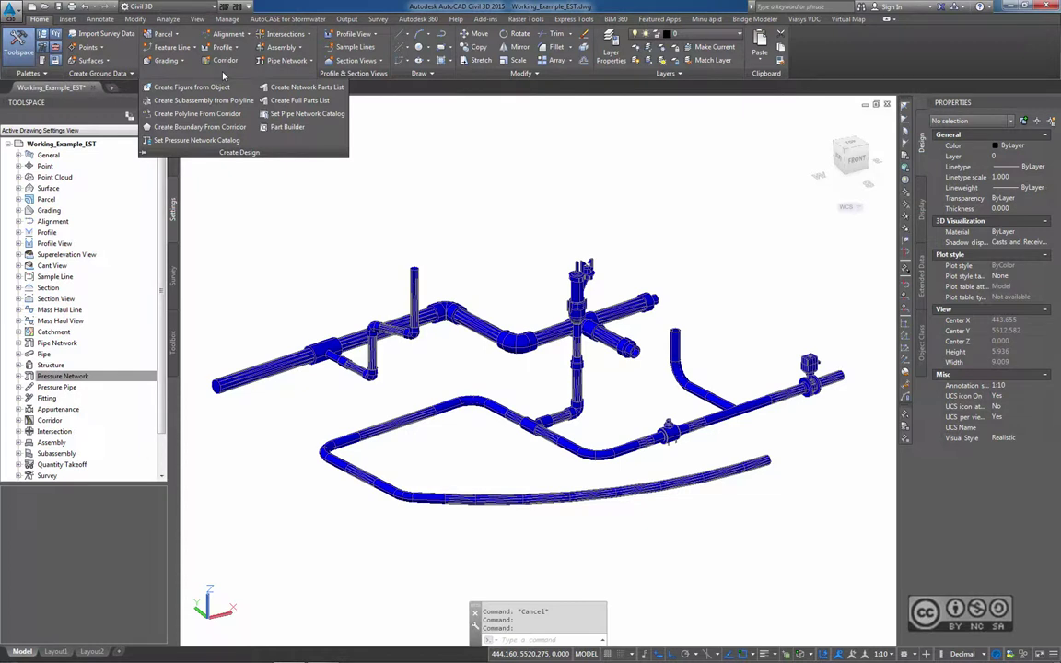
left_click(333, 176)
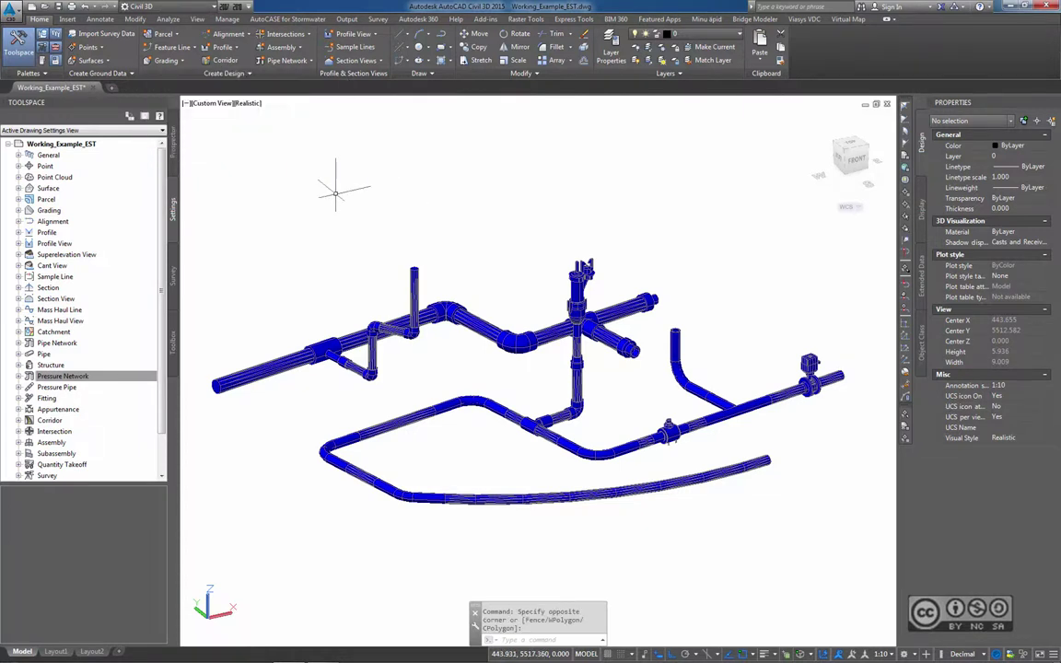
left_click(222, 75)
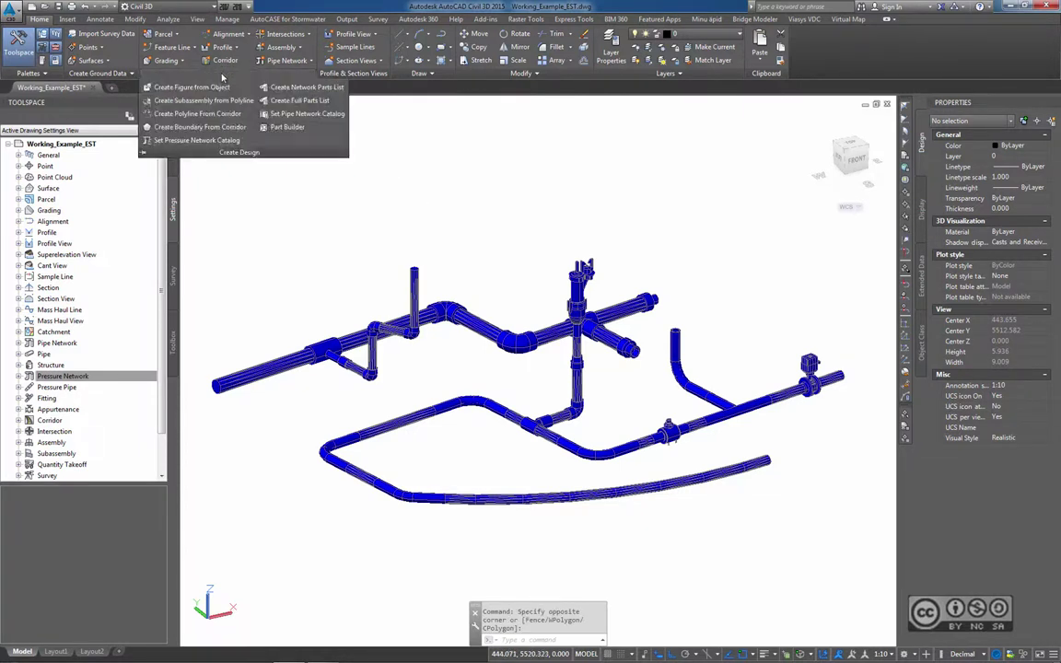
left_click(180, 141)
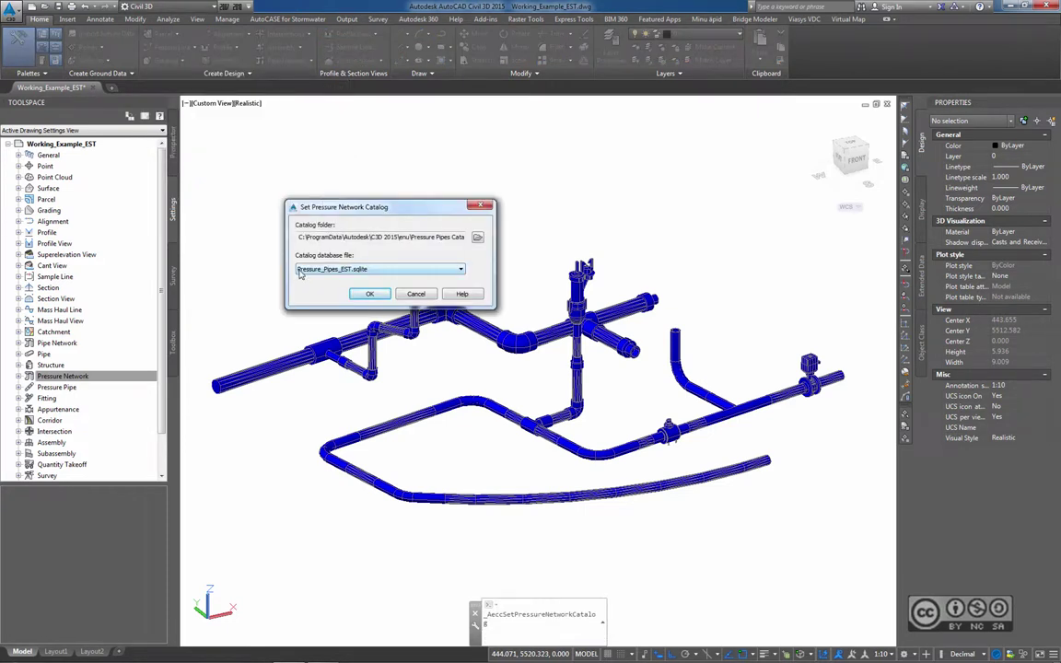
left_click(369, 294)
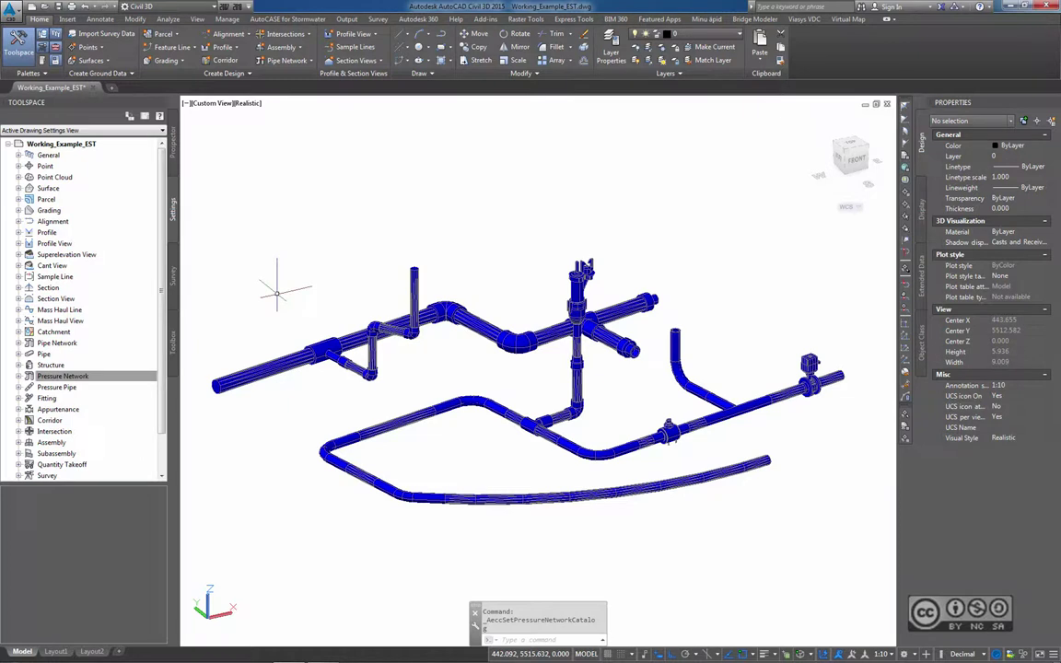
left_click(57, 376)
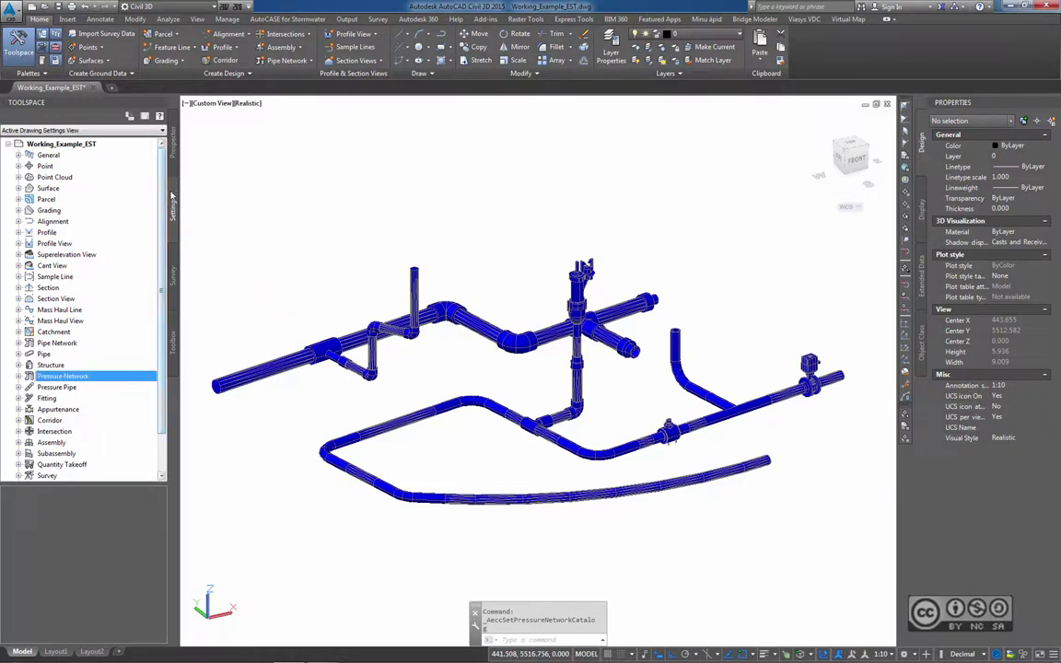
left_click(18, 376)
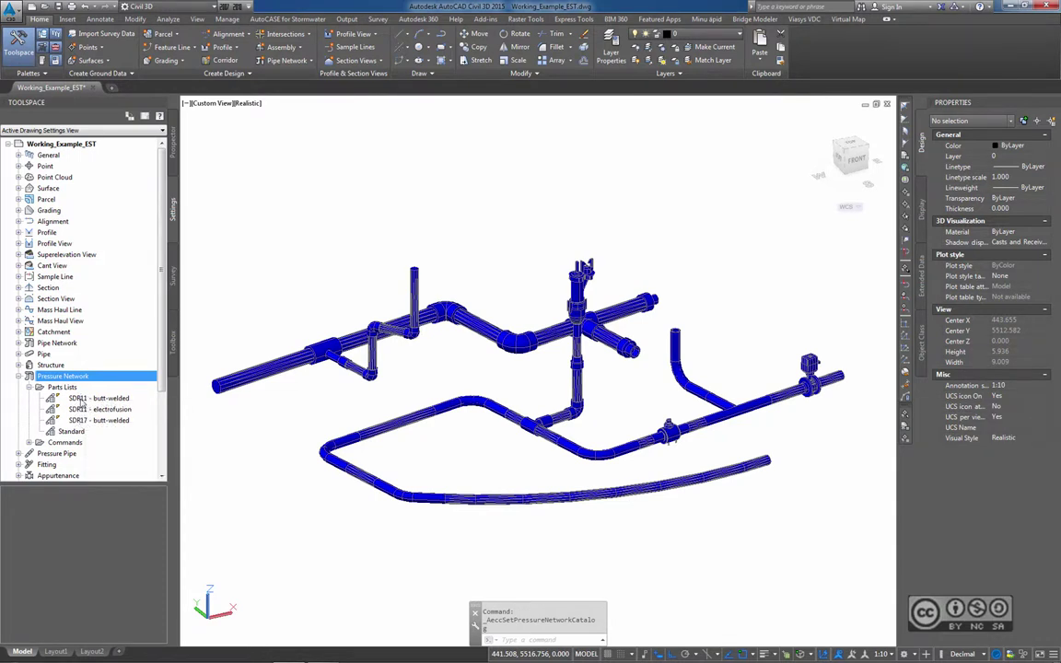
mouse_move(96, 398)
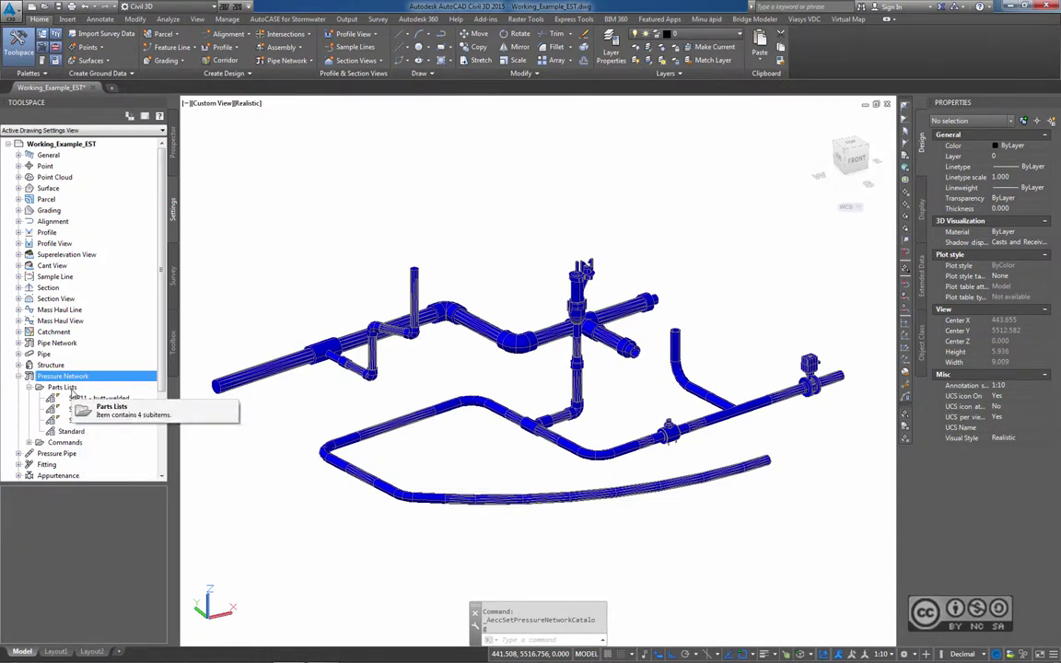
- Create a new pressure network parts list and review its pipe, fitting and appurtenance tabs
right_click(72, 392)
left_click(113, 400)
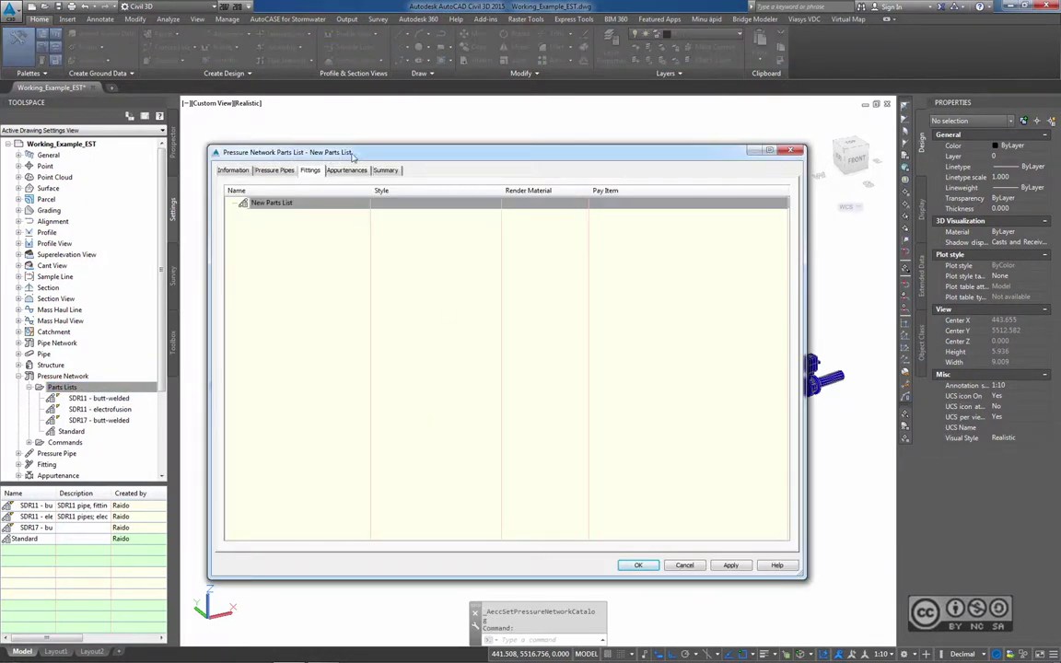
left_click(233, 170)
left_click_drag(227, 197, 266, 197)
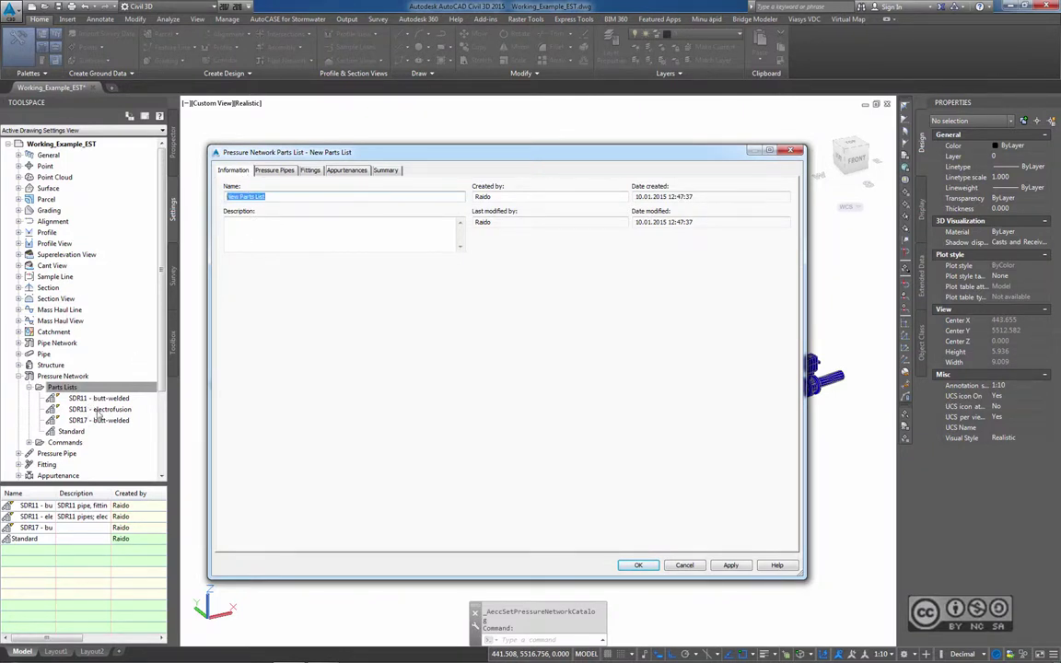
key("ctrl+Tab")
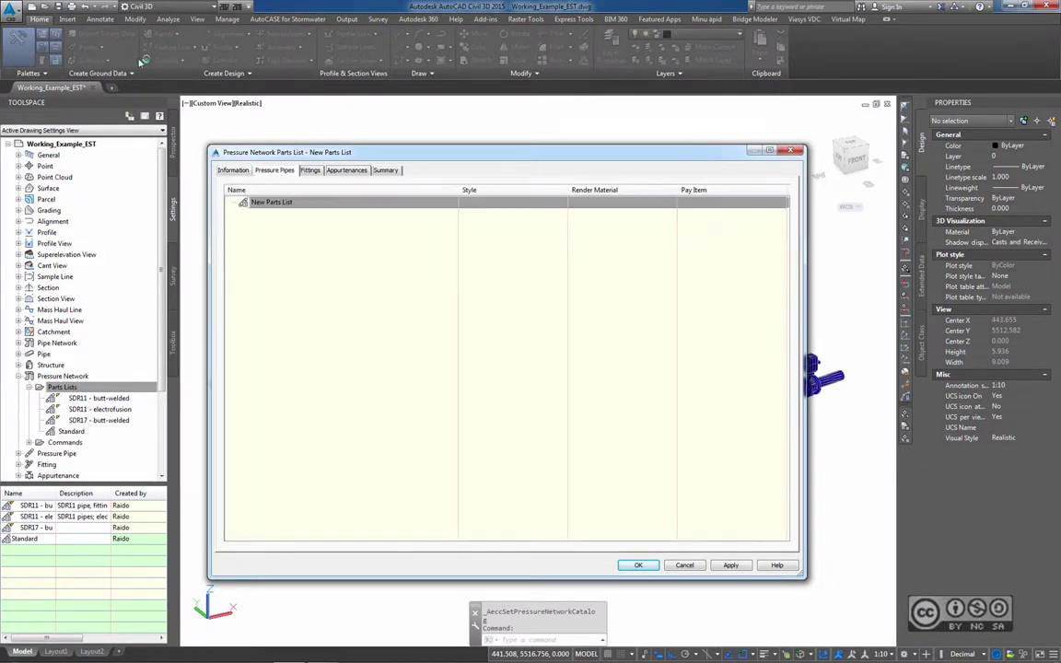
key("ctrl+Tab")
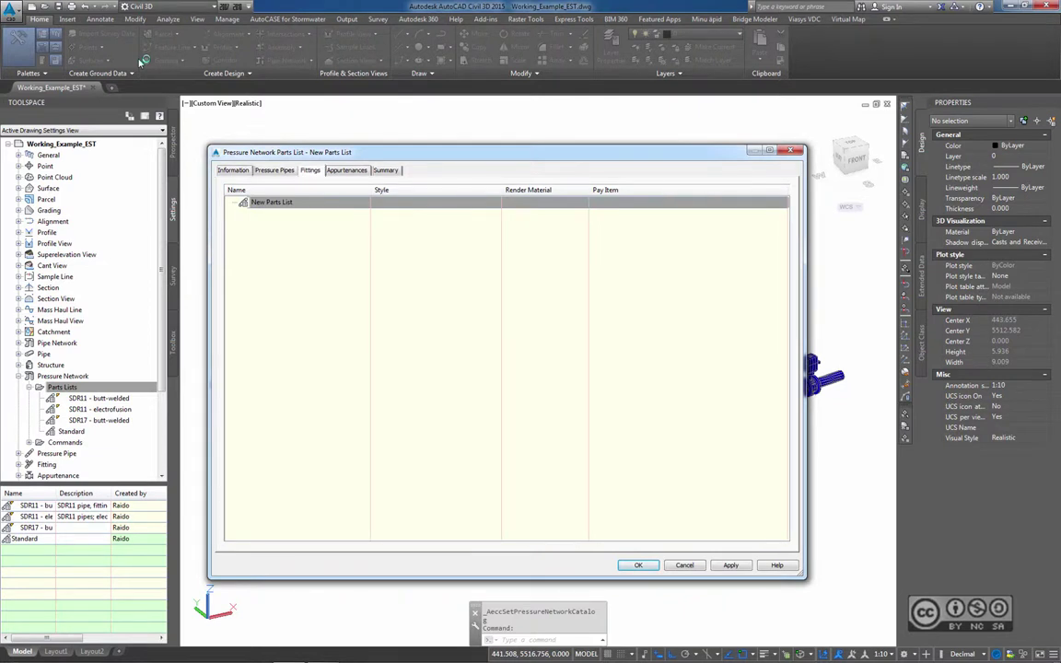
key("ctrl+Tab")
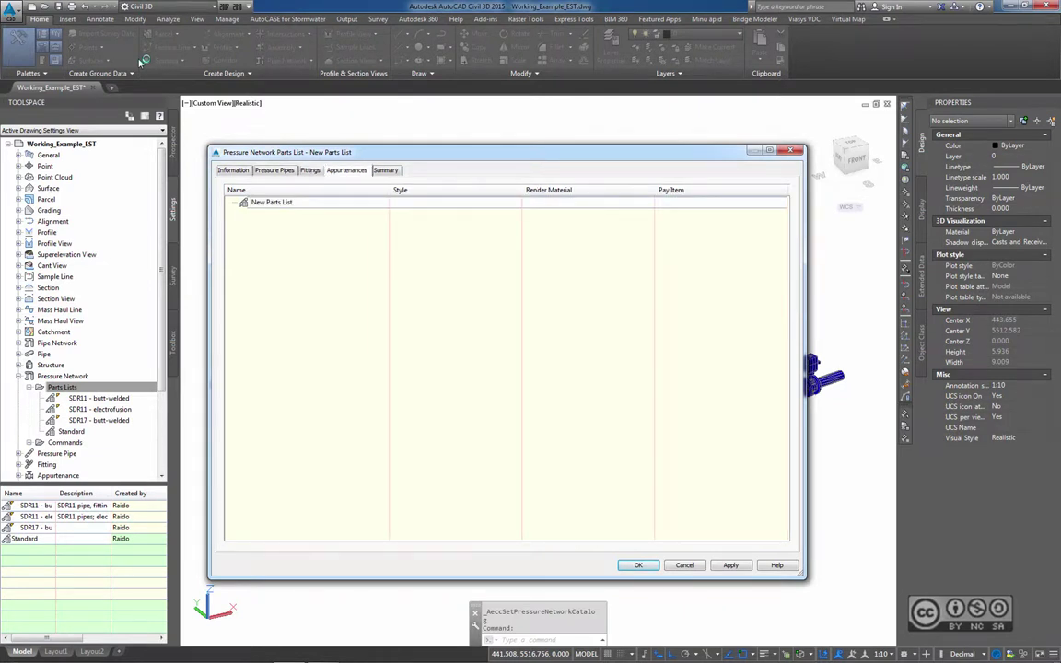
key("ctrl+shift+Tab")
key("ctrl+shift+Tab")
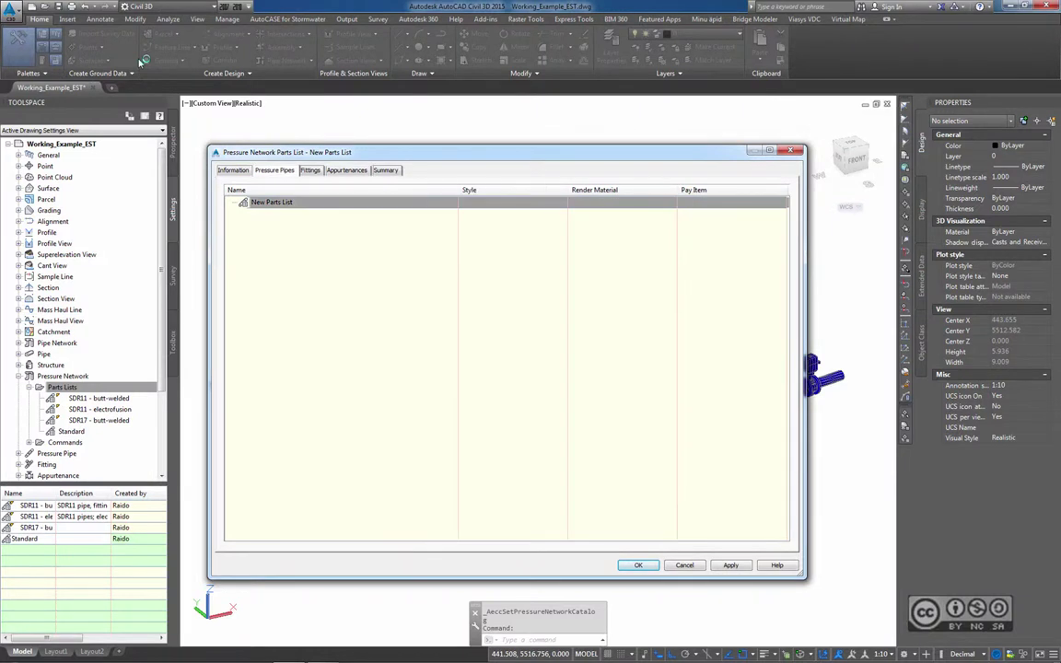
key("ctrl+Tab")
key("ctrl+Tab")
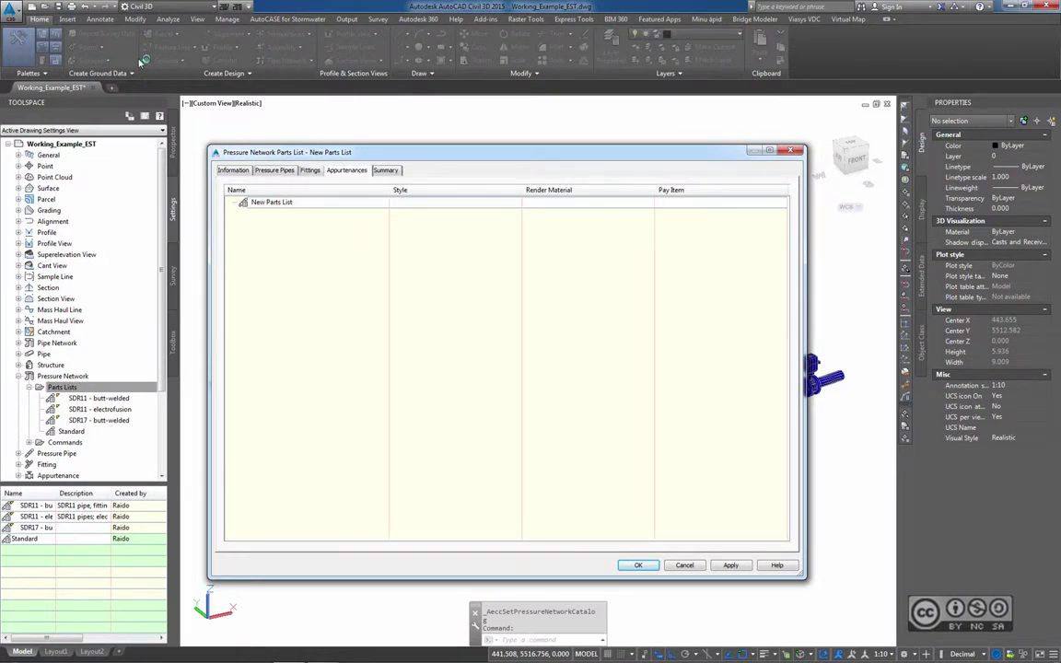
key("ctrl+shift+Tab")
key("ctrl+shift+Tab")
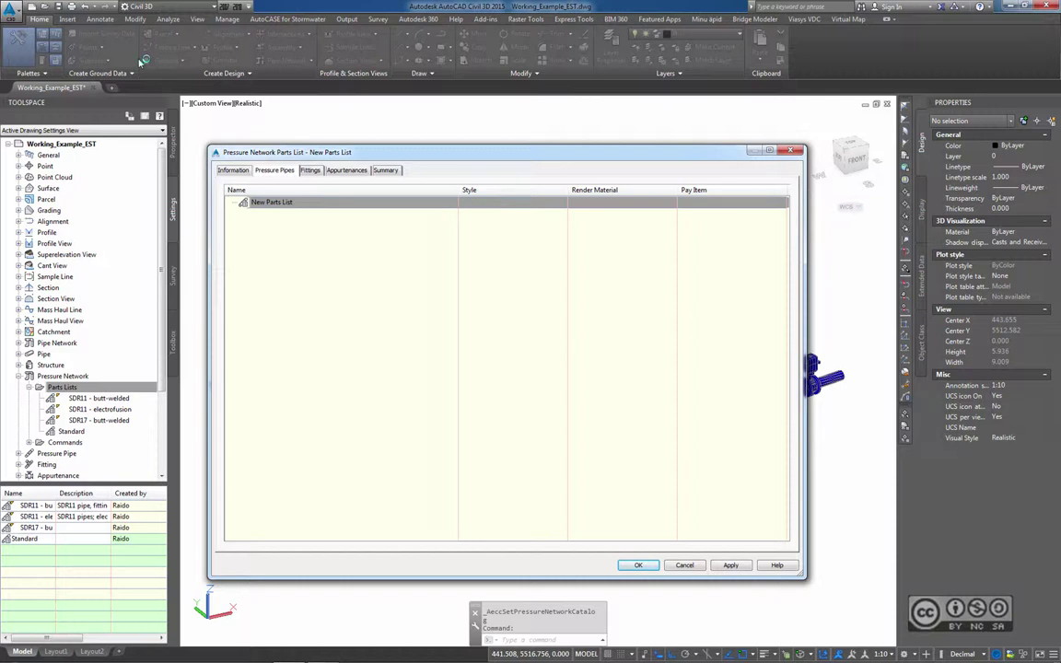
- Add the PE-SDR21 pipe material to the new list's pressure pipes
key("Tab")
key("shift+F10")
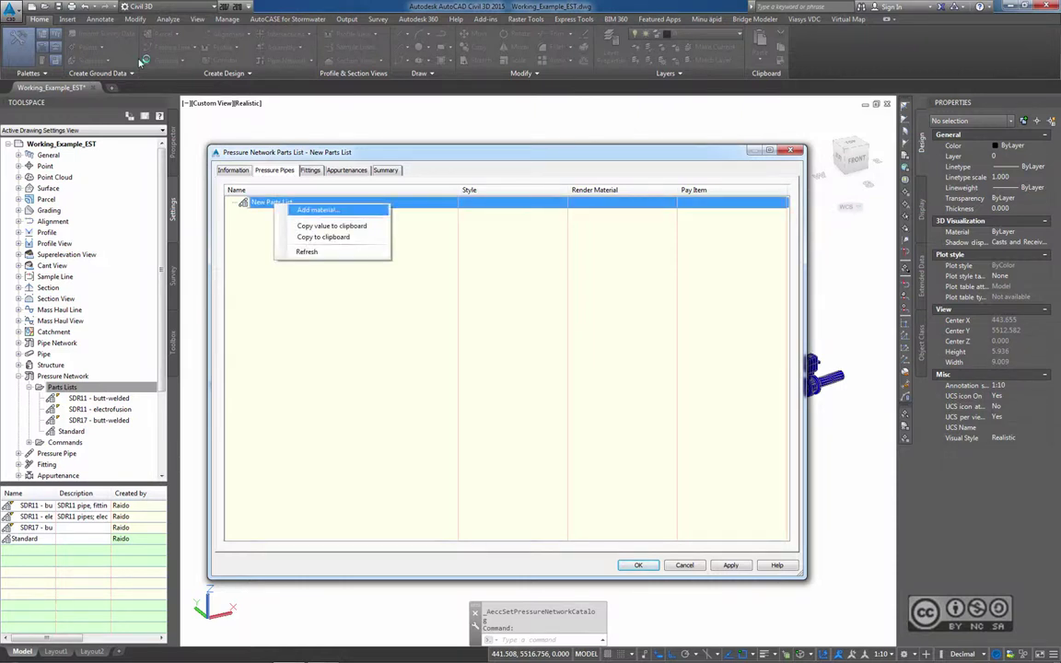
key("Return")
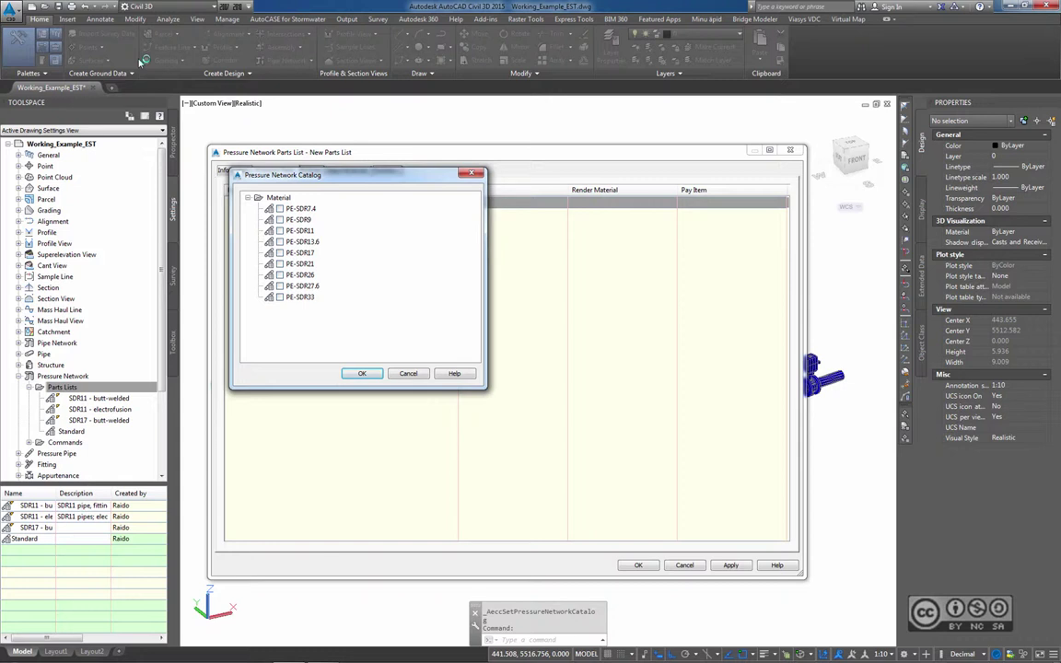
left_click(280, 264)
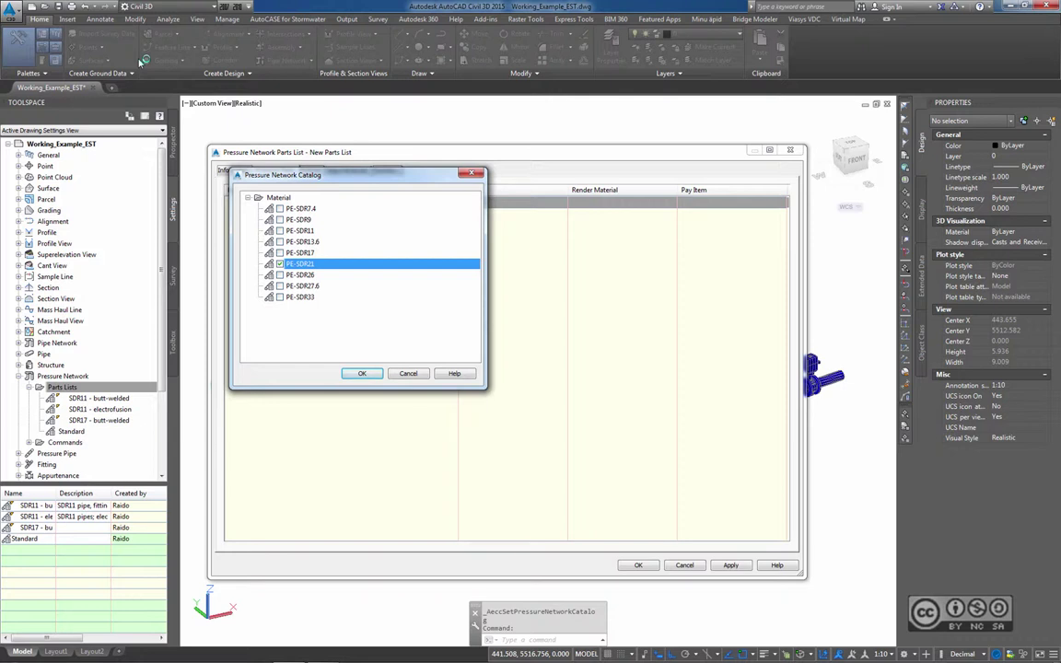
key("Return")
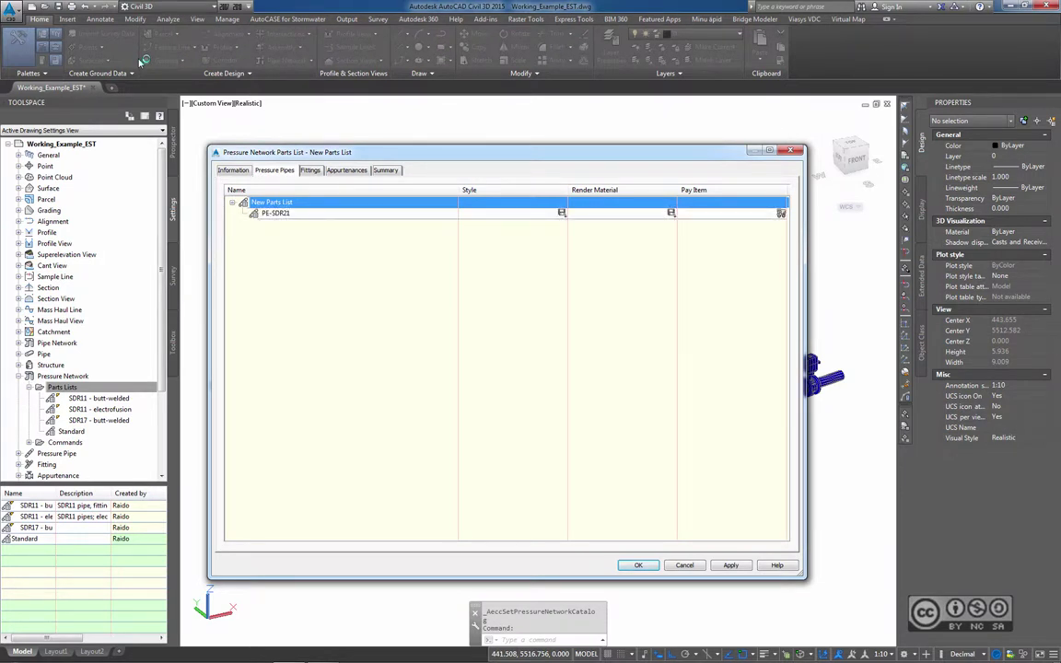
- Add all sizes DN40 to DN1600 to PE-SDR21 and select the DN40 - SDR21 size
right_click(282, 214)
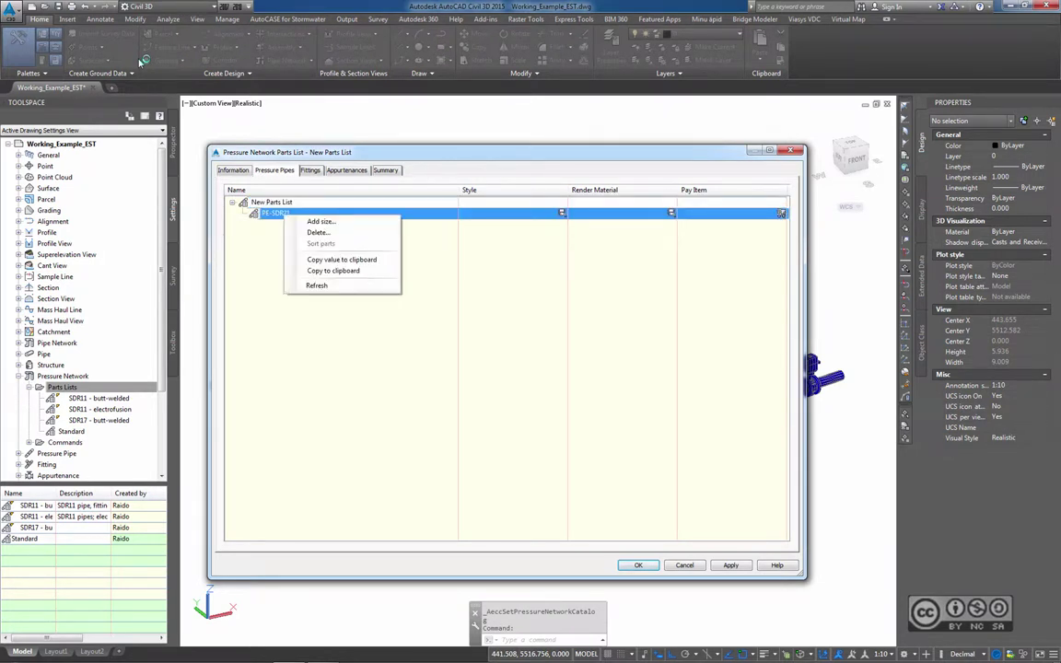
left_click(320, 221)
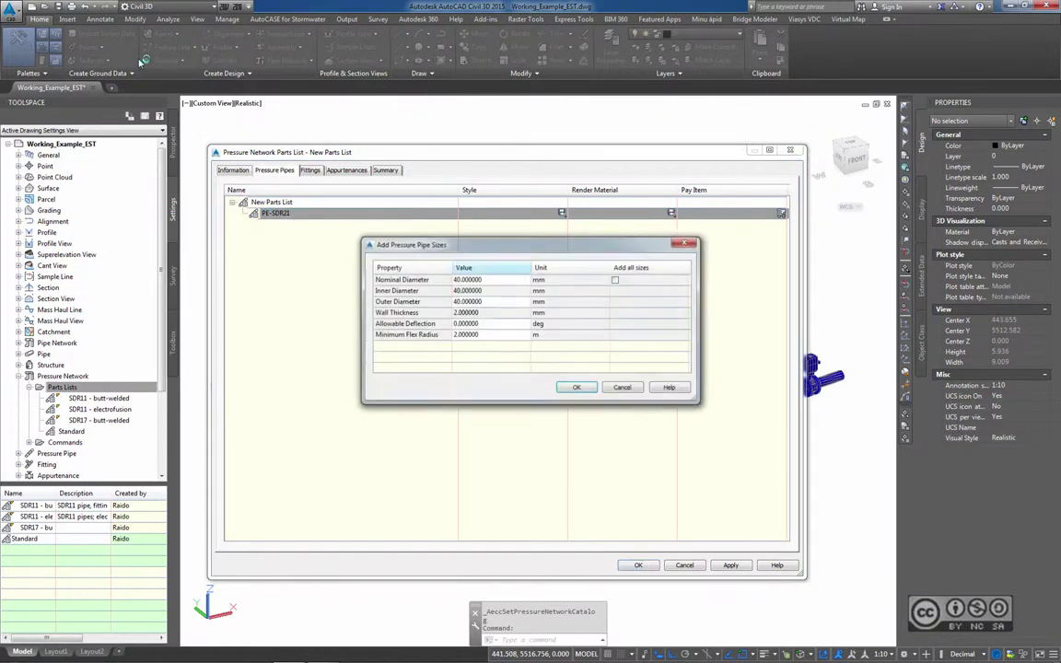
left_click(616, 279)
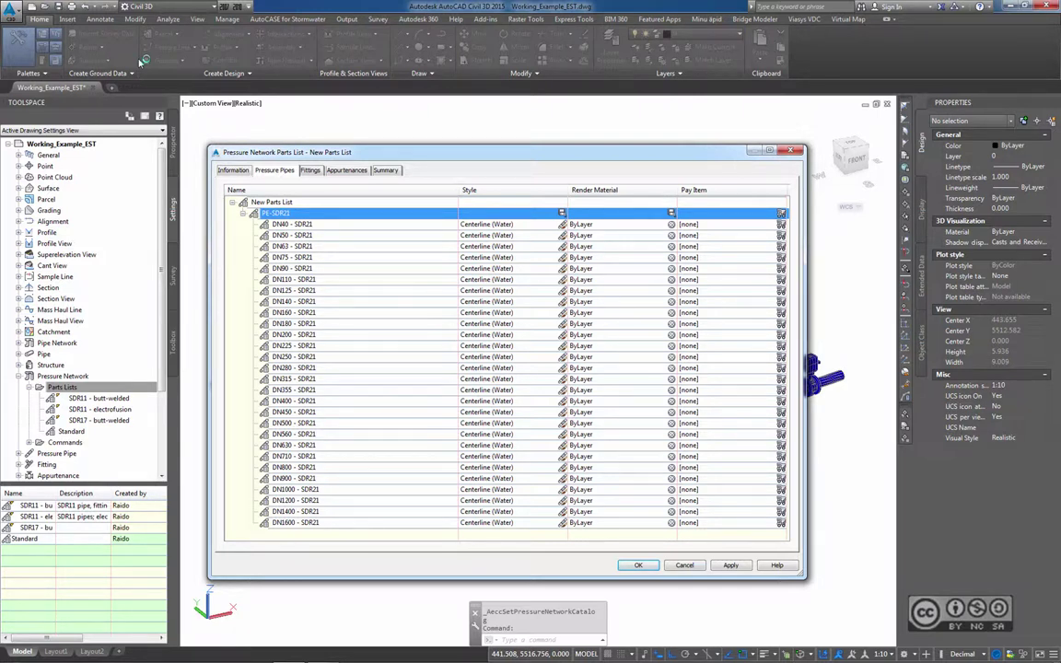
key("Down")
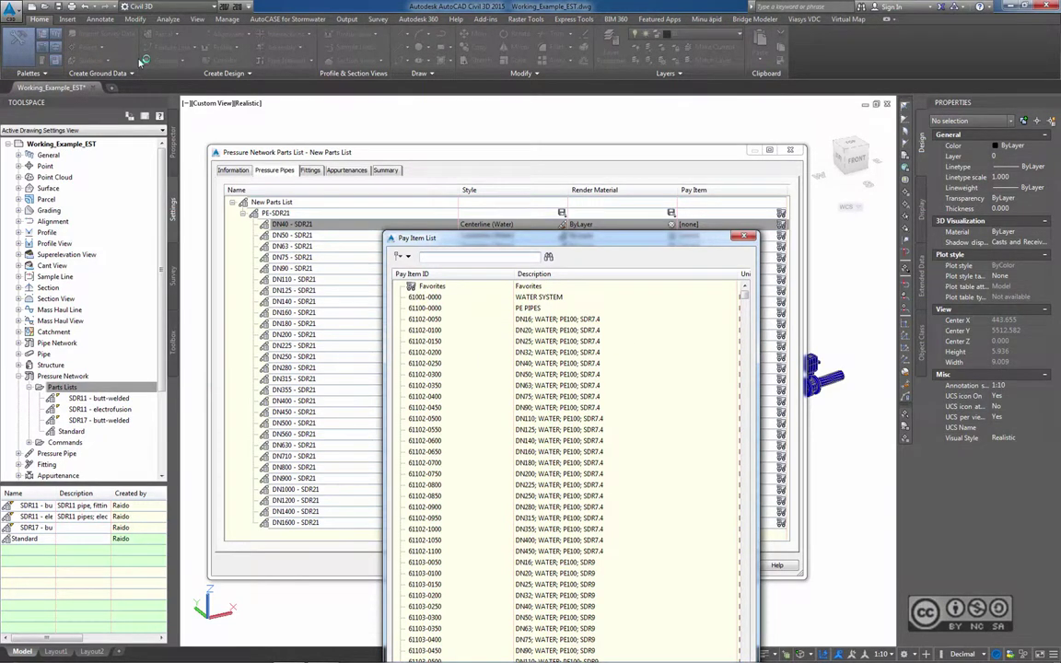
- Filter pay items by 'PE100; SDR21' and assign 61107-0250 to the DN40 - SDR21 pipe
type("PE1")
type("00; SDR")
type("21")
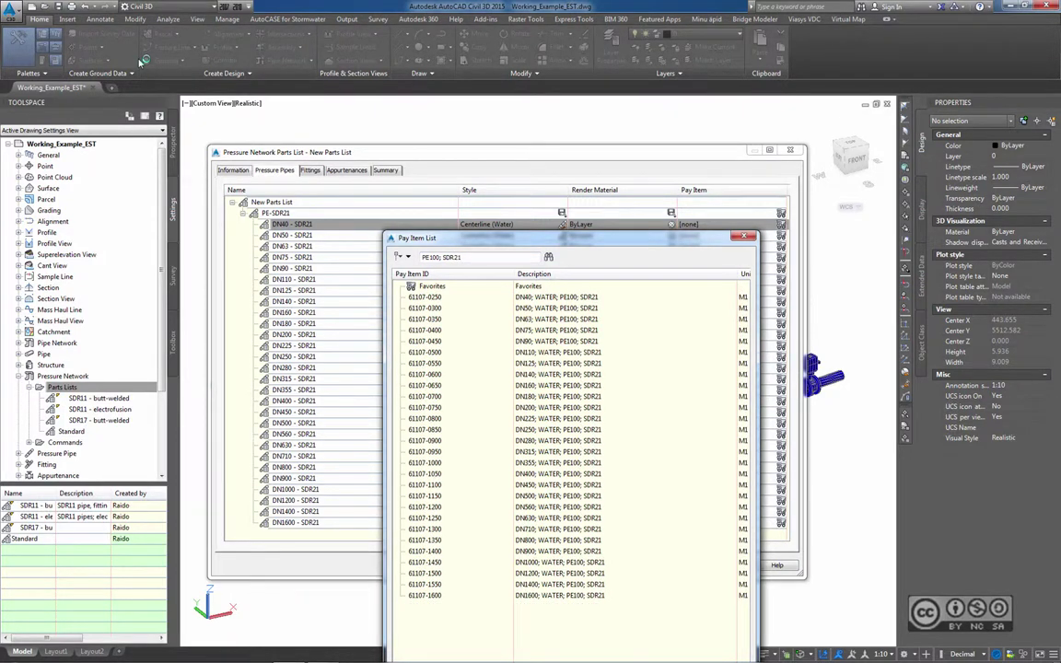
mouse_move(461, 237)
left_mouse_down()
mouse_move(314, 204)
mouse_move(430, 195)
left_mouse_up()
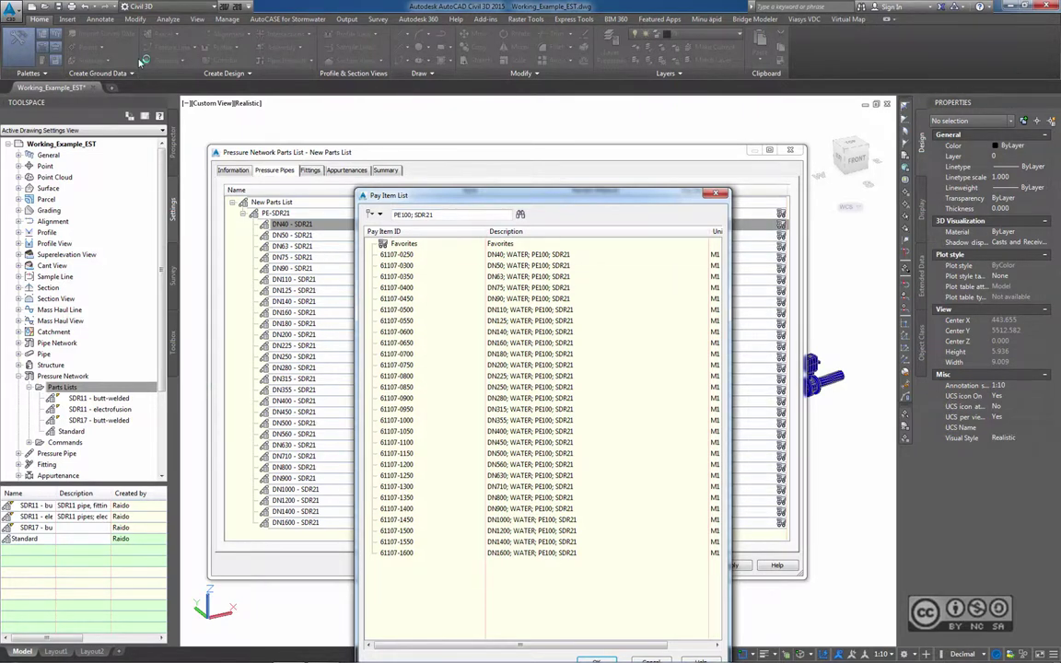
left_click(529, 255)
key("Return")
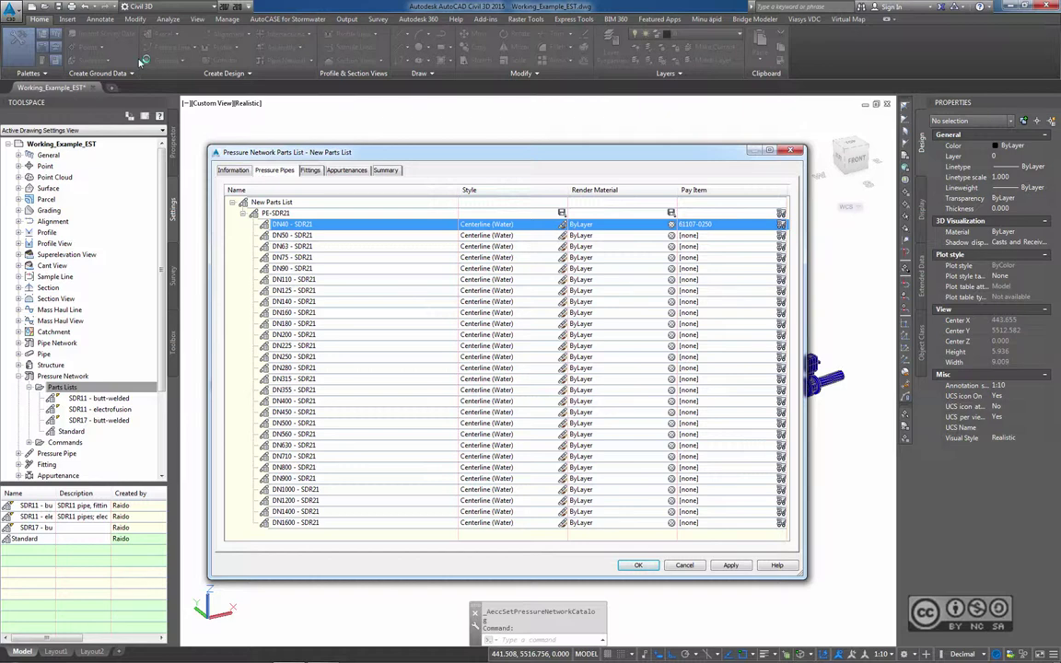
key("ctrl+Tab")
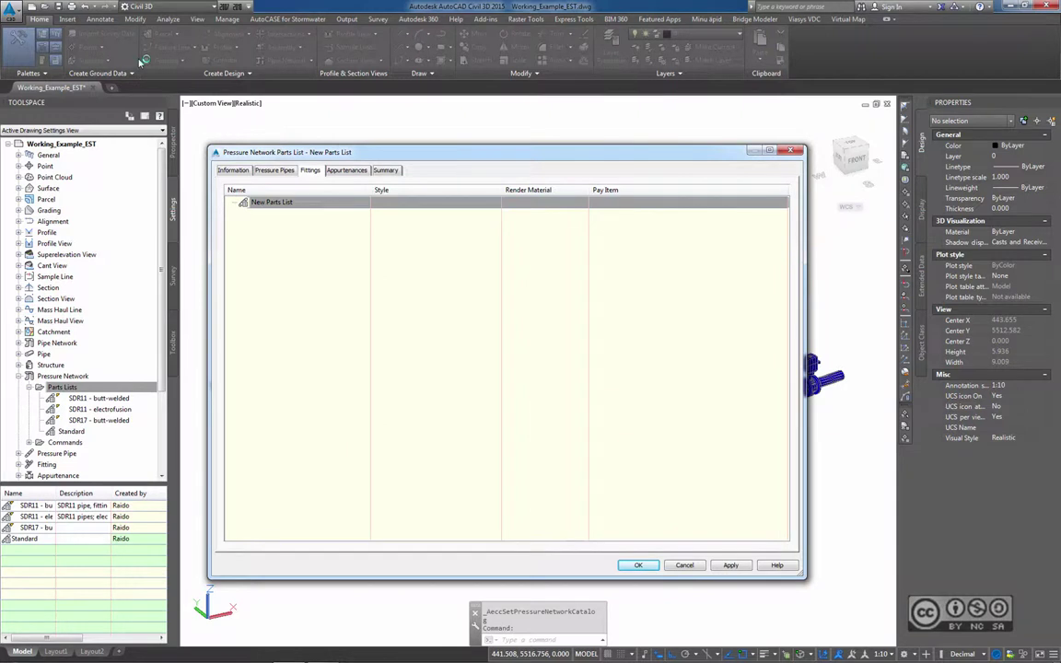
- In the catalog's PE-SDR21 family, tick Elbow, Tee and Reducer and add them as fittings
right_click(272, 202)
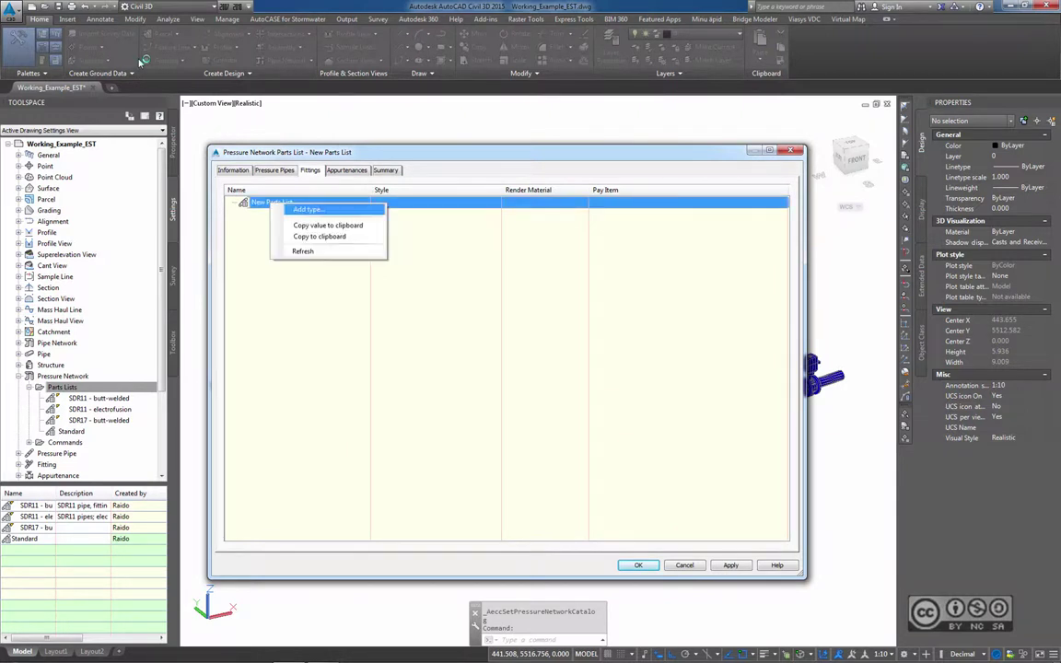
left_click(307, 209)
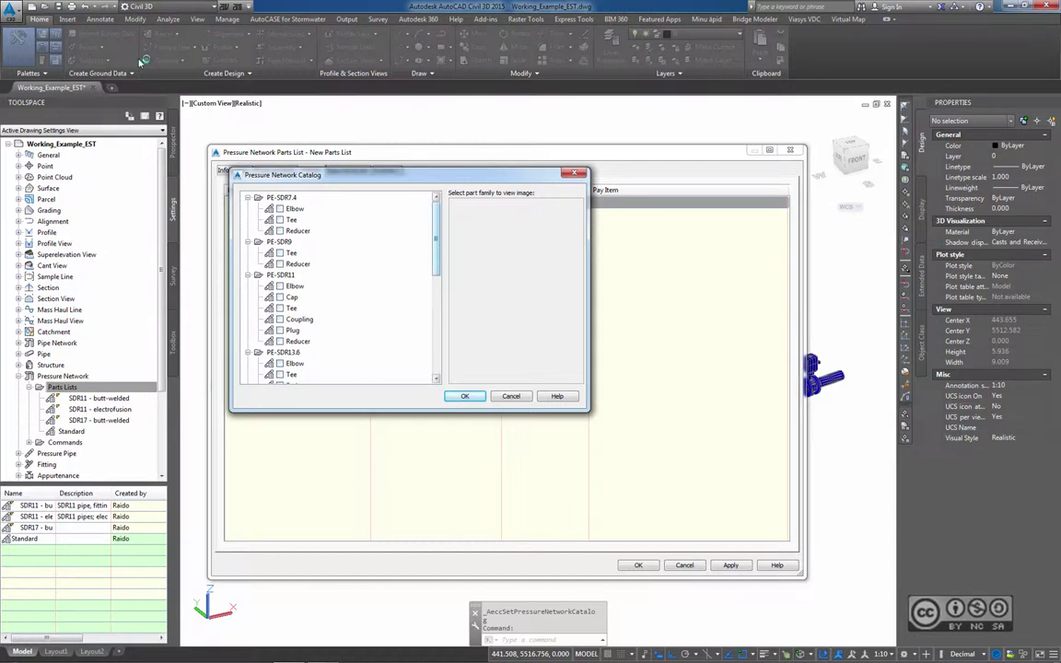
scroll(337, 286, "down", 1)
scroll(143, 61, "down", 2)
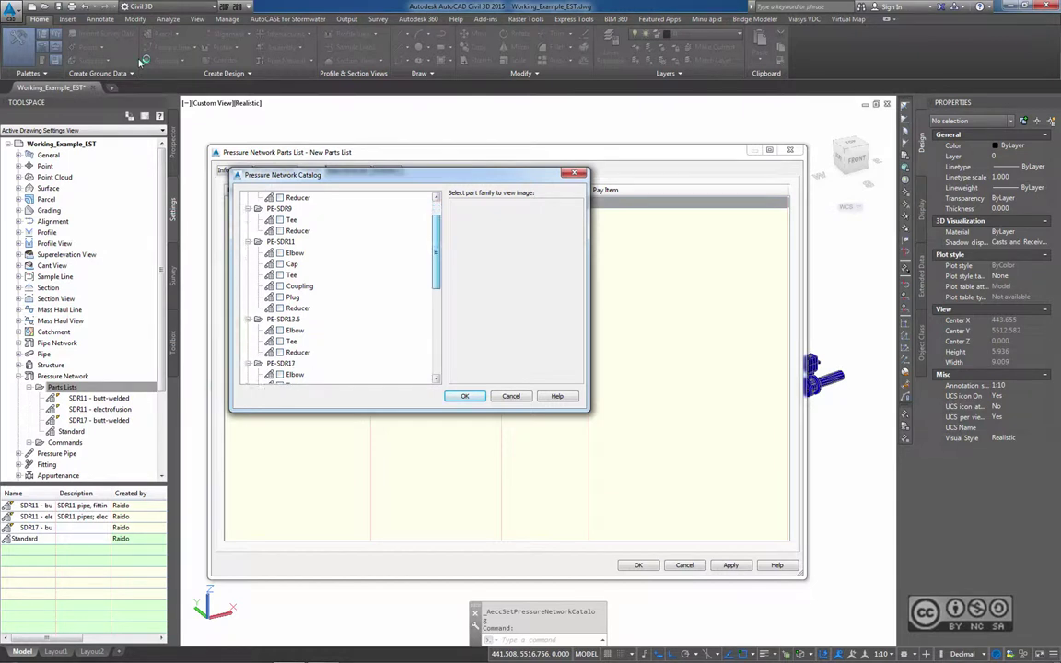
scroll(142, 61, "down", 1)
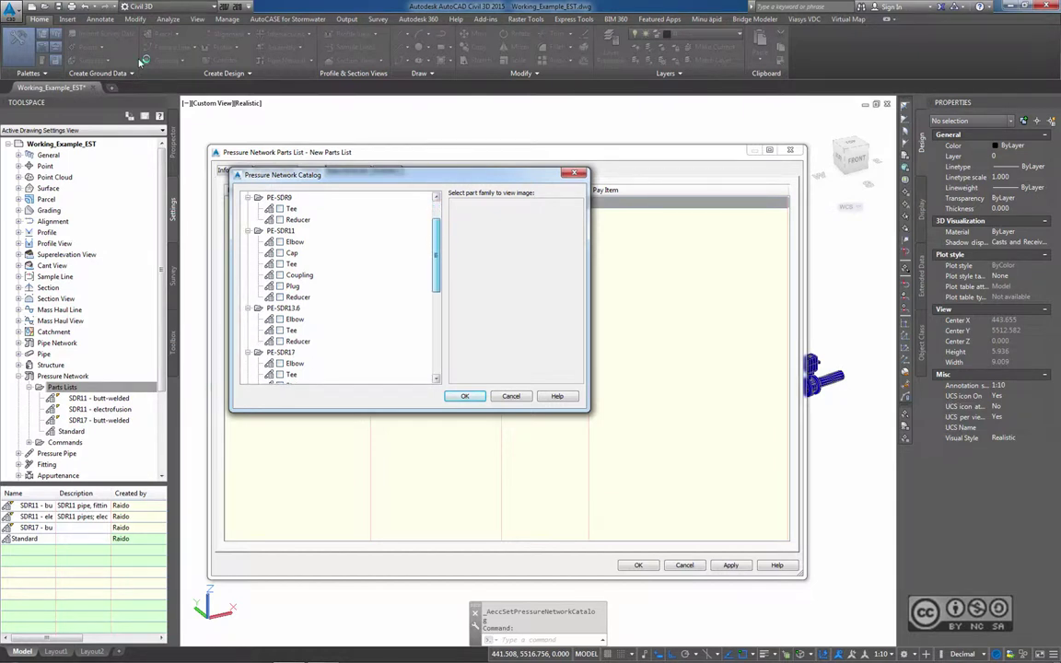
scroll(143, 60, "up", 2)
scroll(143, 61, "up", 2)
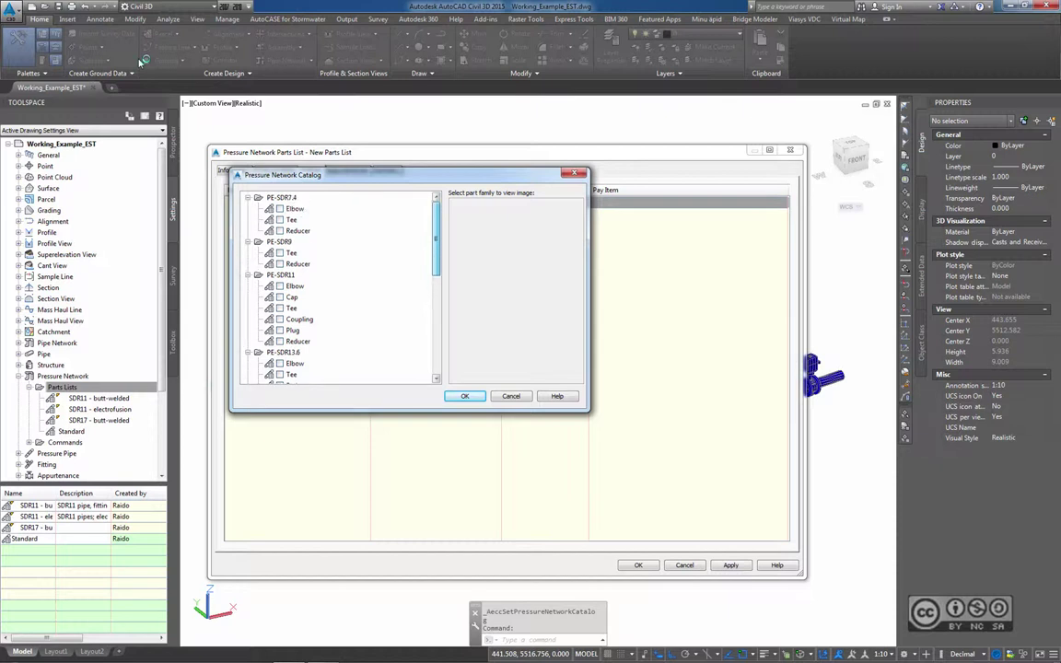
scroll(143, 61, "down", 4)
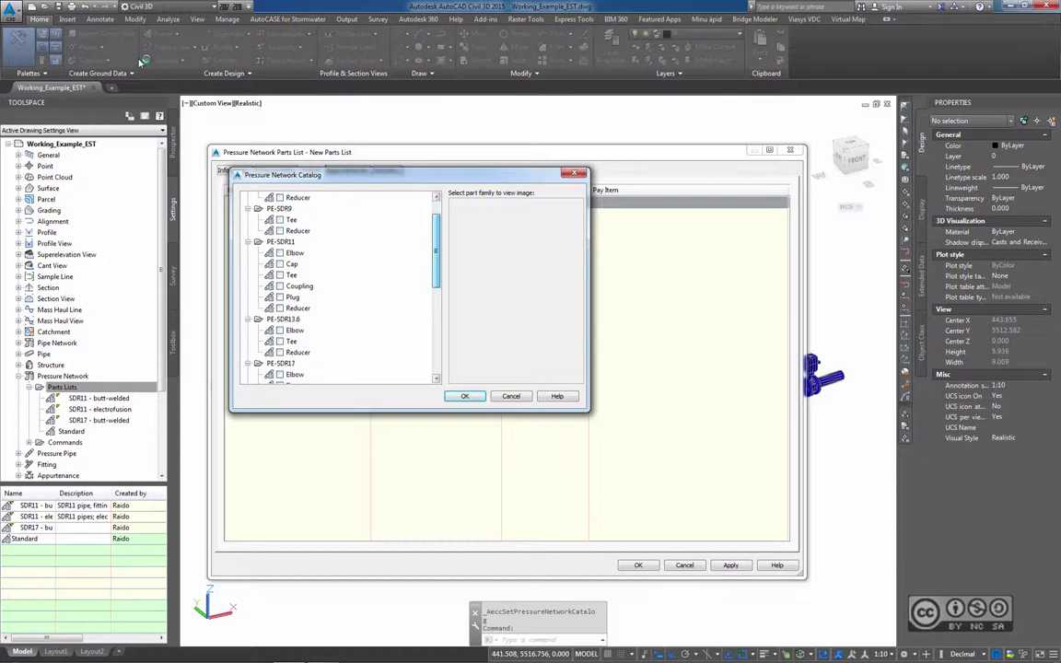
scroll(142, 60, "down", 5)
scroll(143, 60, "down", 5)
scroll(143, 61, "down", 4)
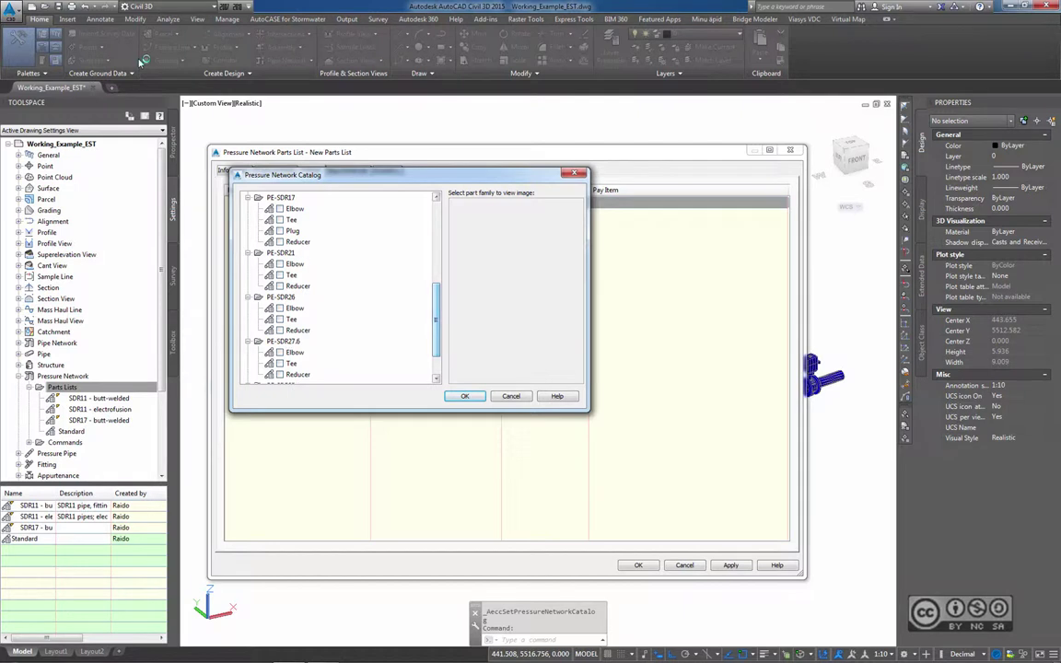
left_click(279, 263)
left_click(291, 275)
left_click(279, 286)
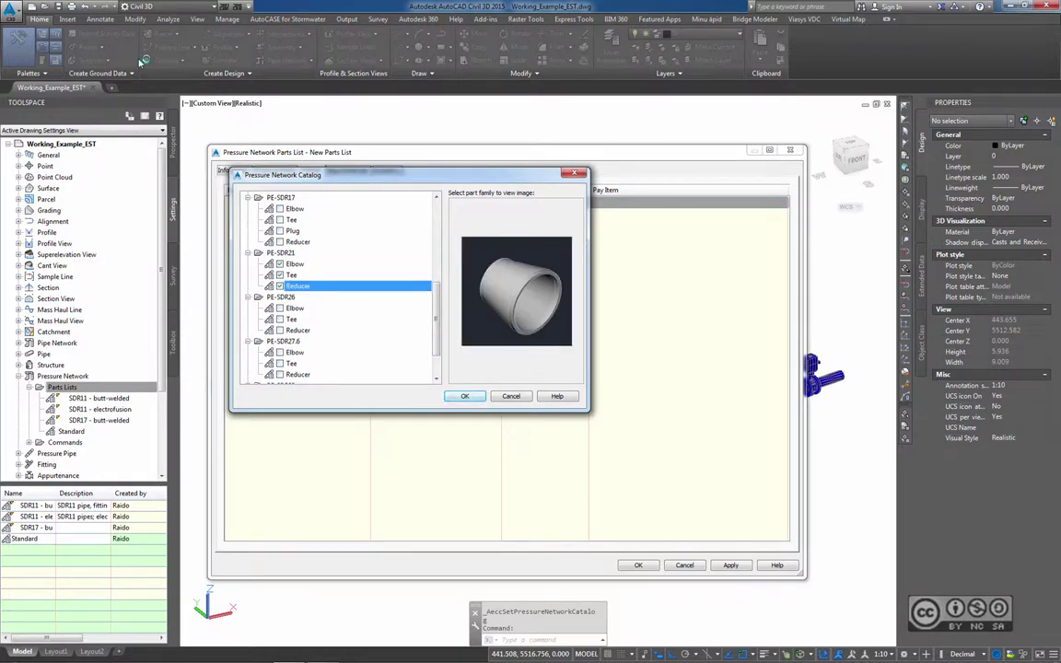
left_click(464, 396)
- Add all available sizes to the PE-SDR21 Elbow, Tee and Reducer fittings
left_click(285, 213)
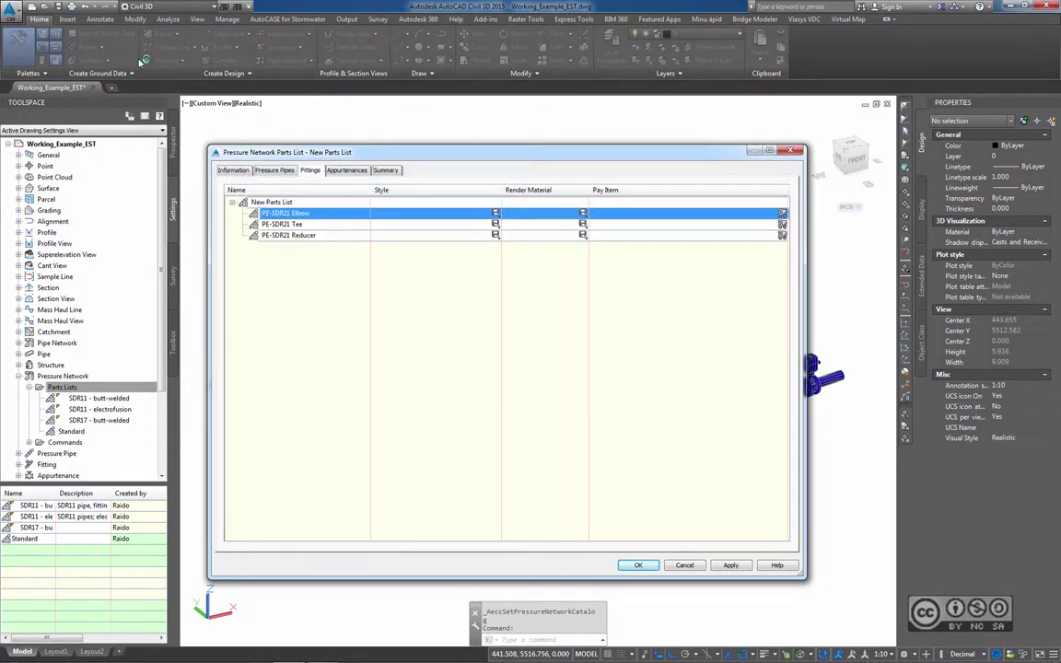
right_click(292, 214)
left_click(330, 220)
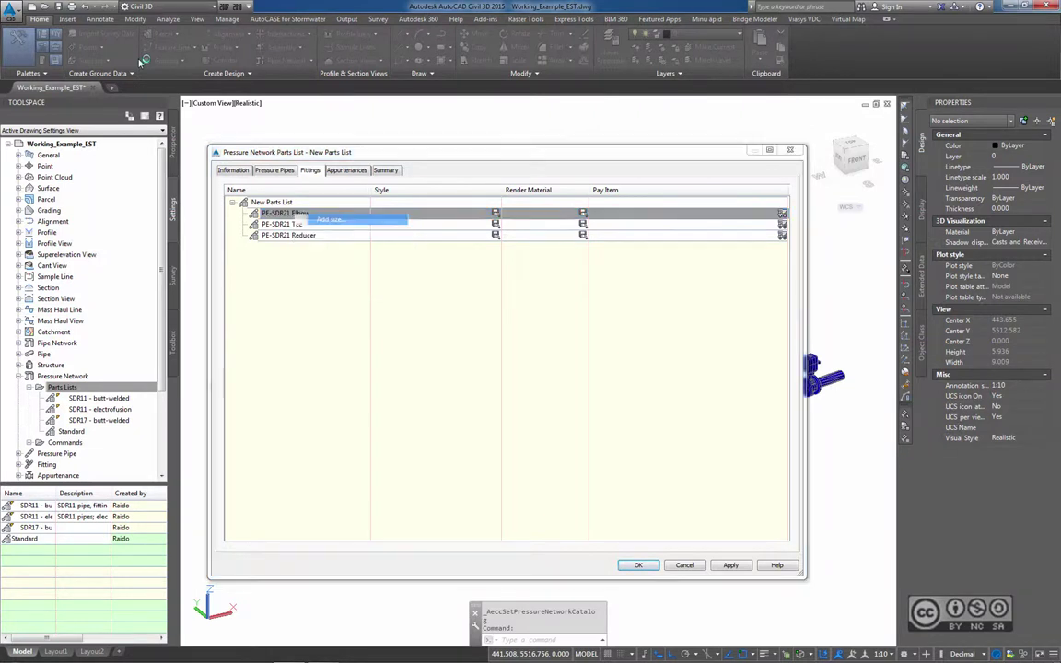
left_click(569, 385)
right_click(286, 224)
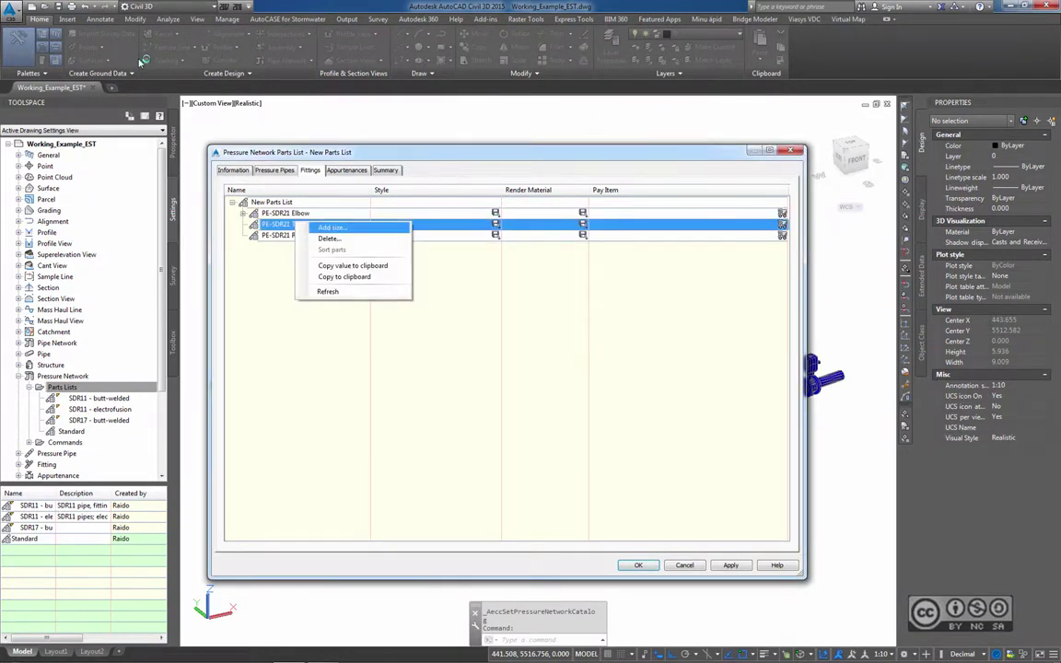
left_click(322, 230)
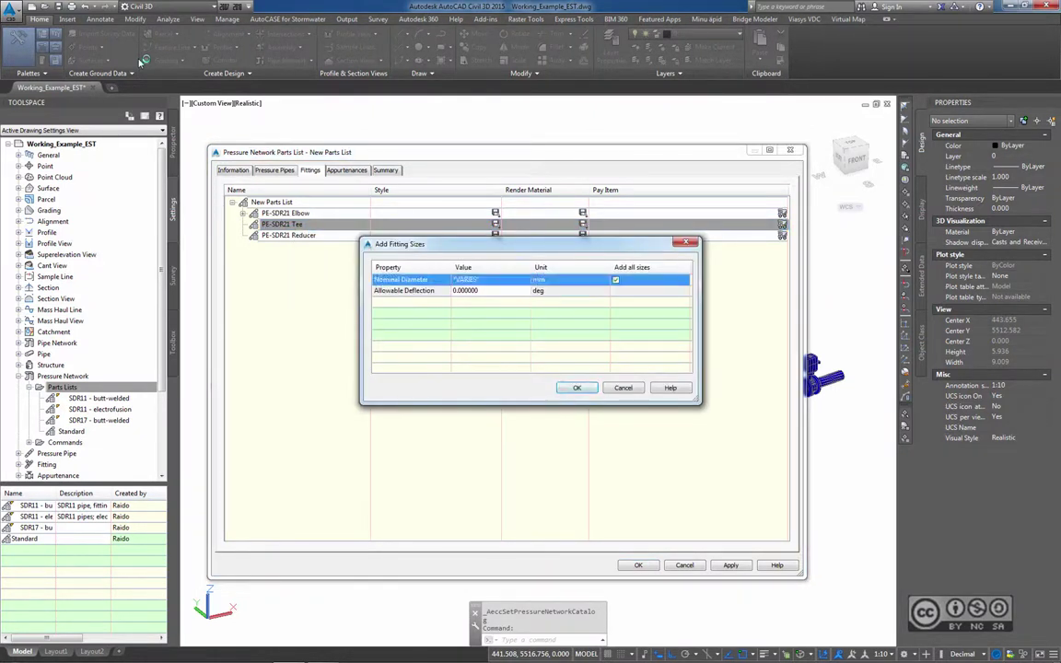
left_click(576, 387)
left_click(289, 235)
right_click(286, 236)
left_click(321, 239)
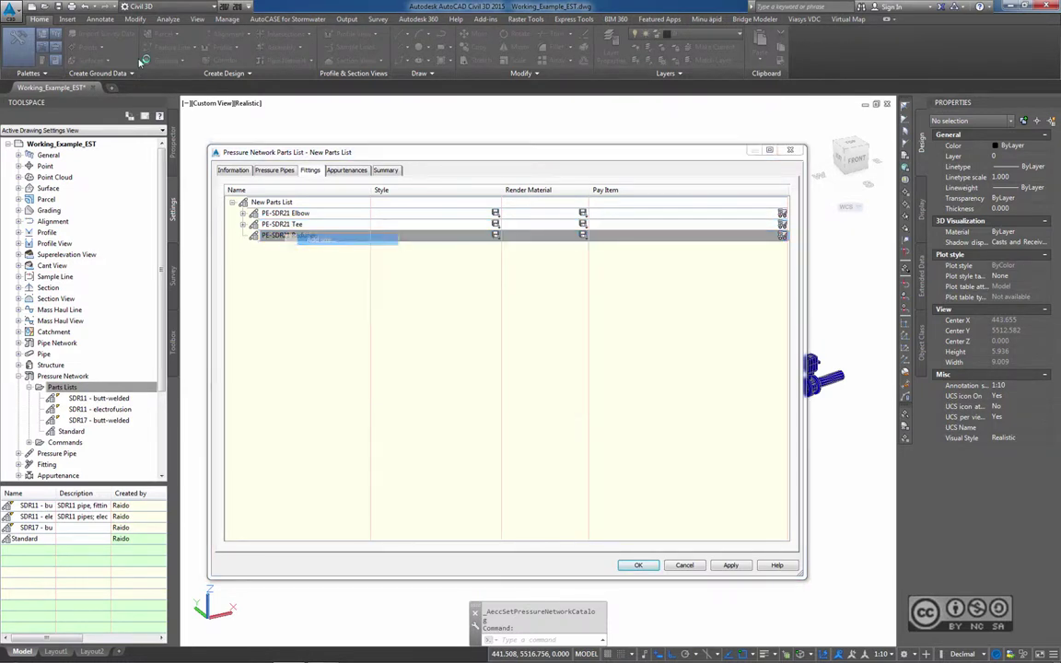
left_click(574, 386)
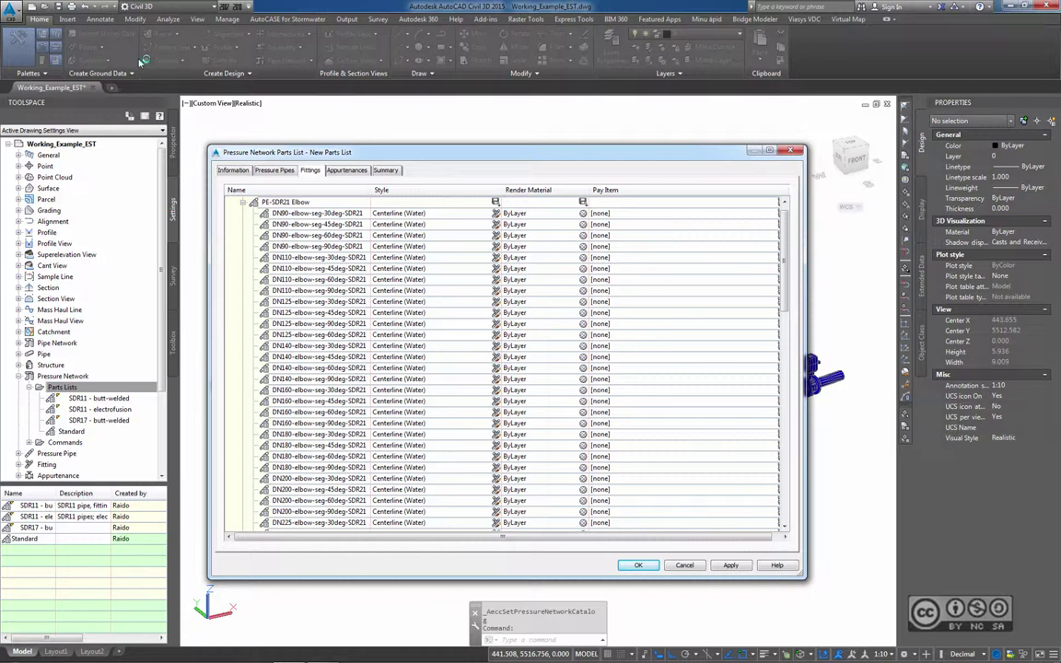
- Delete the six elbow sizes from DN180 90-degree to DN225 30-degree
scroll(143, 61, "down", 3)
scroll(142, 61, "down", 3)
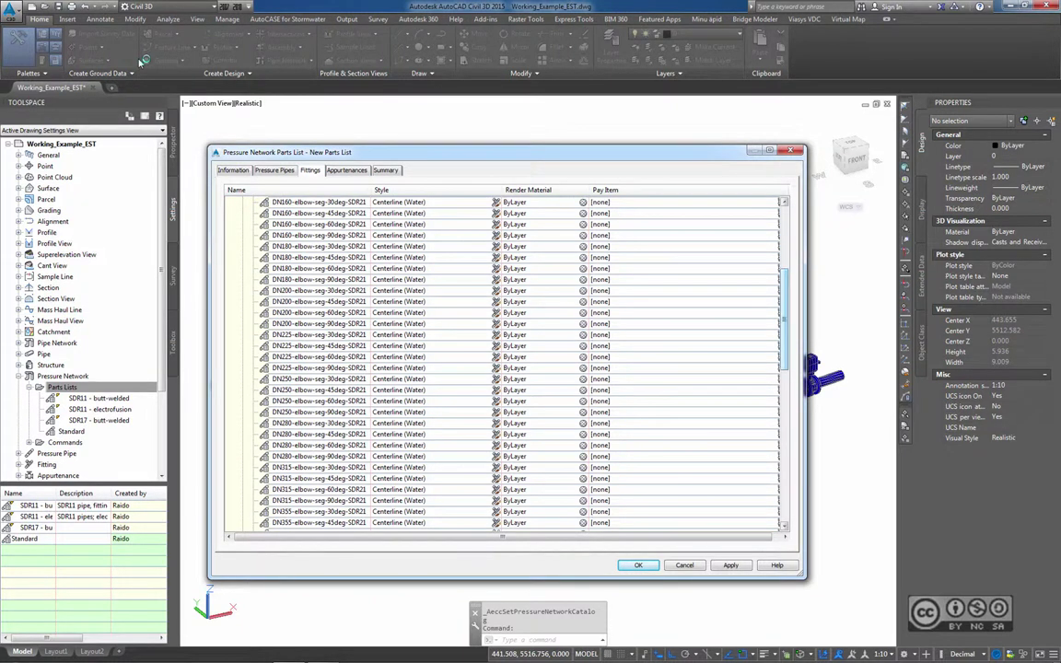
left_click(318, 279)
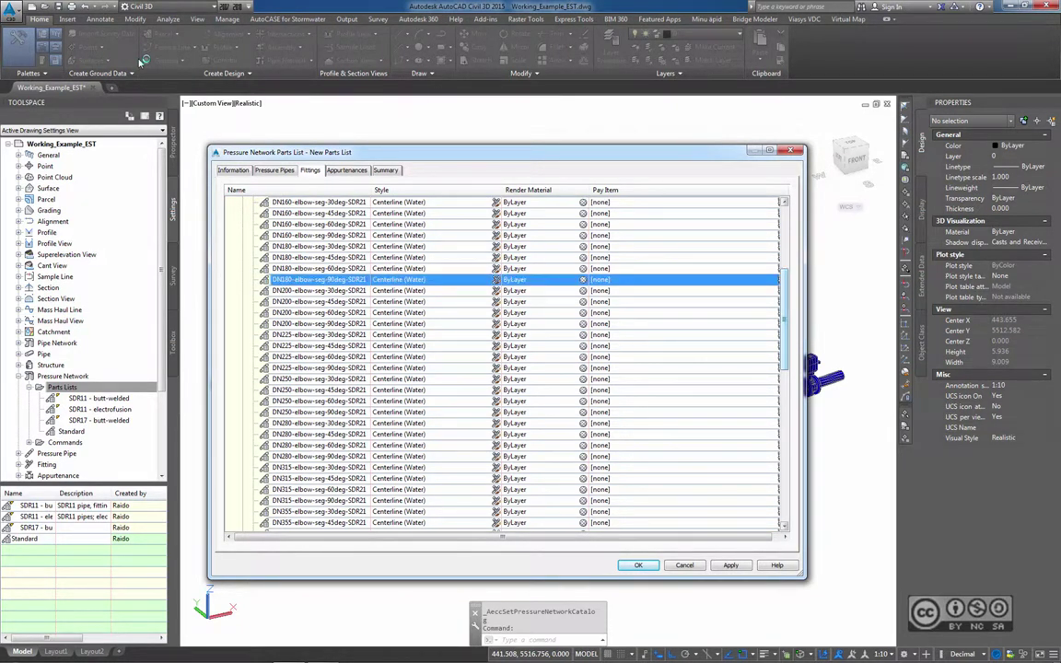
left_click(318, 334, "shift")
right_click(407, 337)
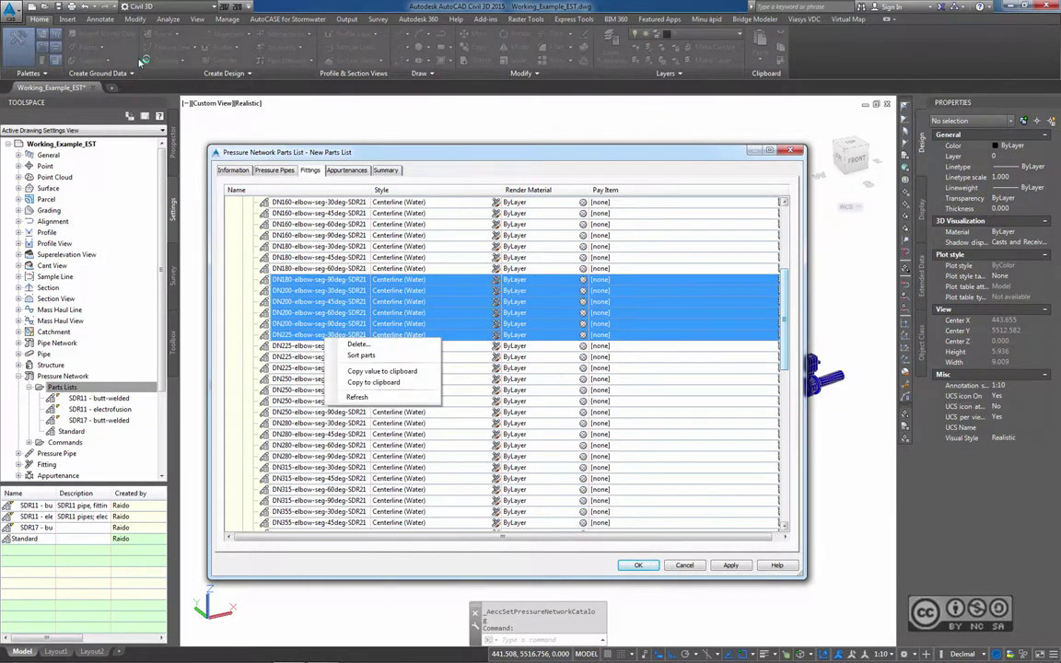
left_click(425, 345)
scroll(502, 364, "down", 5)
scroll(502, 364, "down", 4)
scroll(502, 364, "down", 3)
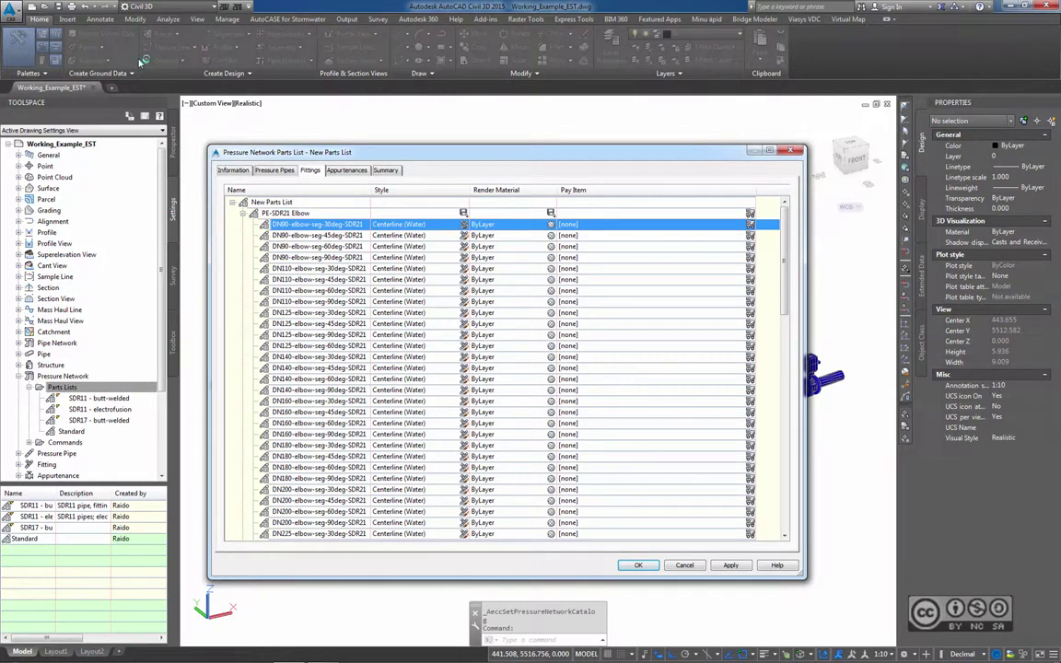
left_click(347, 169)
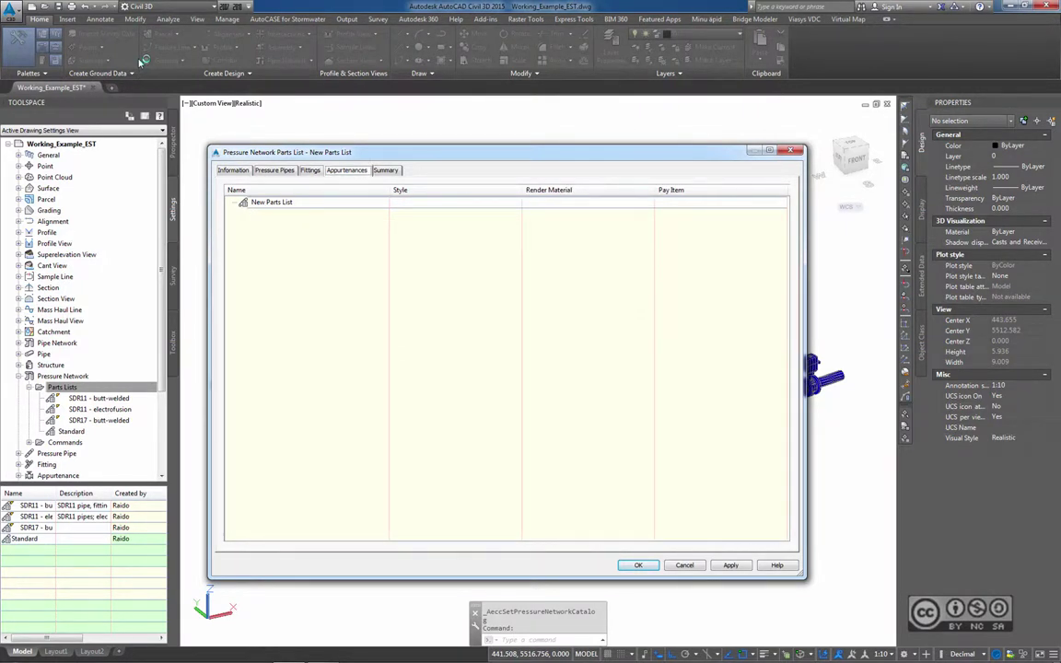
- Open the Pressure Network Catalog to add appurtenance types to the new list
right_click(268, 202)
left_click(307, 207)
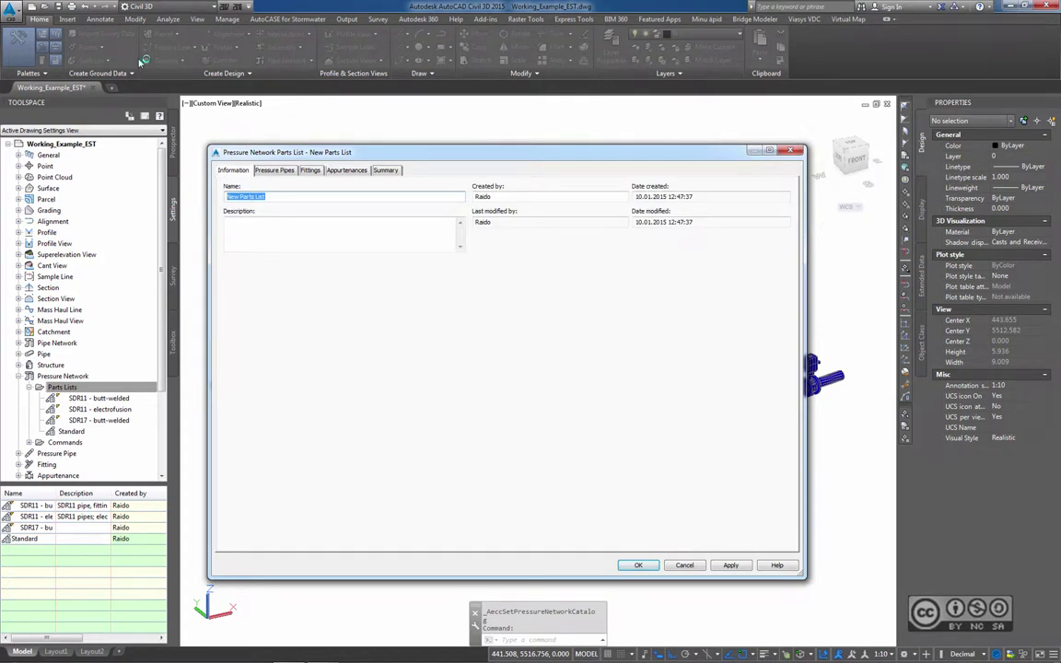
- Name the new parts list SDR21, apply and close the dialog
type("SD")
type("R21")
key("Tab")
key("alt+a")
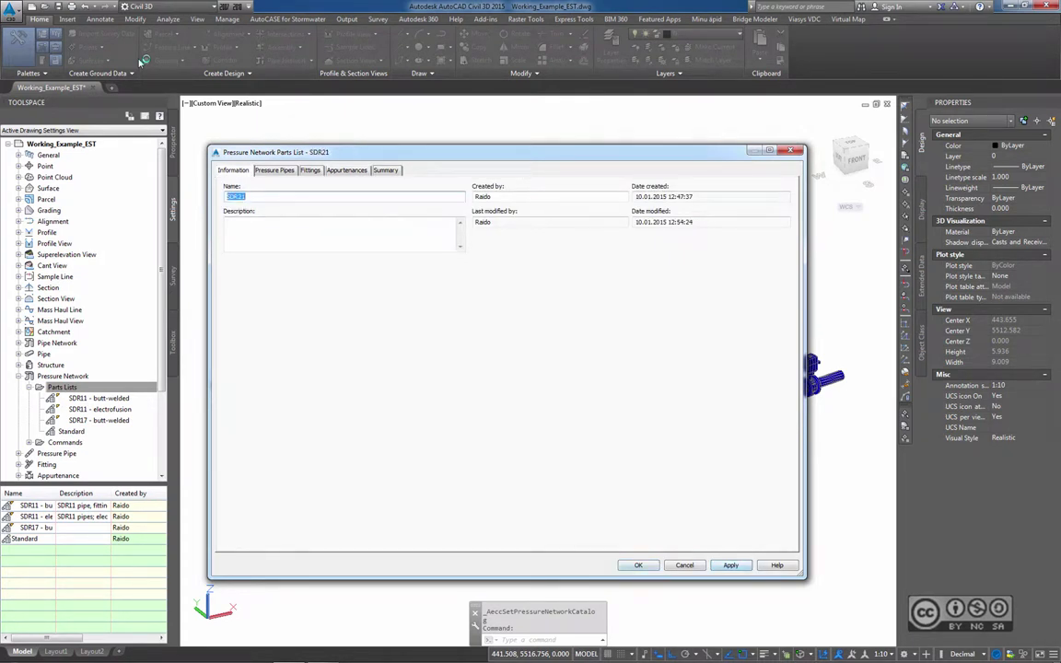
key("Return")
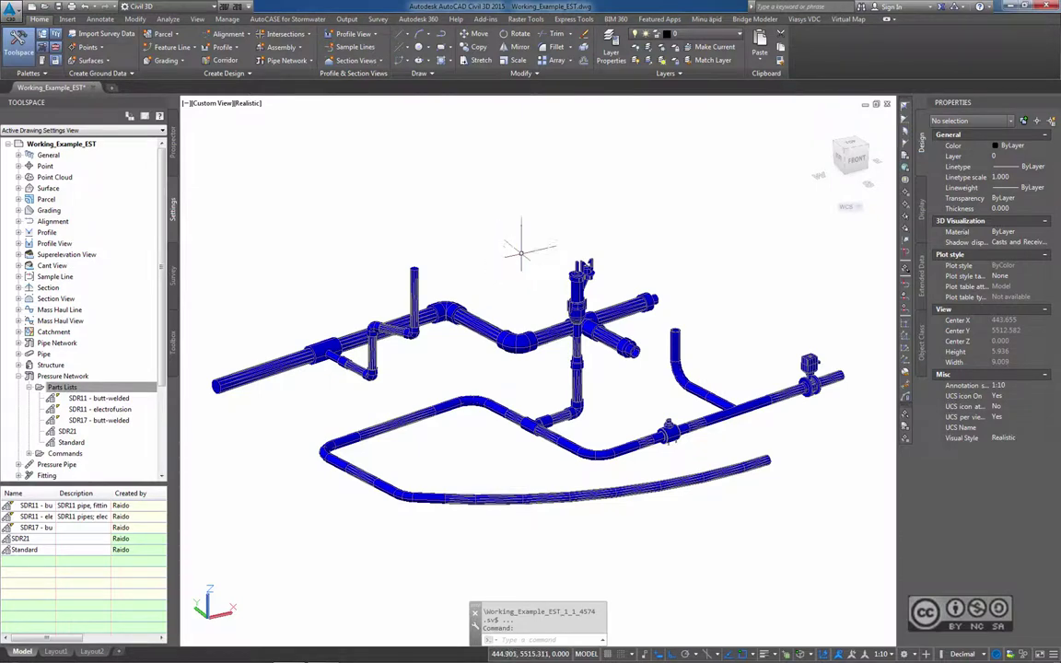
scroll(443, 336, "up", 3)
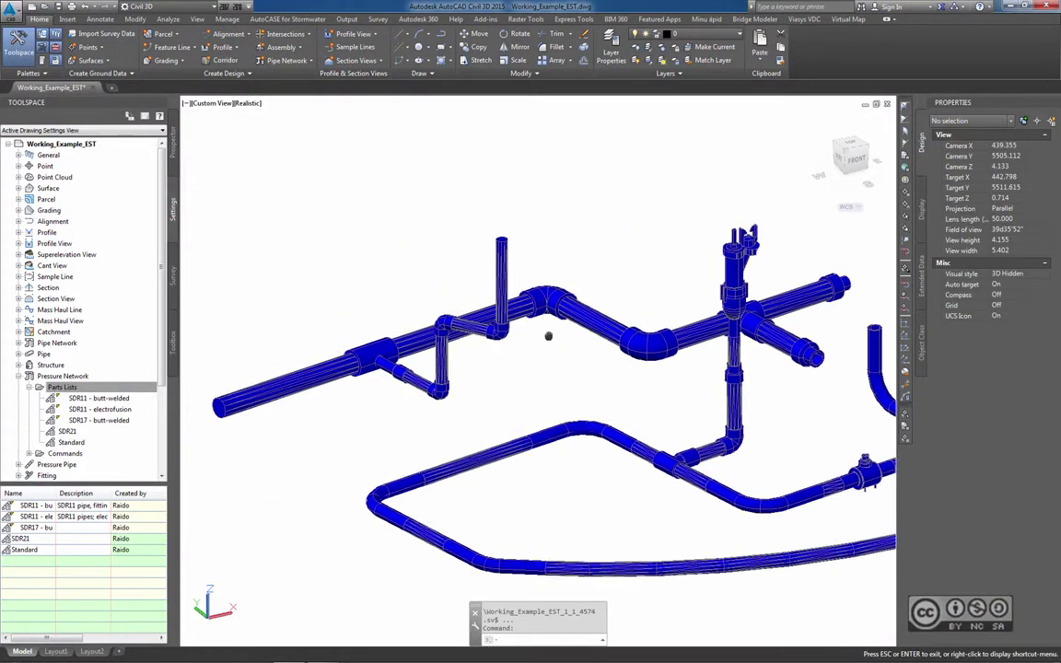
scroll(592, 343, "up", 2)
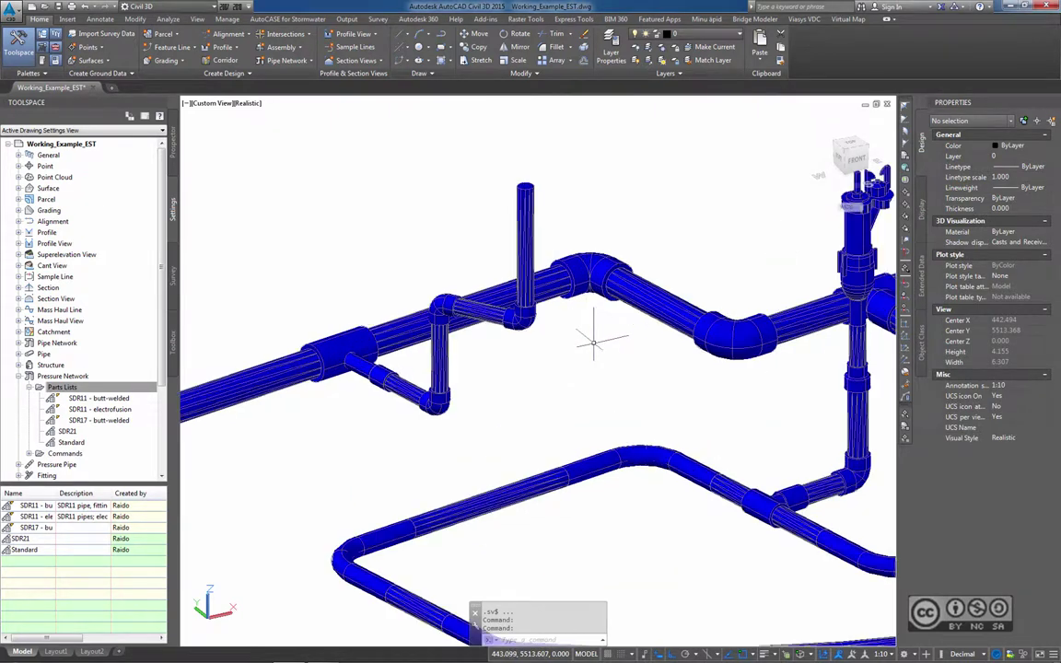
scroll(571, 332, "up", 2)
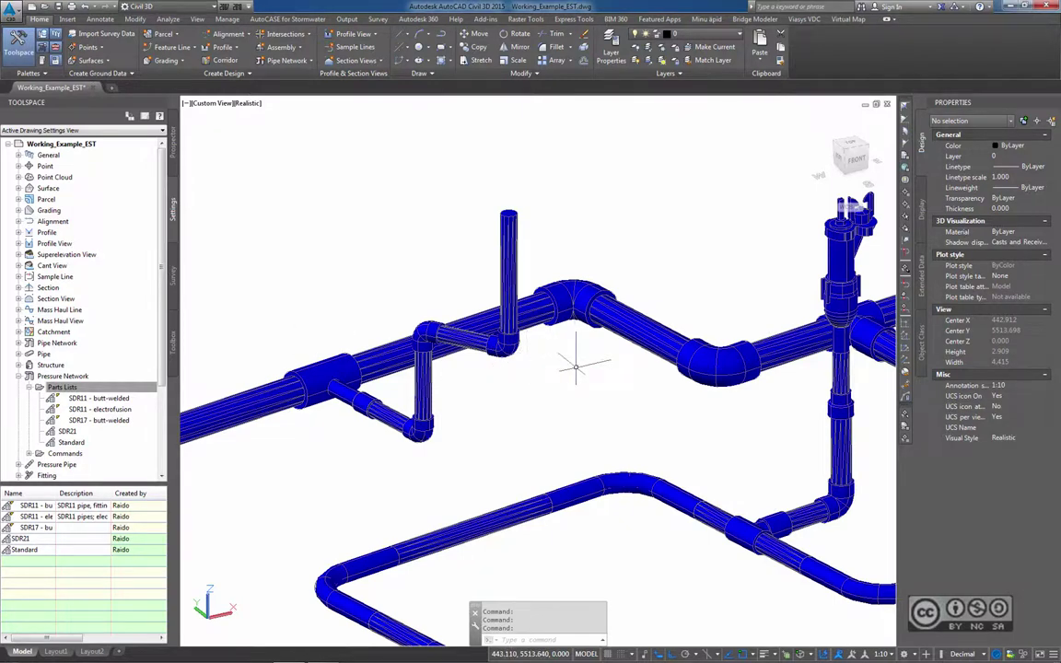
left_click(573, 293)
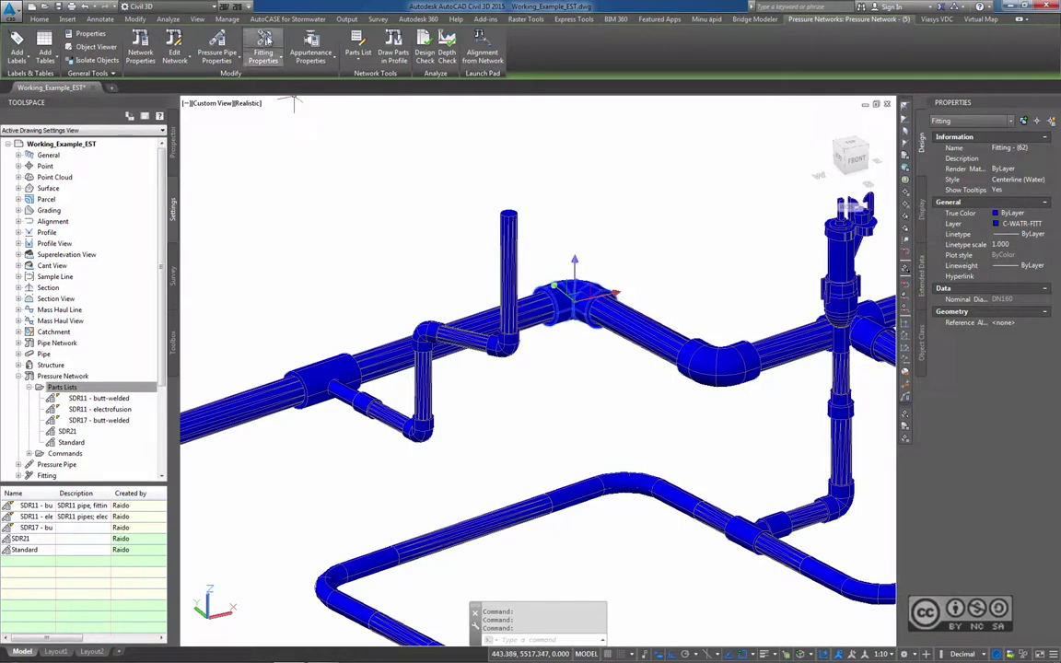
left_click(264, 39)
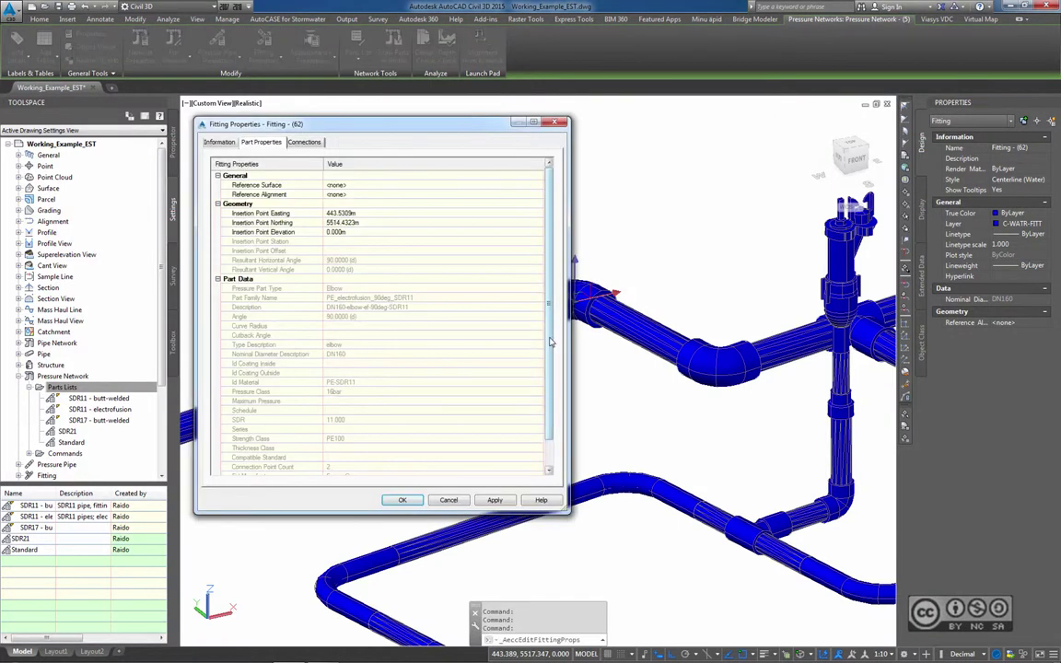
scroll(548, 372, "down", 1)
scroll(548, 372, "down", 1)
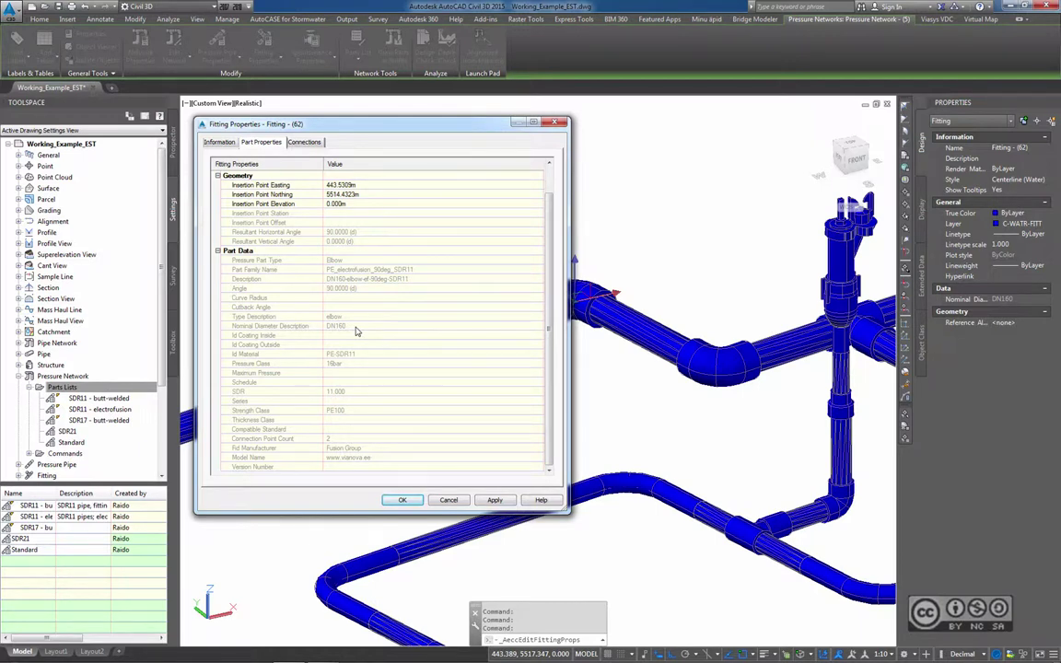
left_click(449, 501)
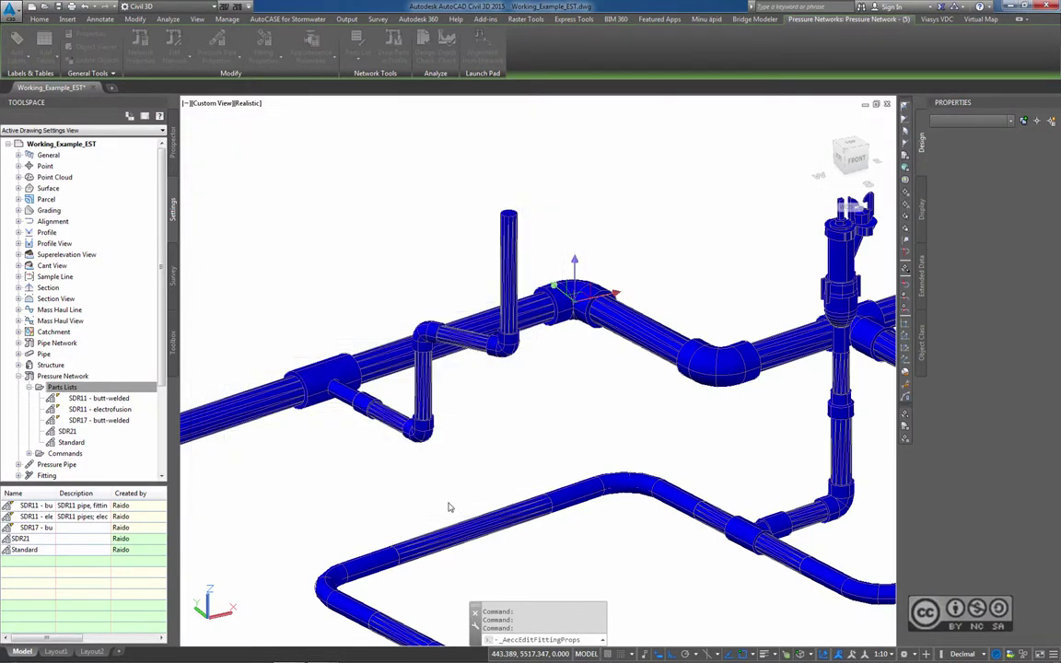
key("Escape")
key("Escape")
left_click(424, 337)
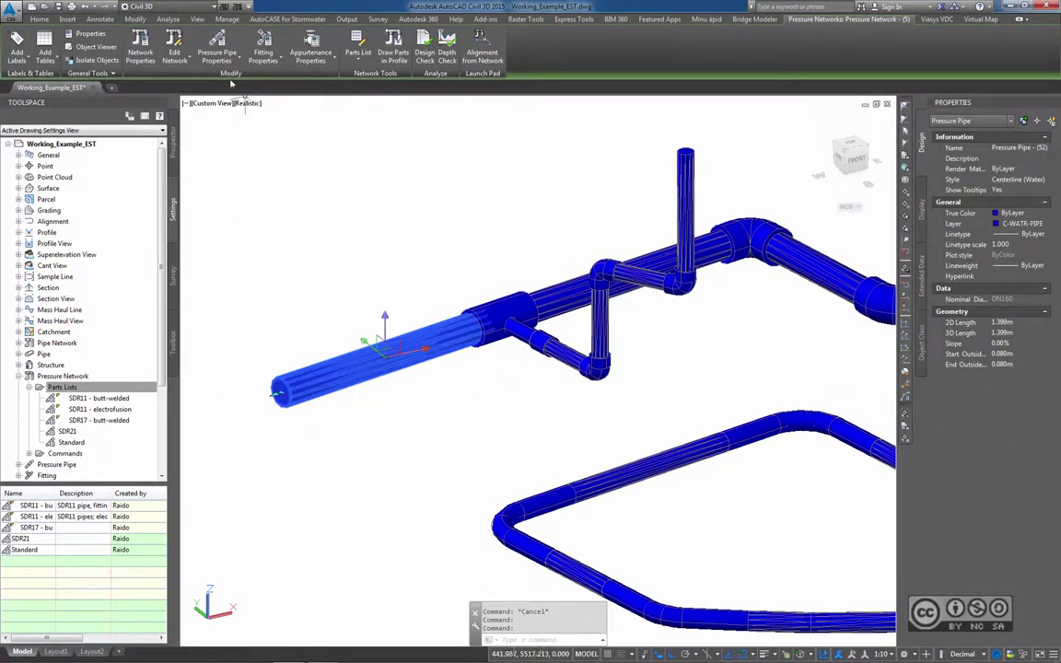
left_click(219, 41)
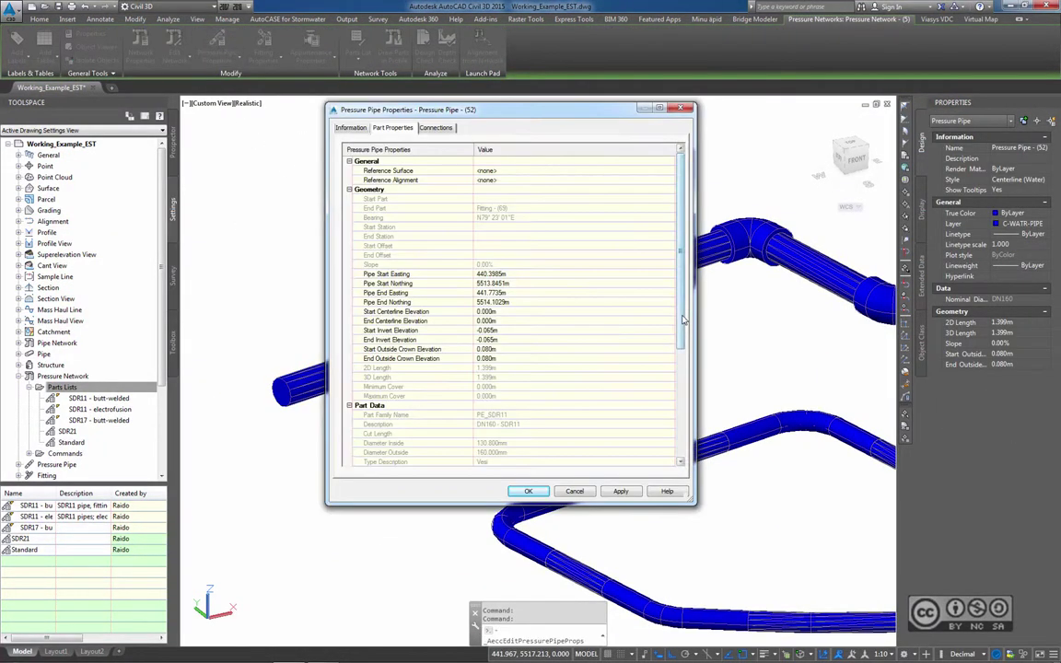
left_click_drag(681, 318, 683, 438)
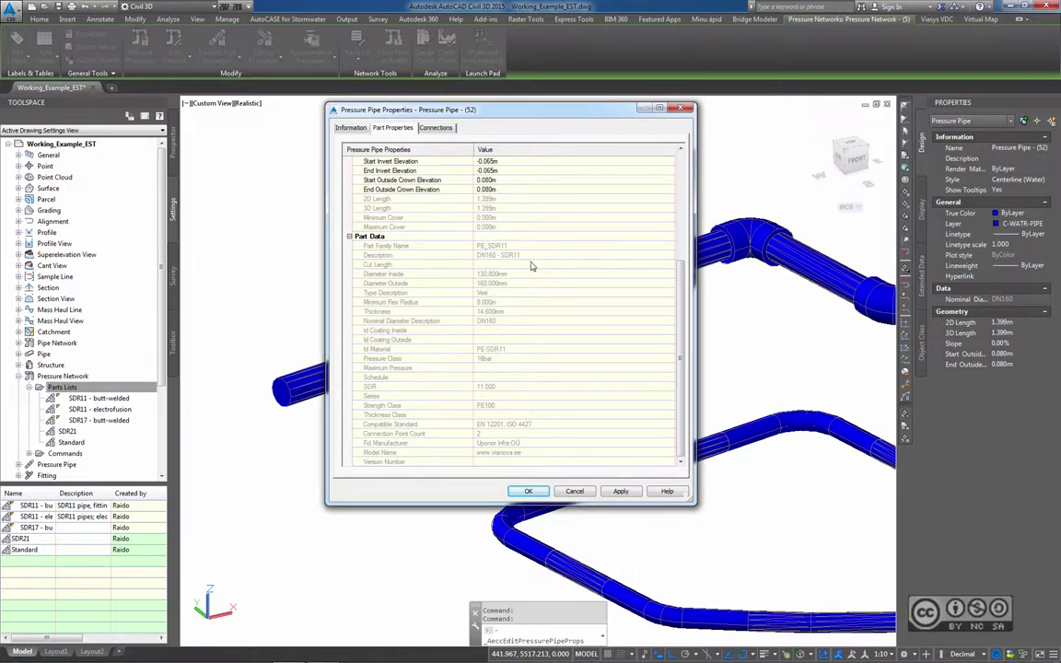
left_click(572, 492)
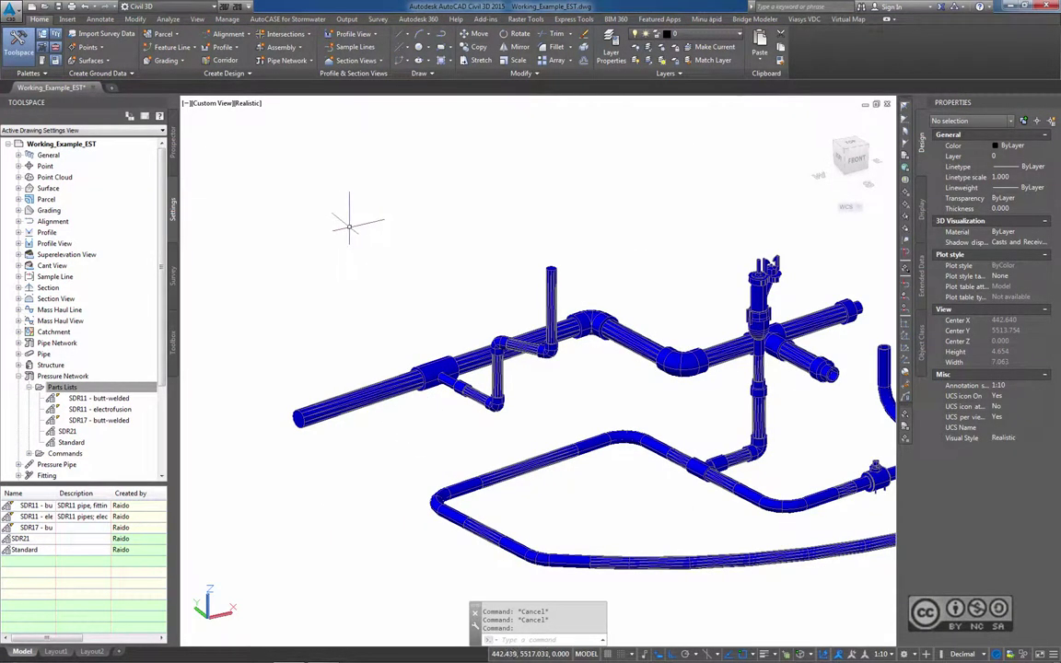
- Switch to top view, pan to empty space, and start a pressure network using the SDR21 parts list
left_click(847, 148)
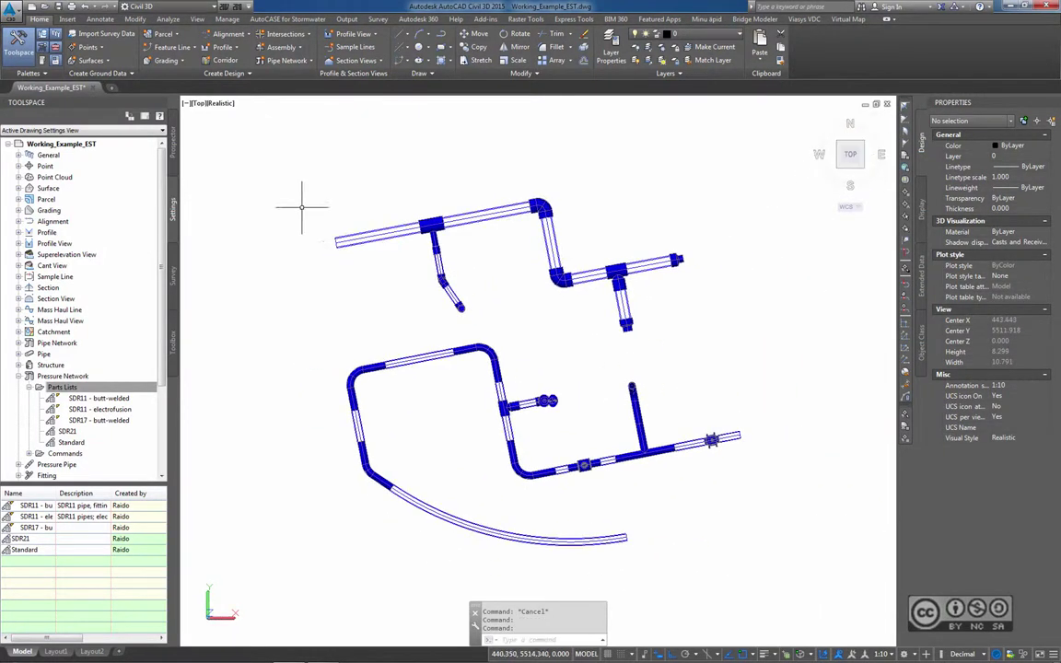
scroll(350, 398, "down", 2)
middle_click_drag(387, 386, 747, 362)
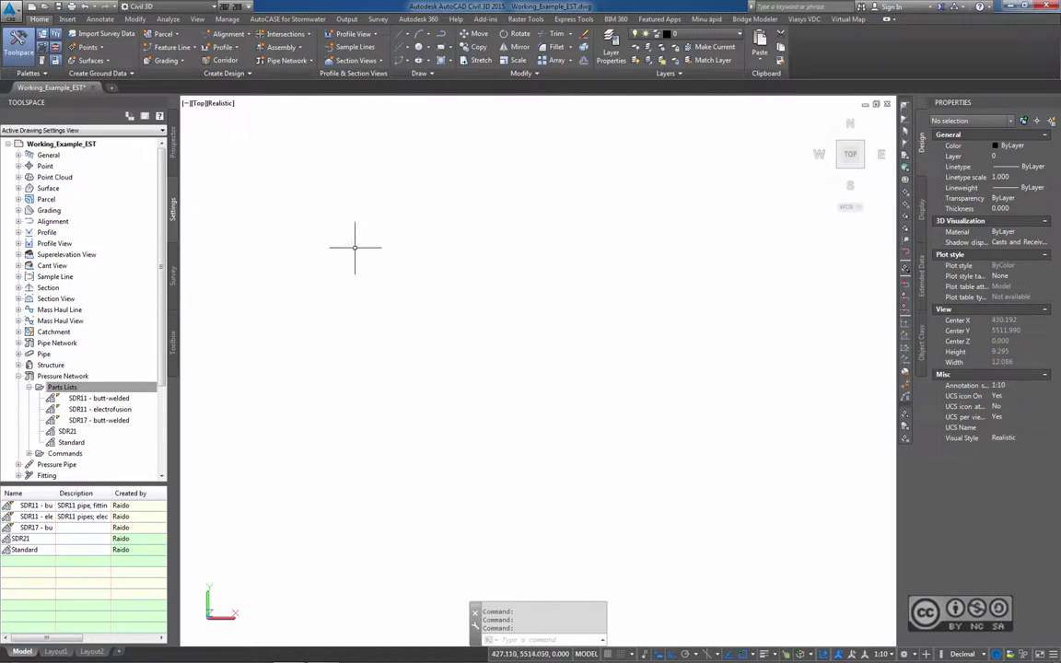
left_click(297, 63)
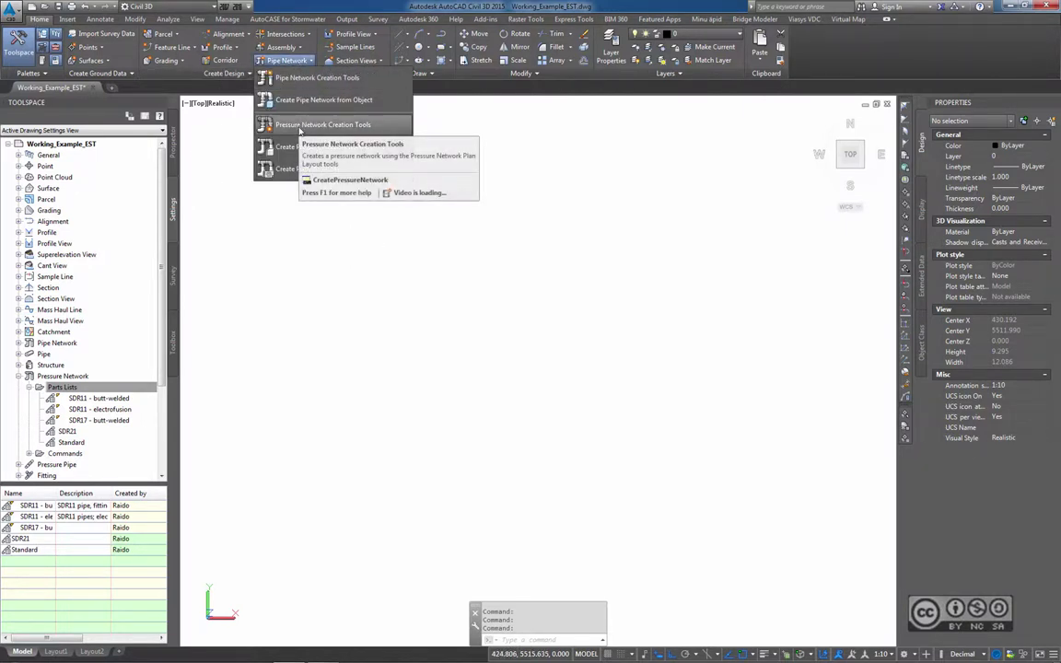
left_click(300, 127)
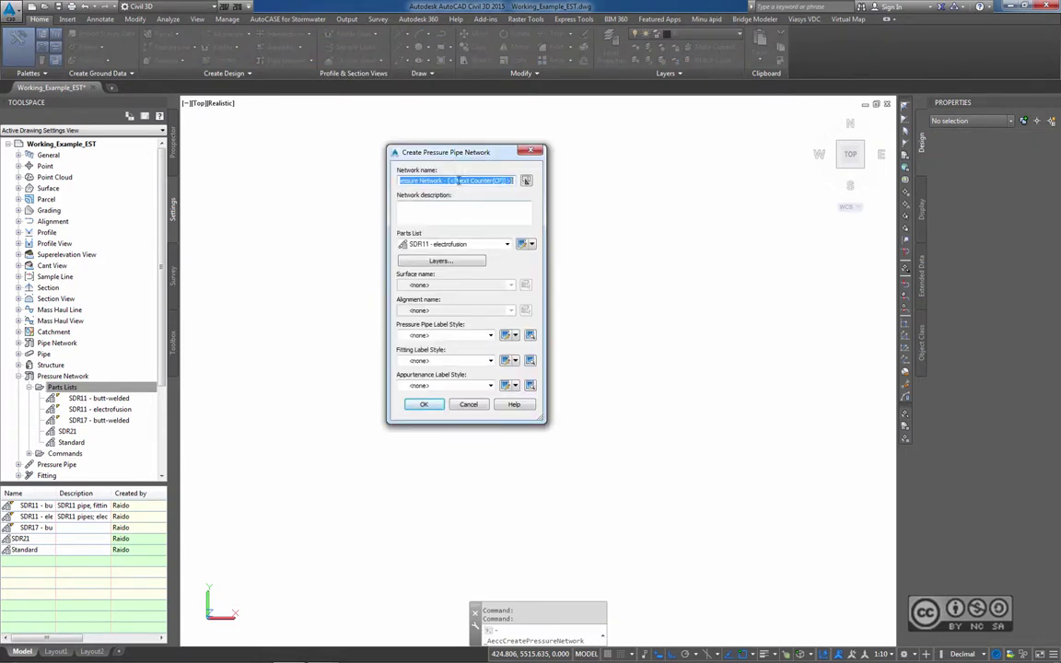
left_click(428, 244)
left_click(430, 289)
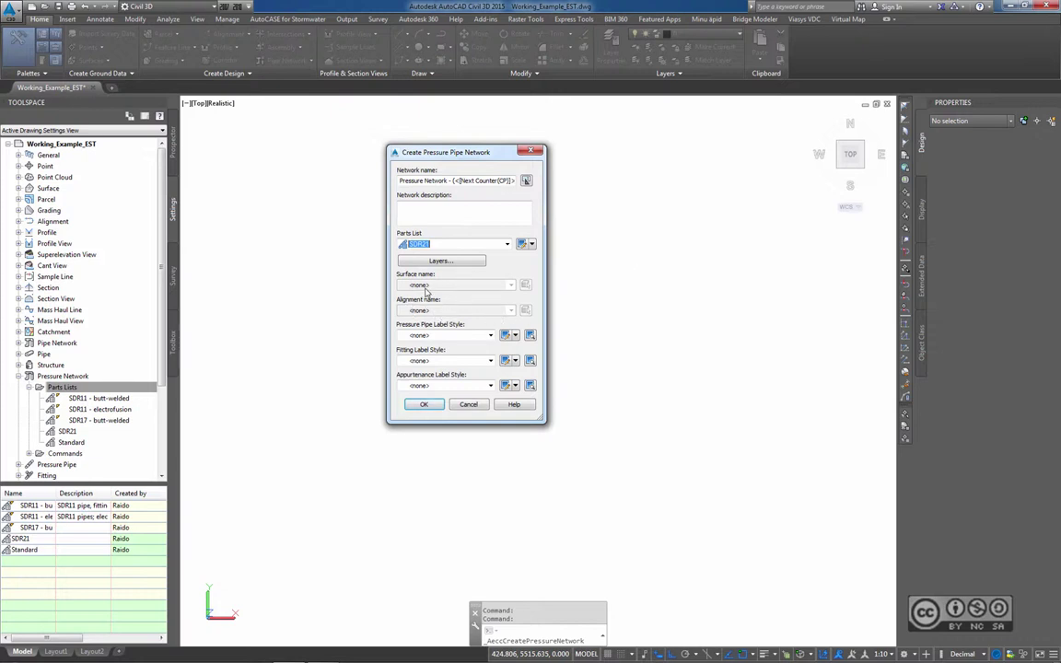
left_click(424, 406)
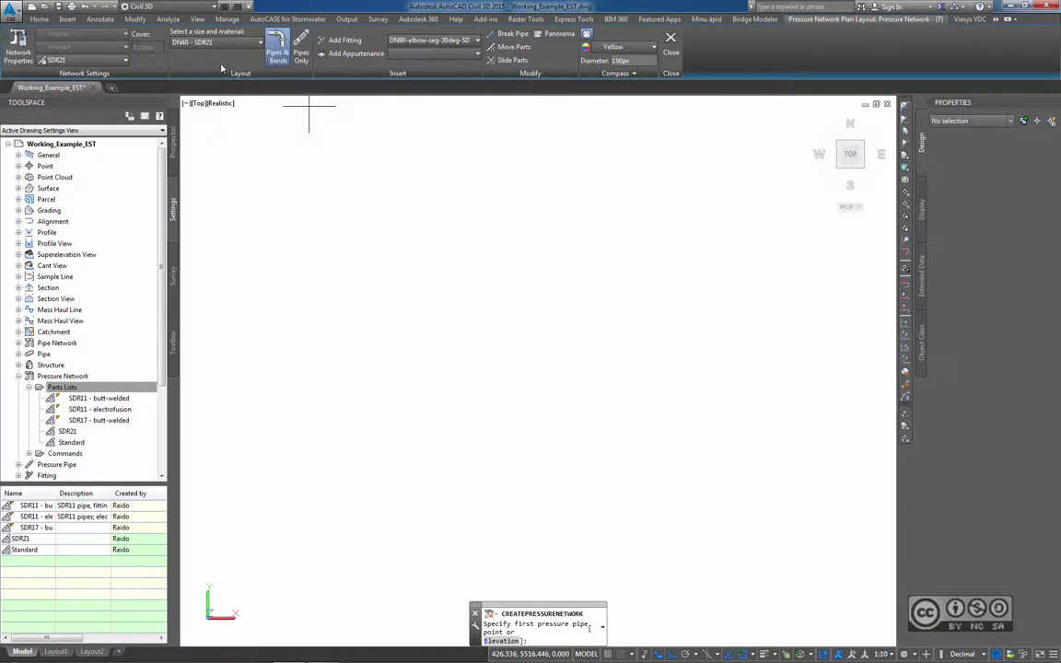
- Keep SDR21 and the DN90 30-degree elbow, and set the layout pipe size to DN140 - SDR21
left_click(123, 61)
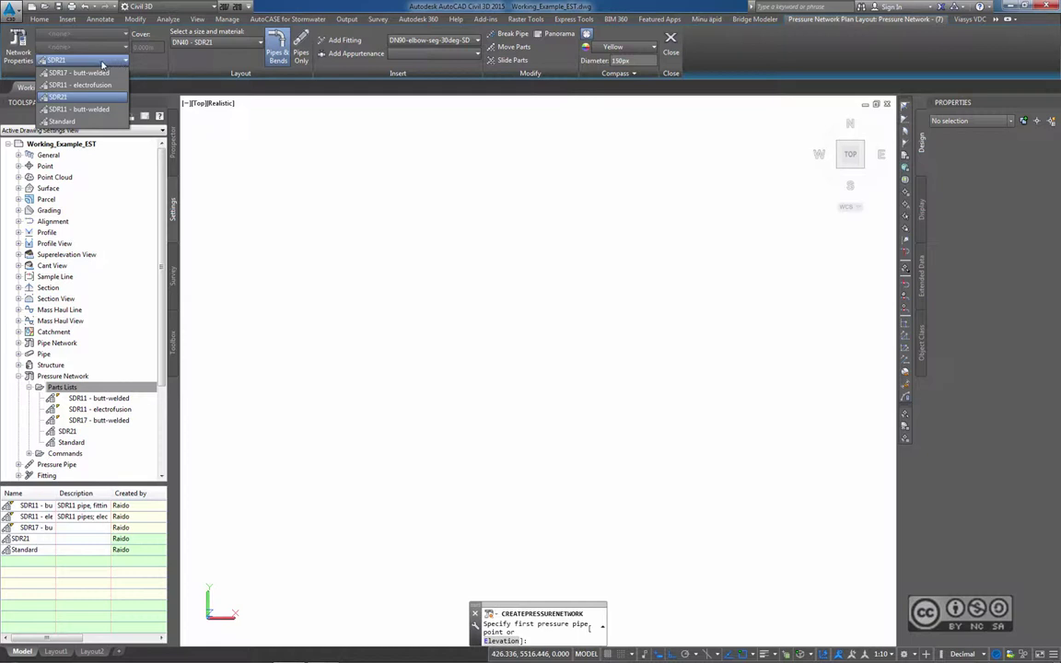
left_click(88, 61)
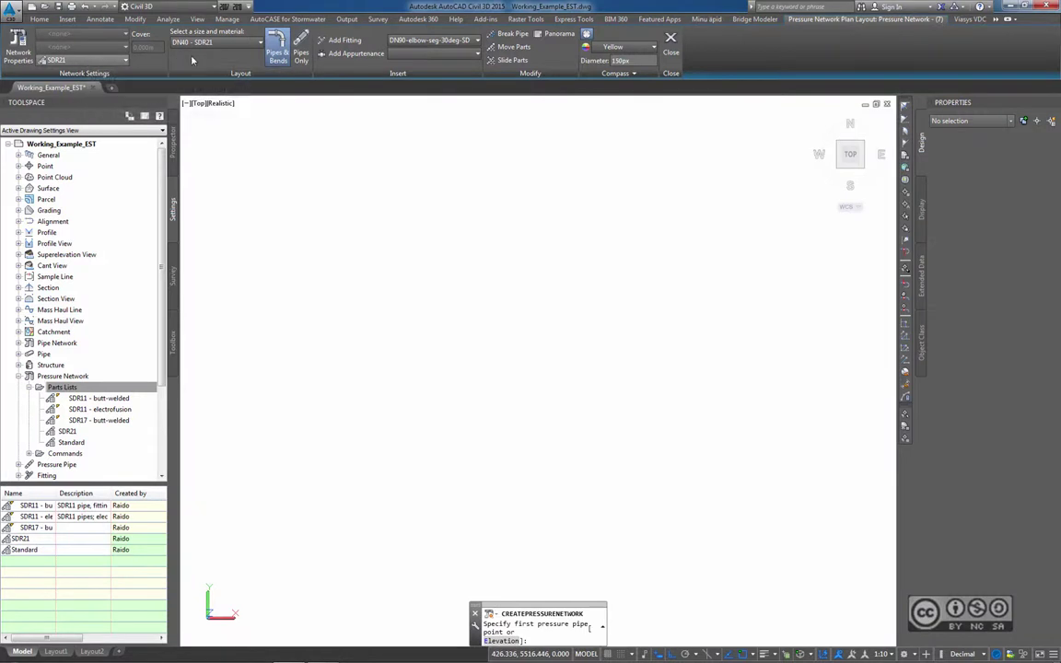
left_click(214, 43)
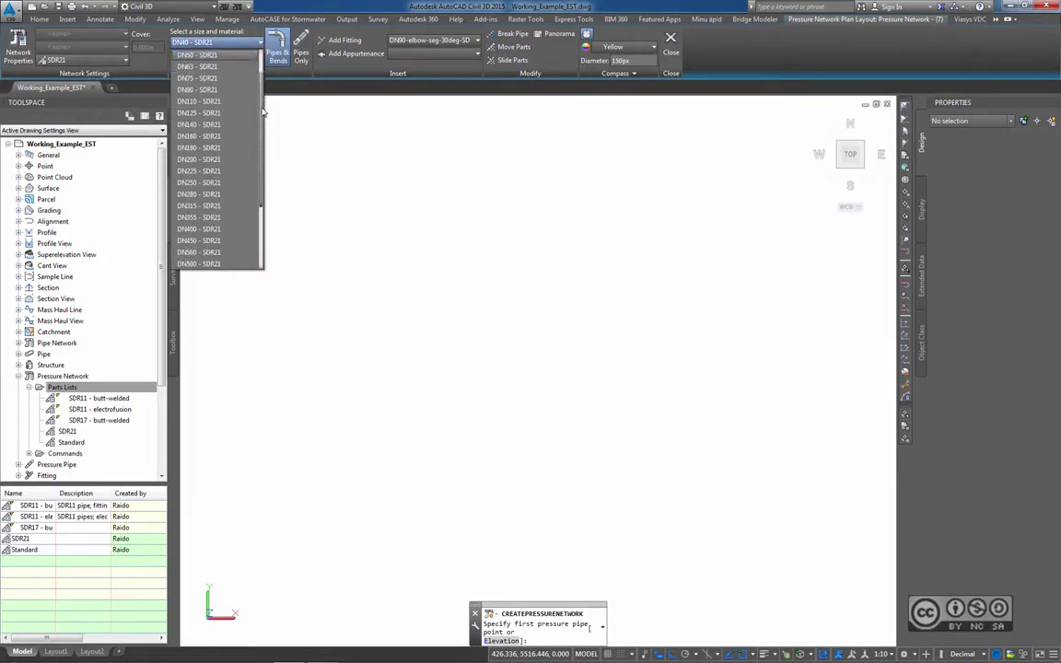
left_click(249, 70)
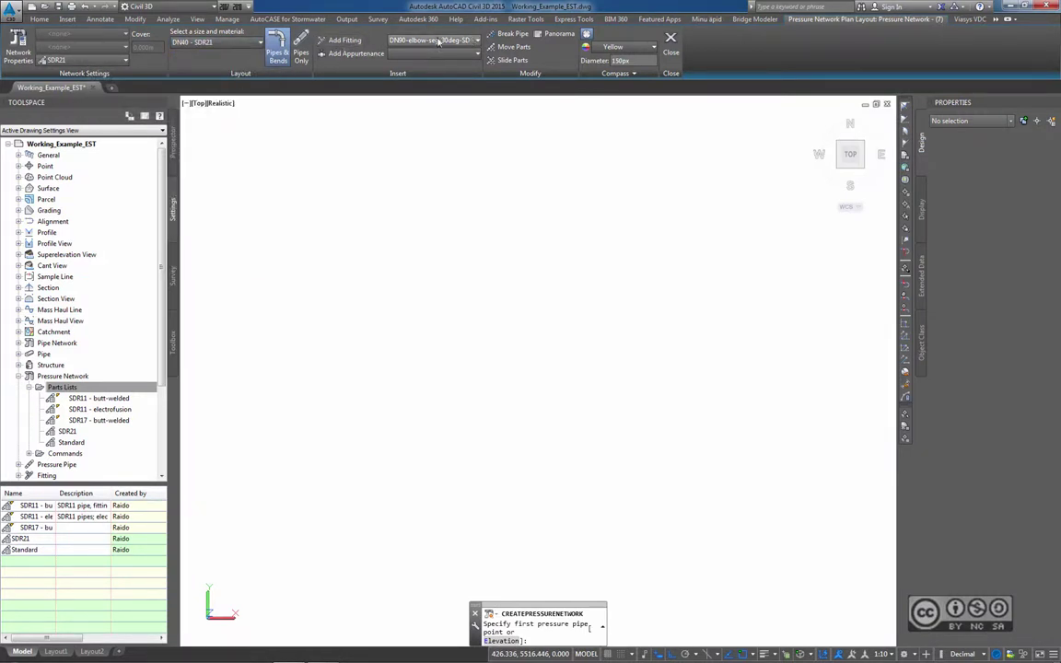
left_click(398, 39)
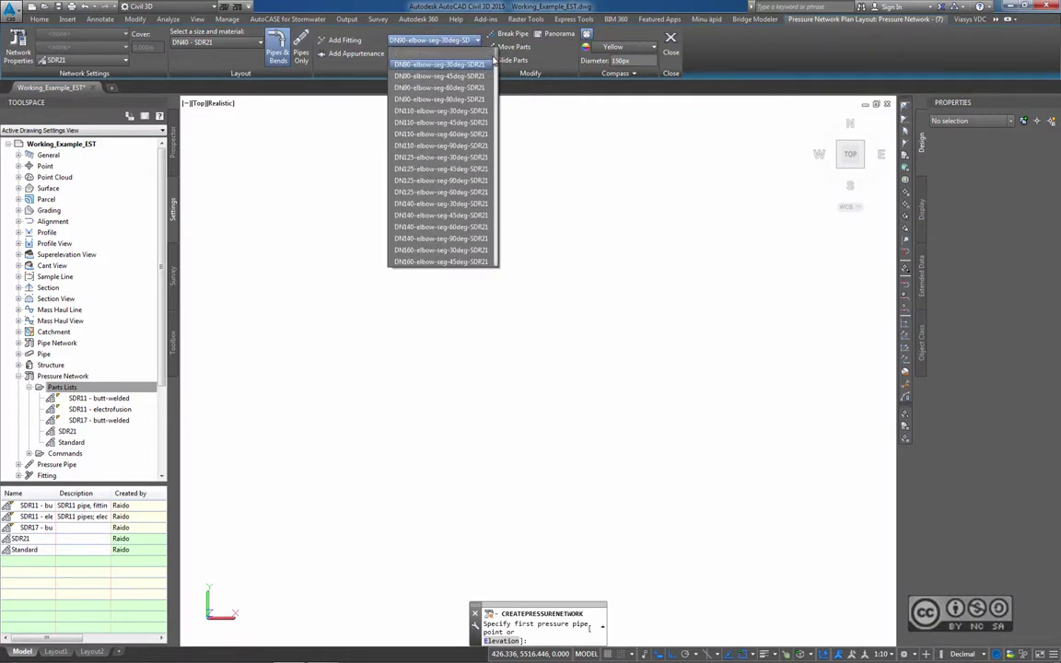
left_click(382, 74)
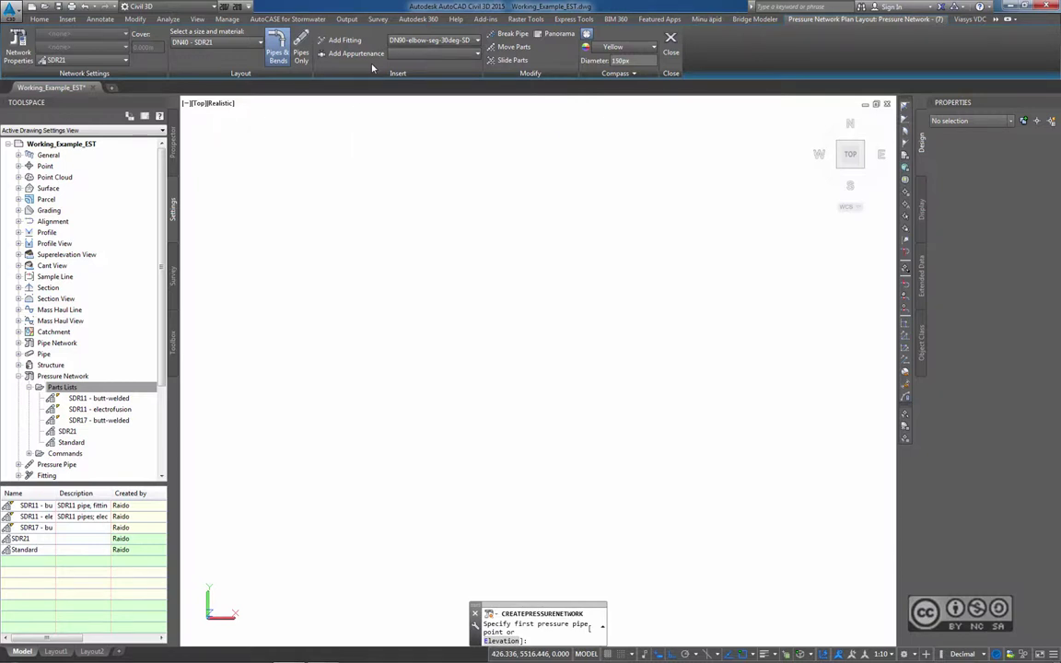
left_click(221, 41)
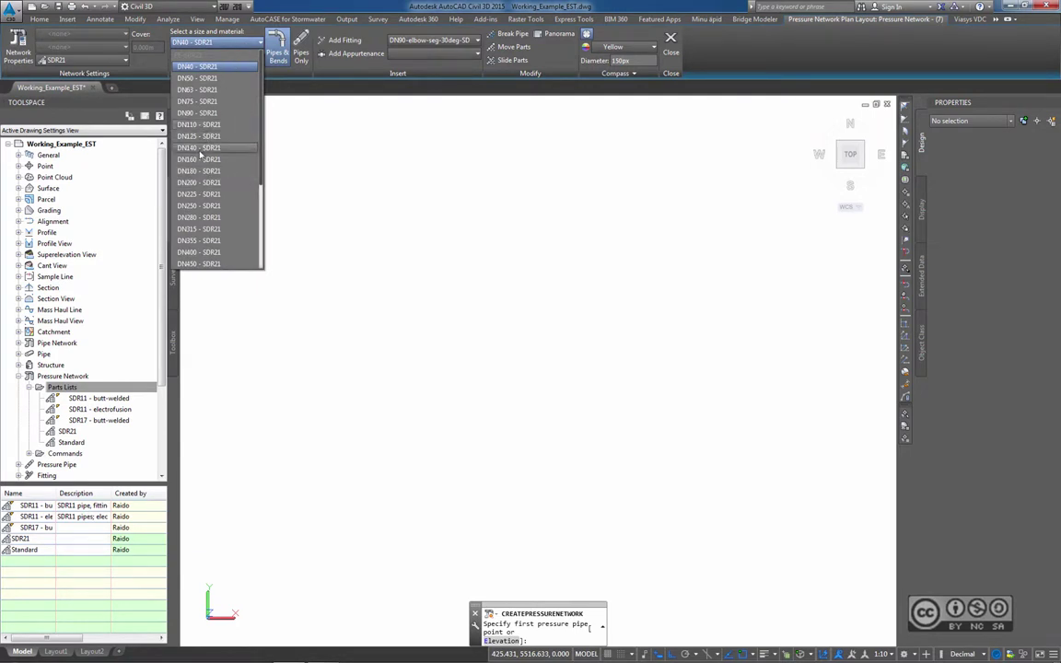
left_click(193, 150)
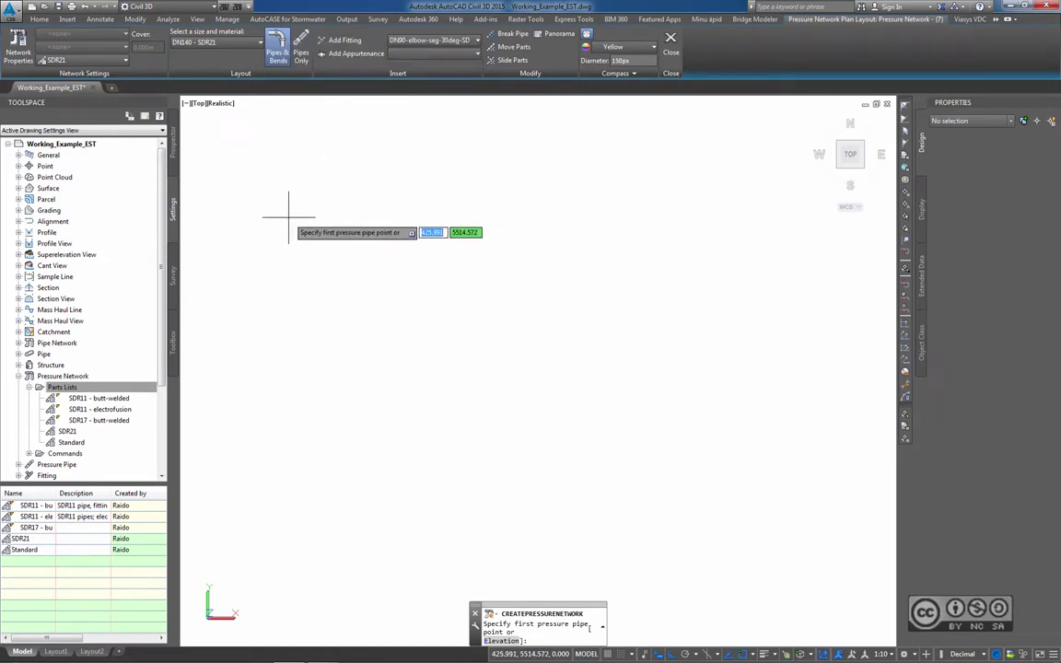
- Lay out the DN140 run with elbow bends: east, south, south-east diagonal, then east
left_click(289, 218)
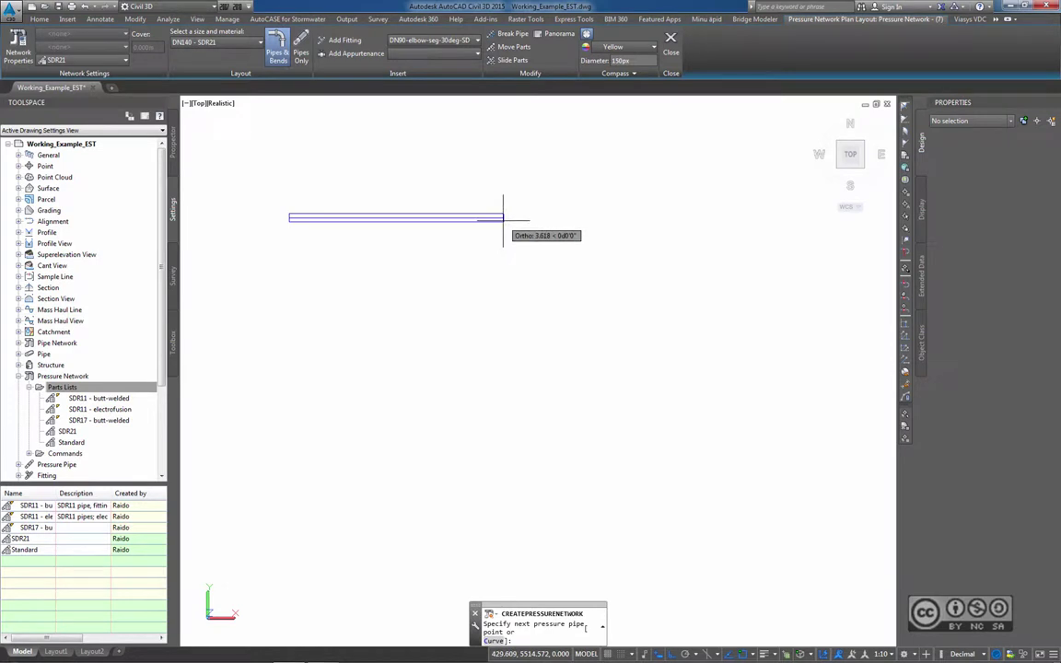
left_click(506, 218)
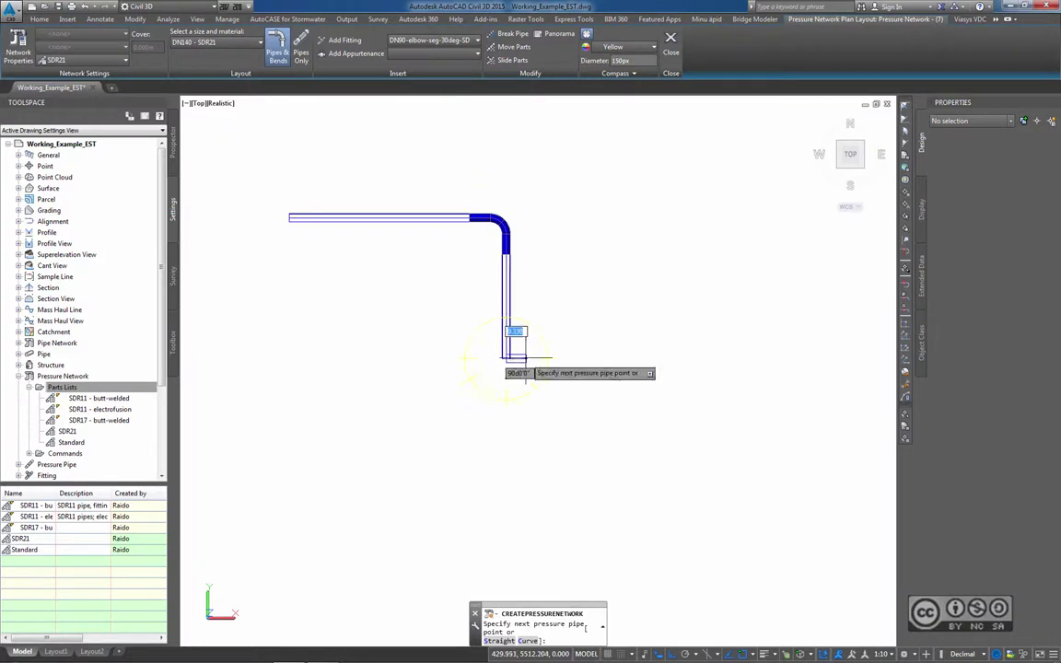
left_click(506, 358)
middle_click_drag(623, 362, 586, 310)
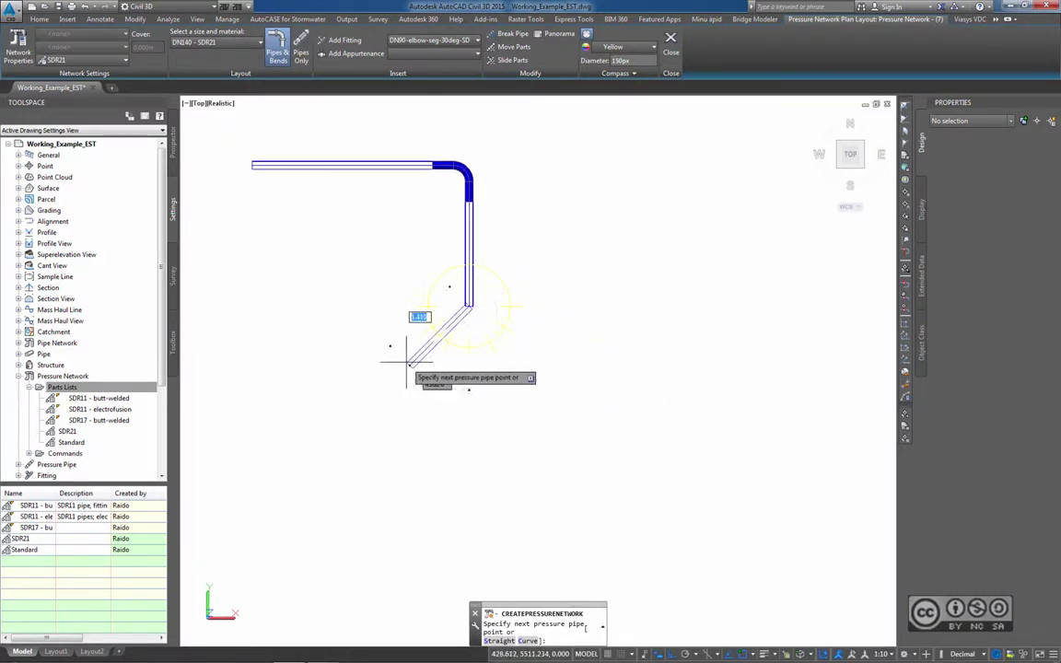
left_click(517, 390)
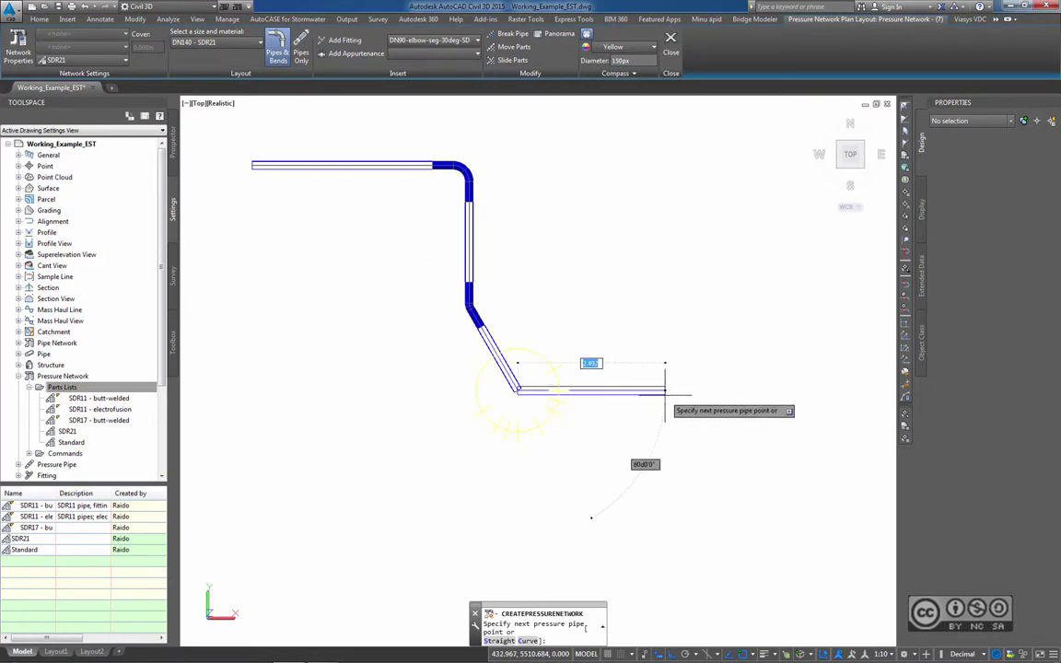
left_click(665, 390)
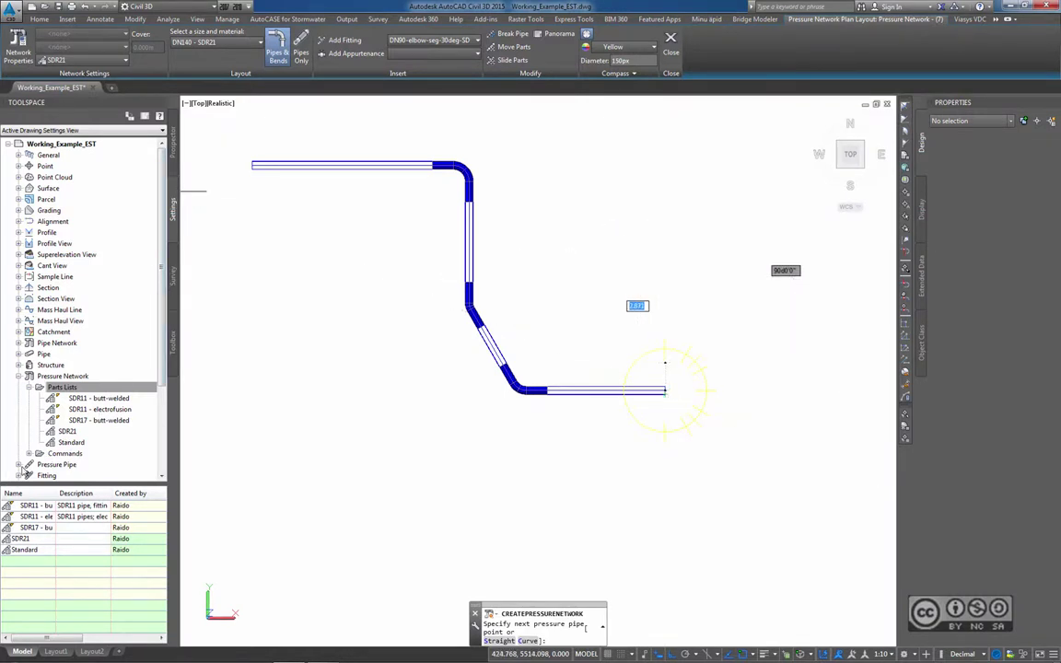
- Expand the Pressure Pipe and Fitting settings, end the layout command, and inspect the run
left_click(19, 464)
scroll(126, 445, "down", 3)
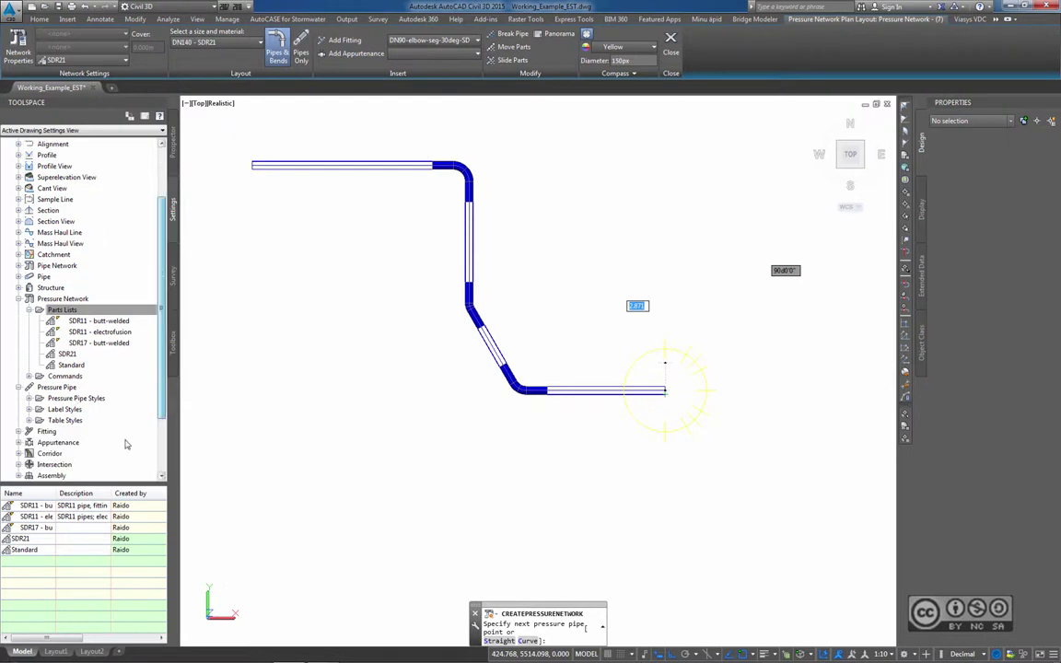
left_click(18, 432)
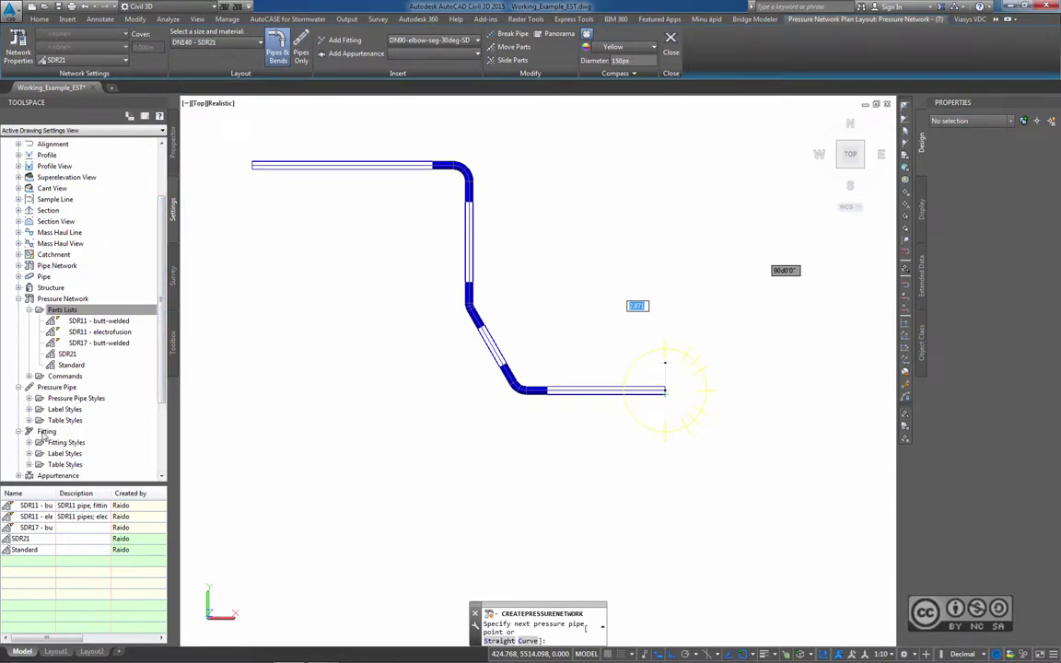
key("Escape")
scroll(428, 332, "up", 1)
scroll(403, 237, "up", 1)
scroll(382, 262, "up", 3)
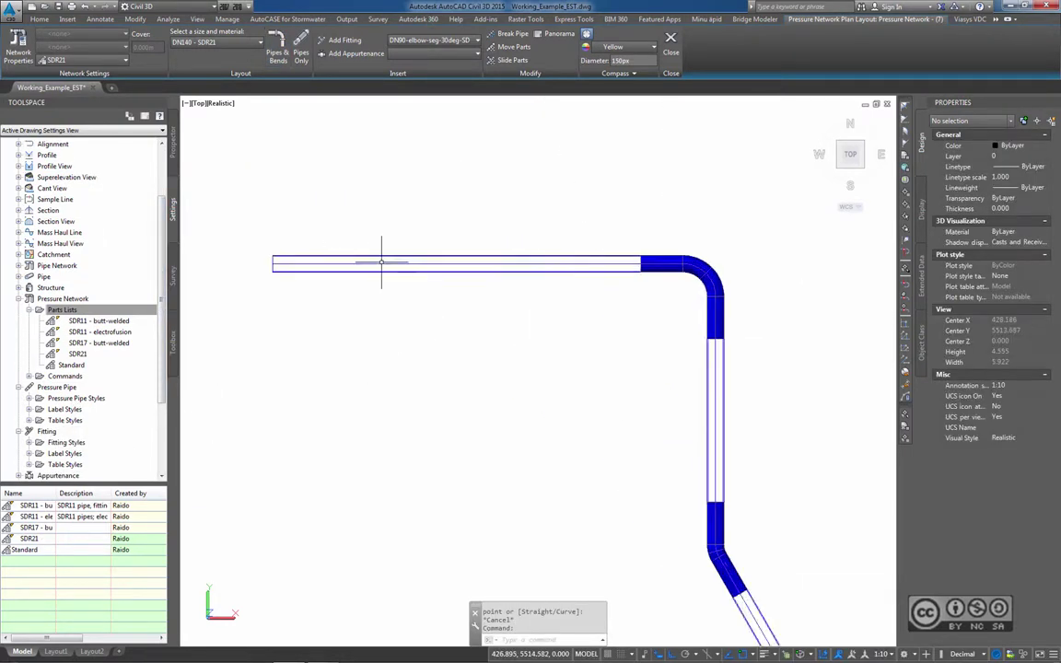
scroll(343, 237, "up", 2)
scroll(364, 234, "up", 2)
scroll(505, 222, "down", 1)
scroll(568, 244, "down", 1)
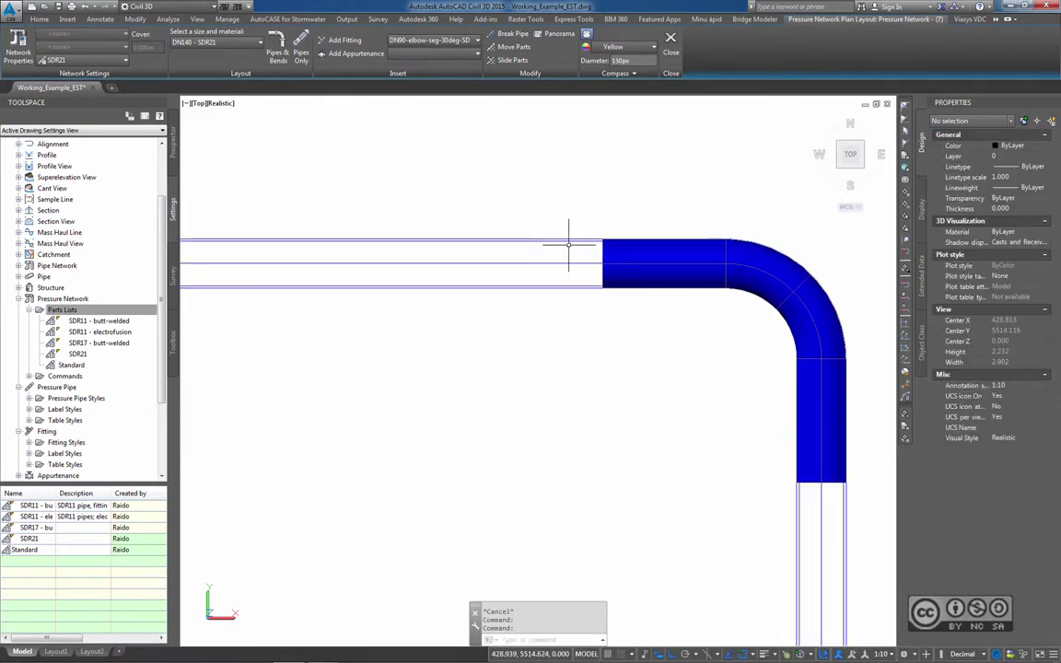
middle_click_drag(568, 244, 602, 316)
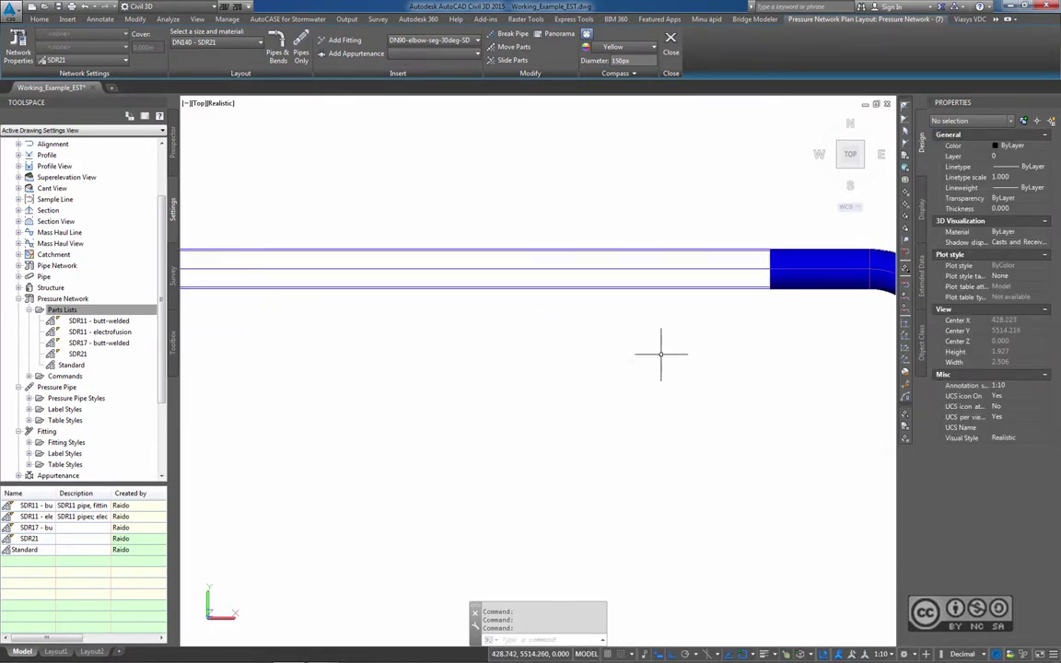
scroll(659, 355, "down", 2)
scroll(611, 262, "down", 5)
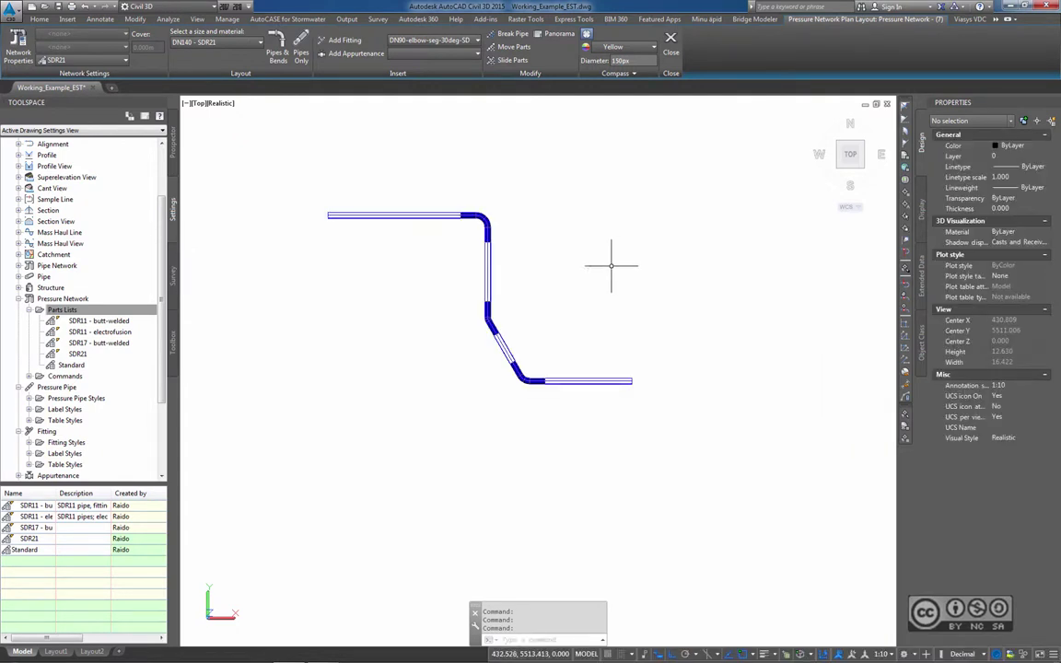
scroll(610, 388, "up", 3)
- Stretch the run's last straight pipe further to the right
scroll(611, 388, "down", 1)
left_click(623, 365)
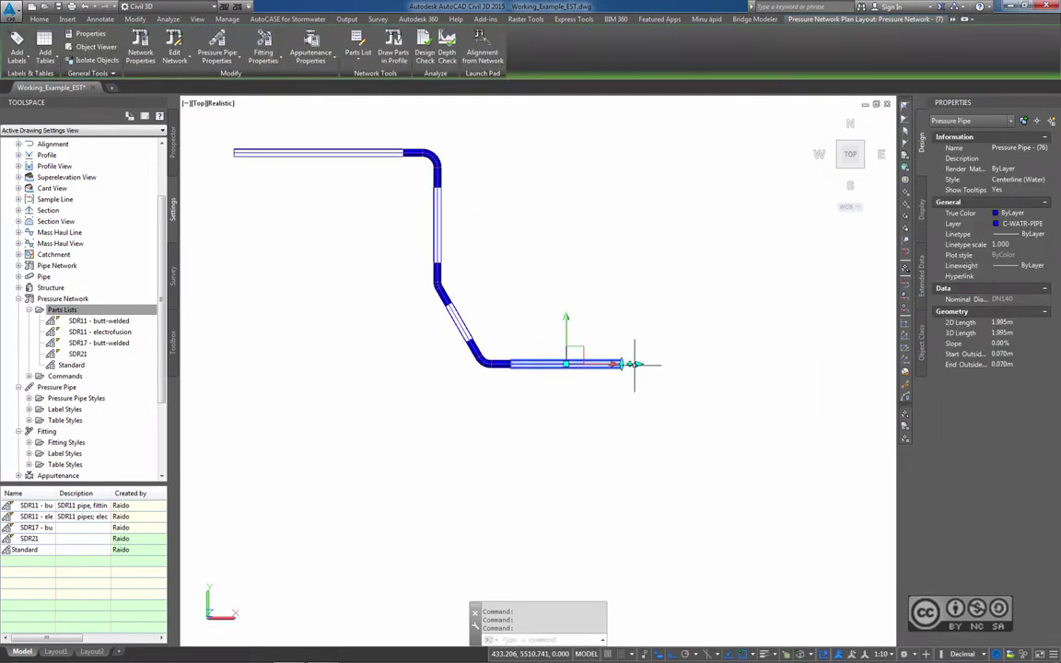
left_click_drag(623, 364, 762, 364)
key("Escape")
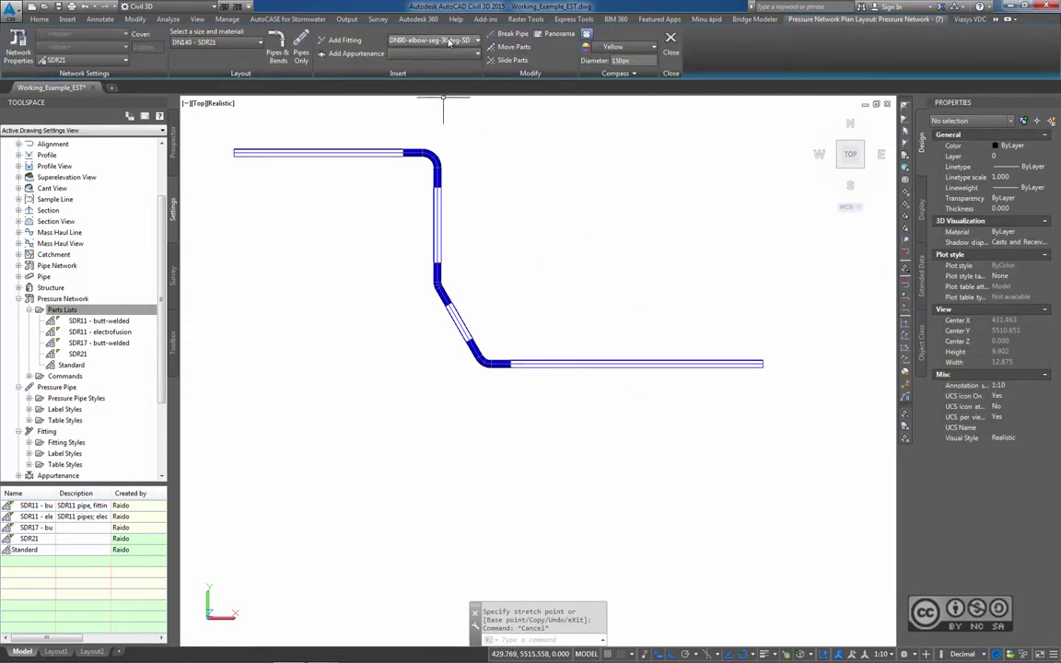
- Insert a DN140-tee-seg-90deg partway along the last pipe and view it in SW Isometric
left_click(446, 42)
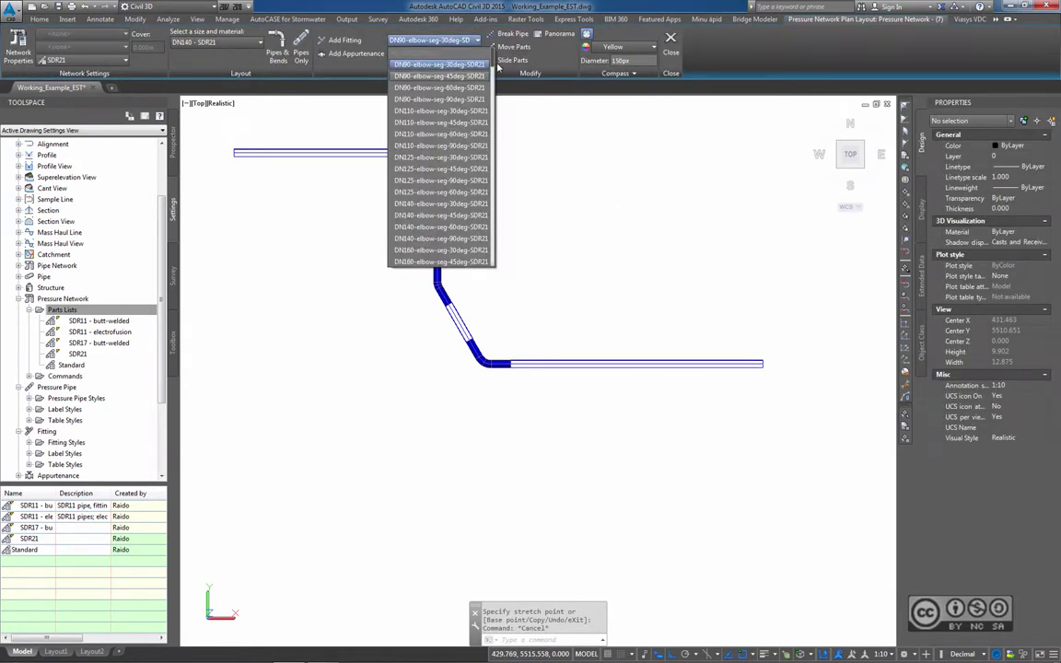
scroll(481, 143, "down", 10)
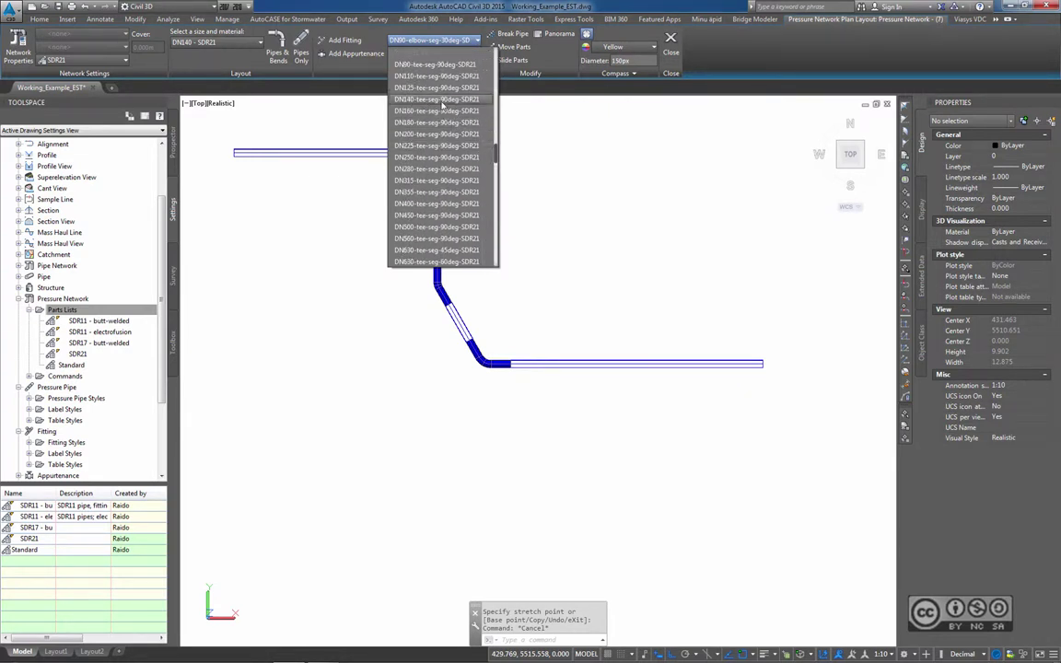
left_click(442, 105)
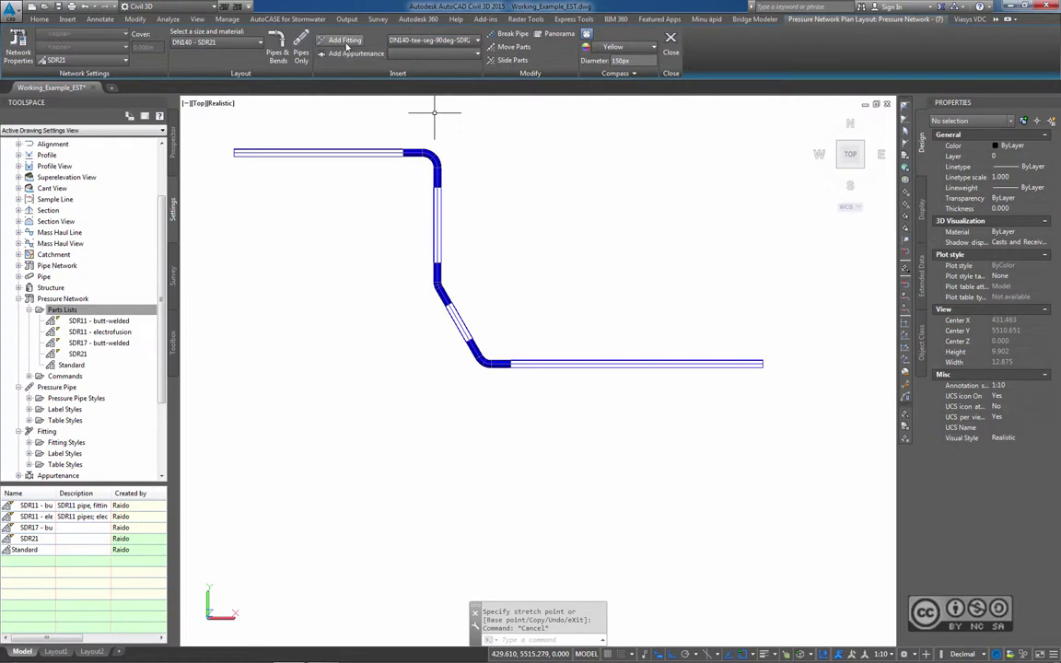
left_click(635, 362)
key("Escape")
scroll(635, 362, "up", 4)
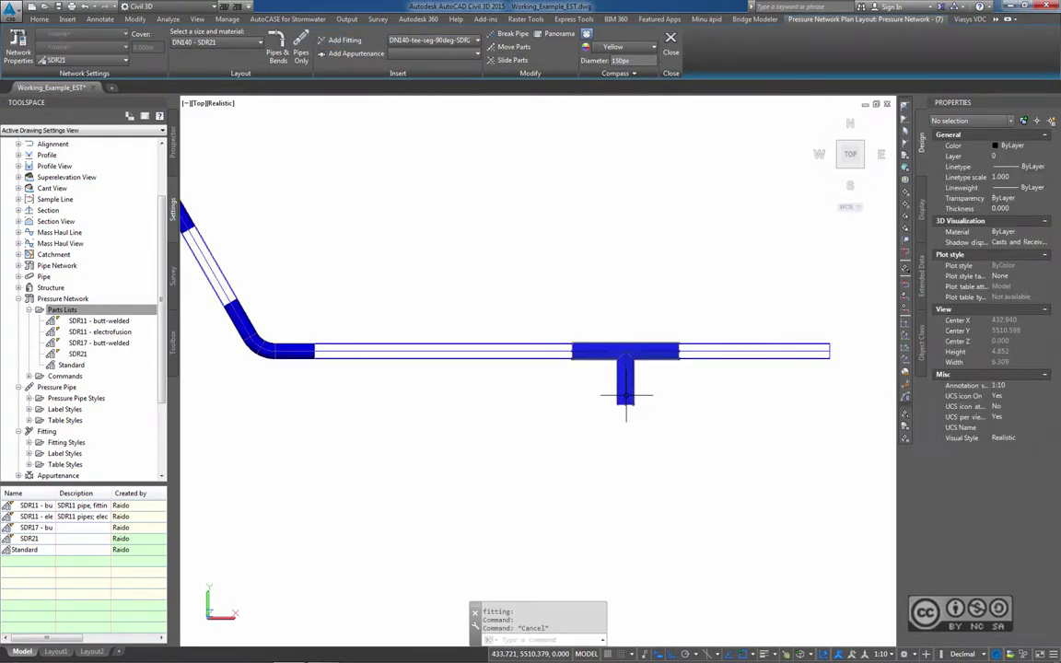
key("Escape")
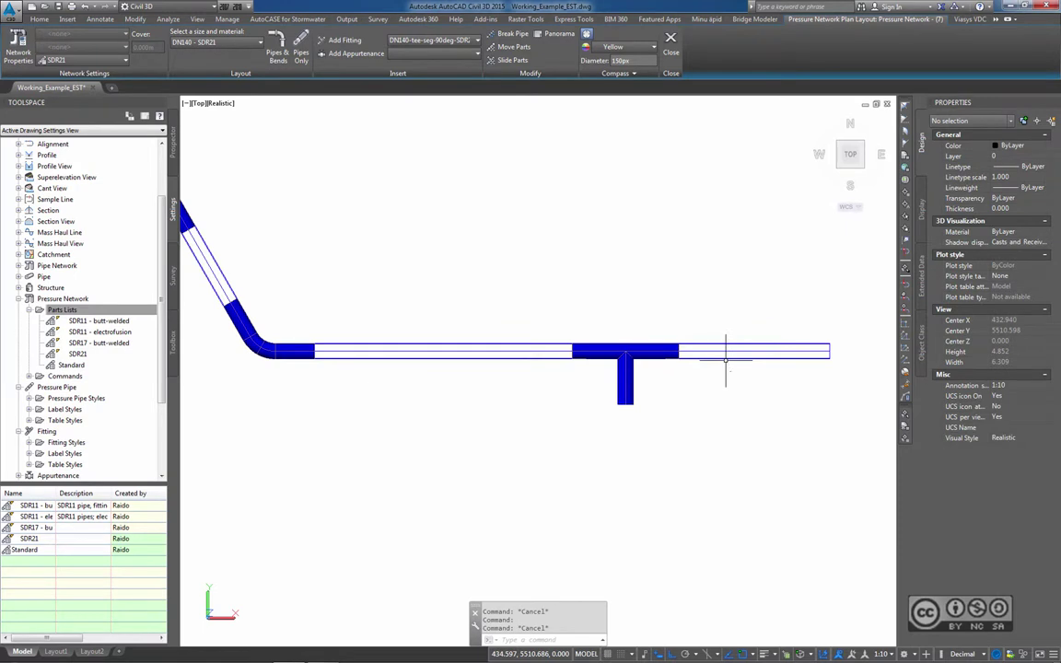
left_click(726, 355)
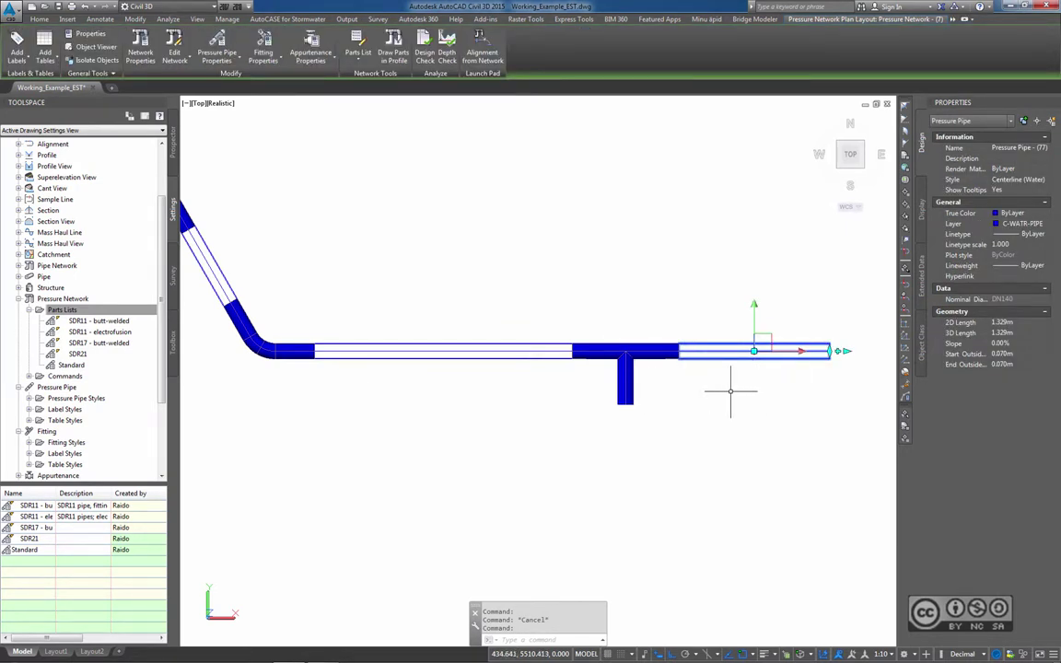
left_click(841, 171)
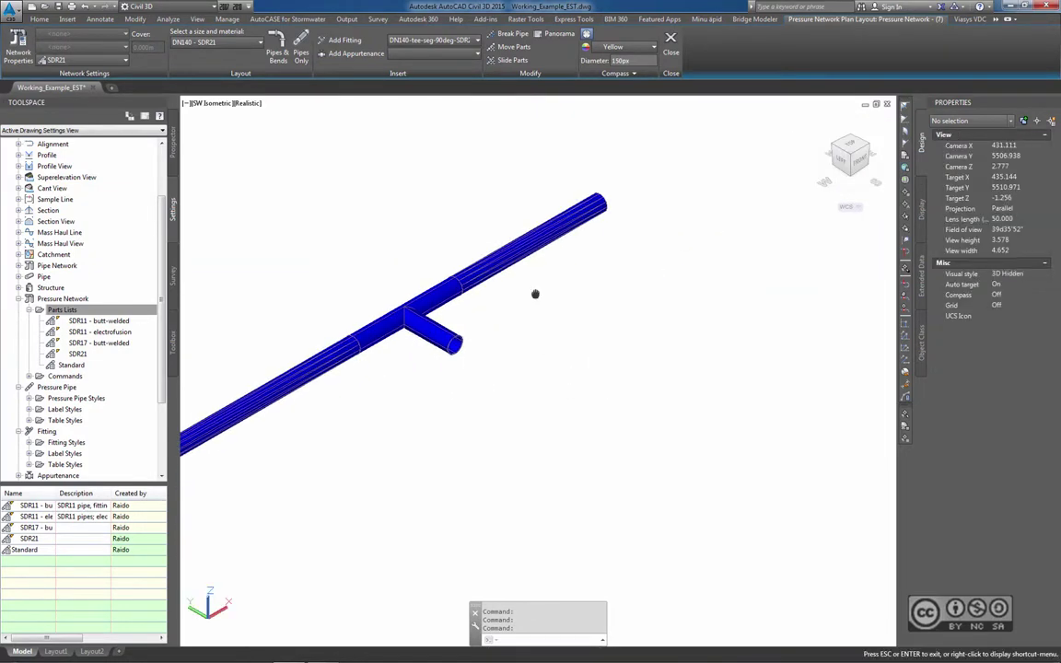
- Draw a branch pipe out from the tee's open side
left_click(415, 292)
left_click(415, 293)
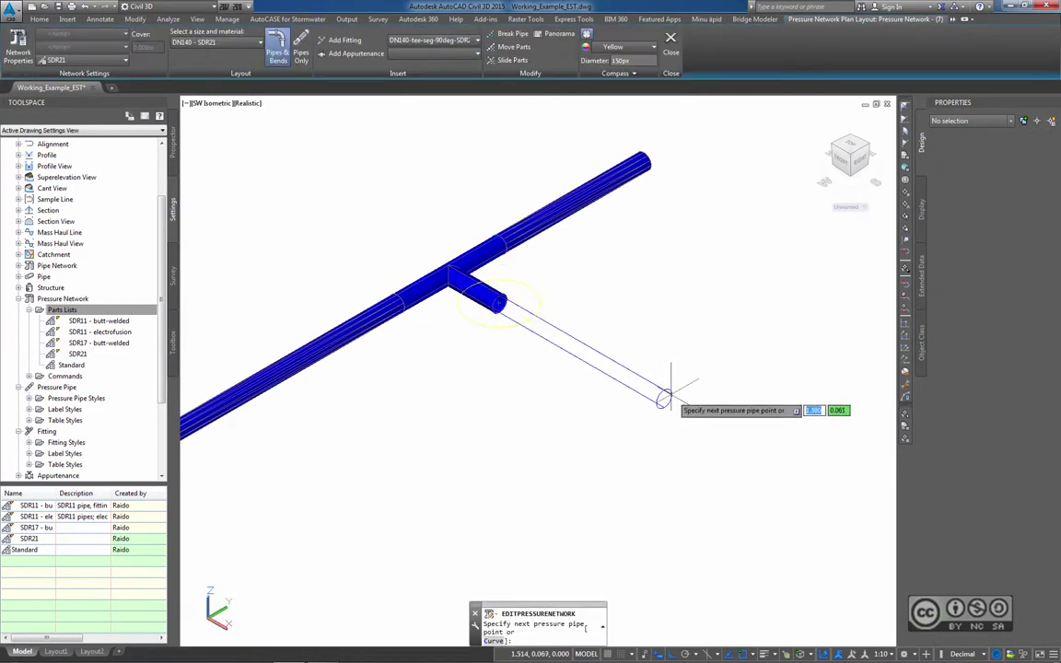
left_click(662, 396)
key("Escape")
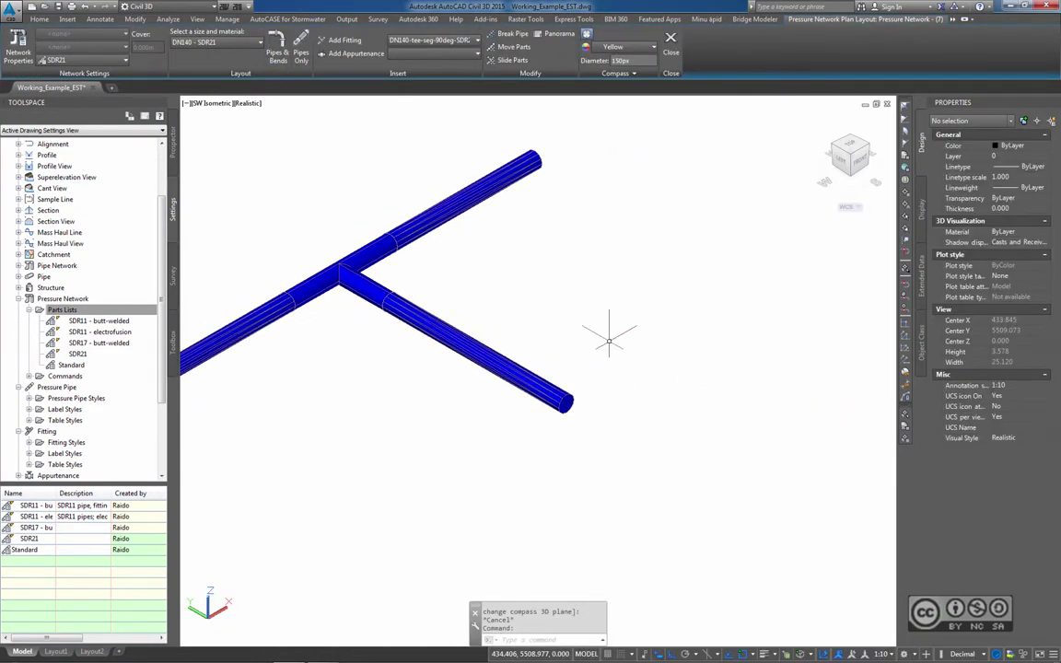
middle_click_drag(606, 352, 601, 343)
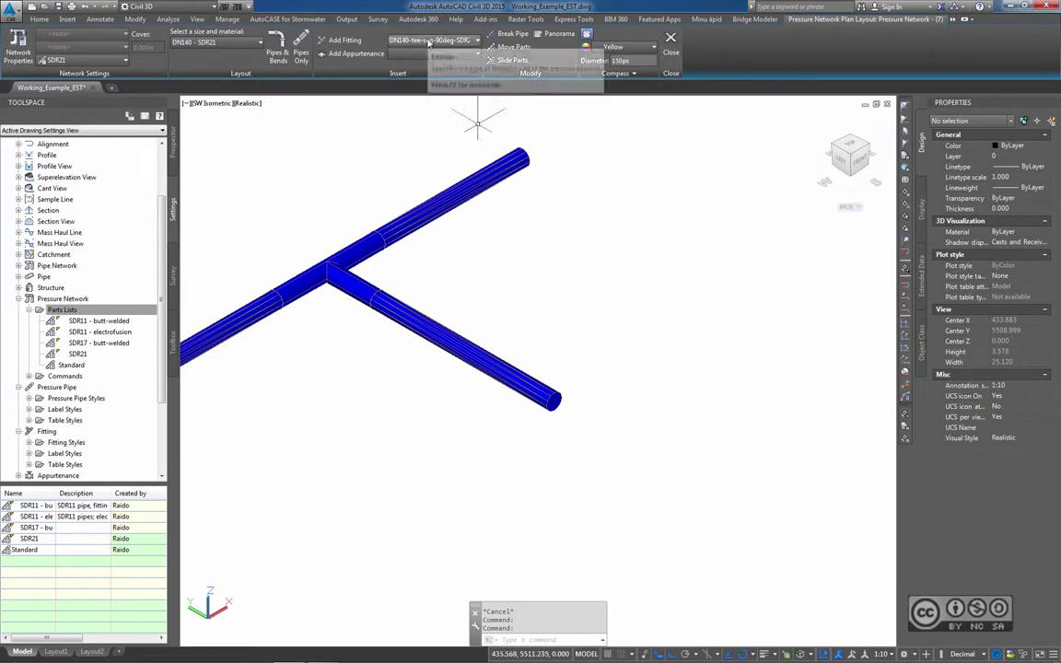
- Place a DN140-elbow-seg-90deg at the branch pipe's end
left_click(477, 40)
scroll(494, 117, "down", 5)
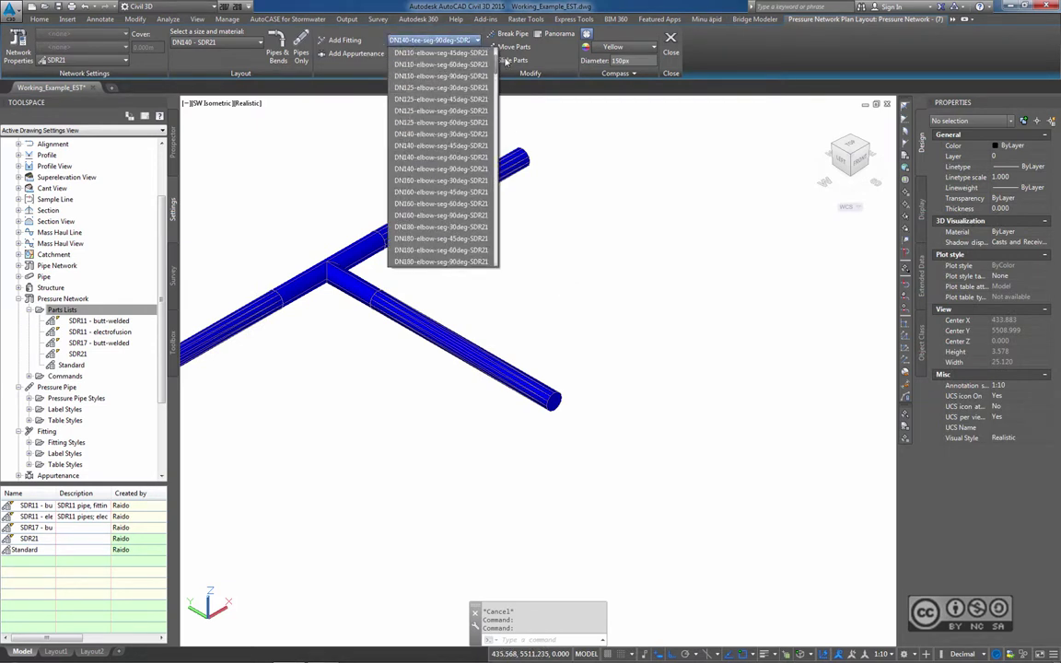
scroll(433, 185, "up", 10)
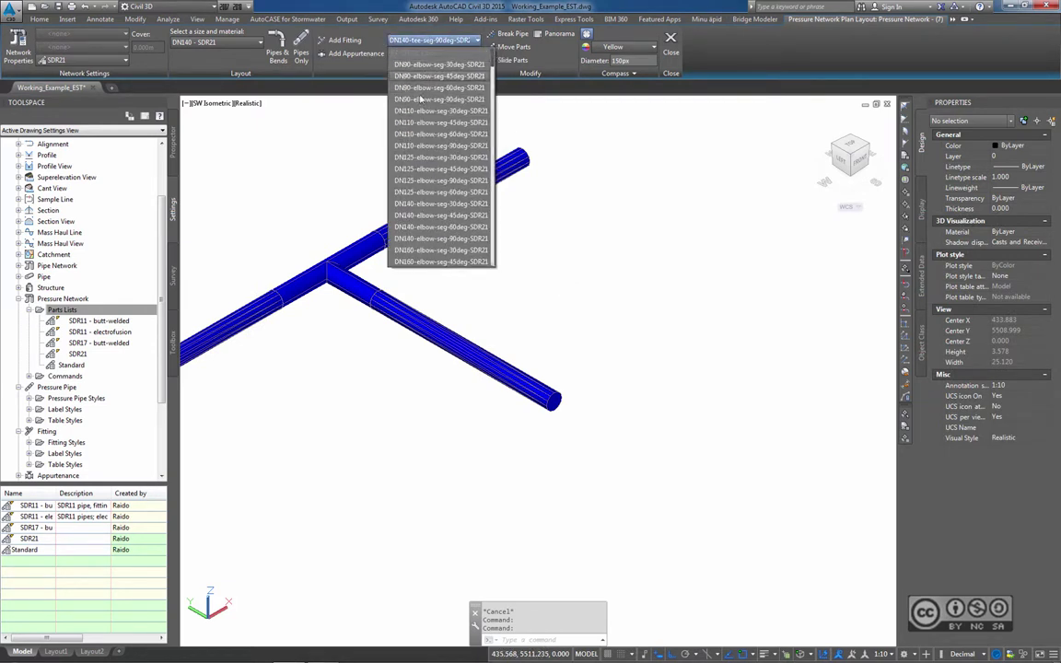
left_click(417, 241)
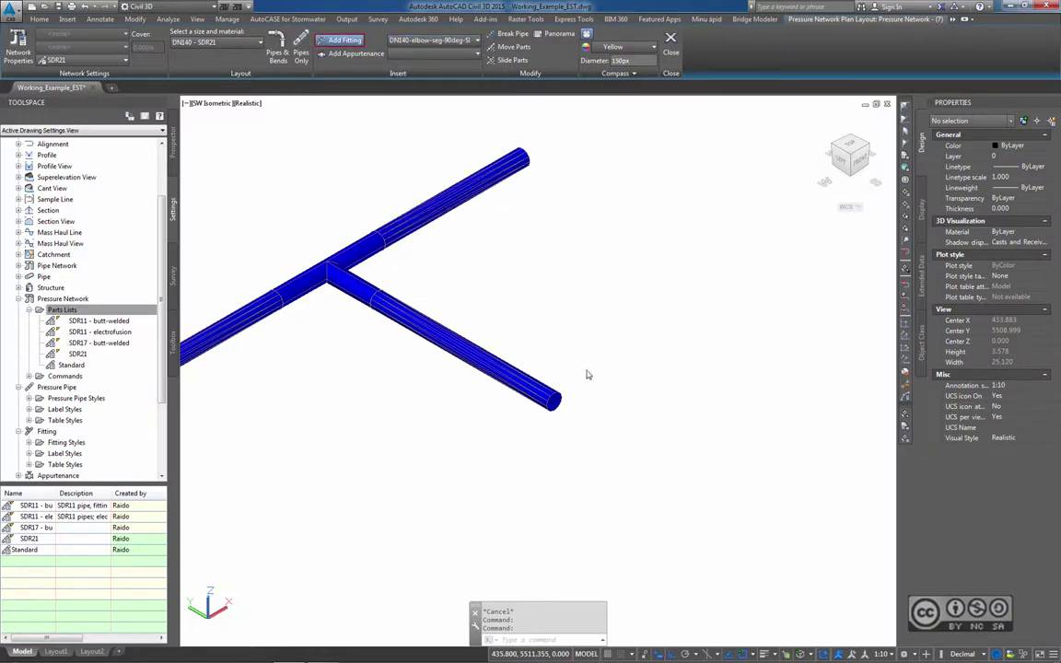
left_click(630, 469)
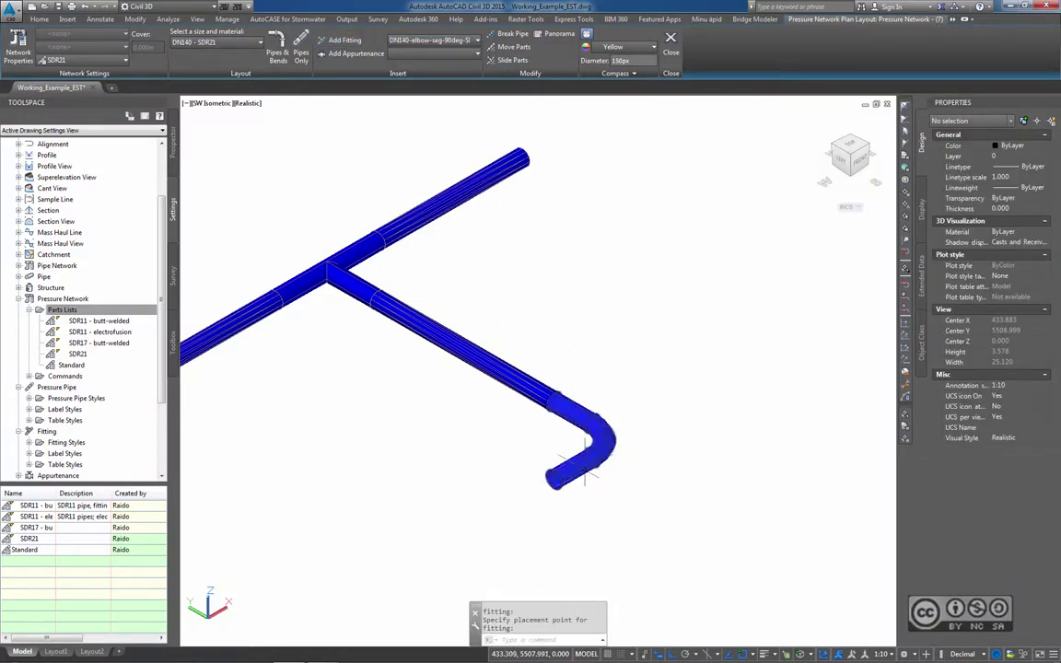
key("Return")
- Stretch the joint between the branch pipe and the elbow to a new spot
left_click(608, 442)
scroll(610, 444, "up", 3)
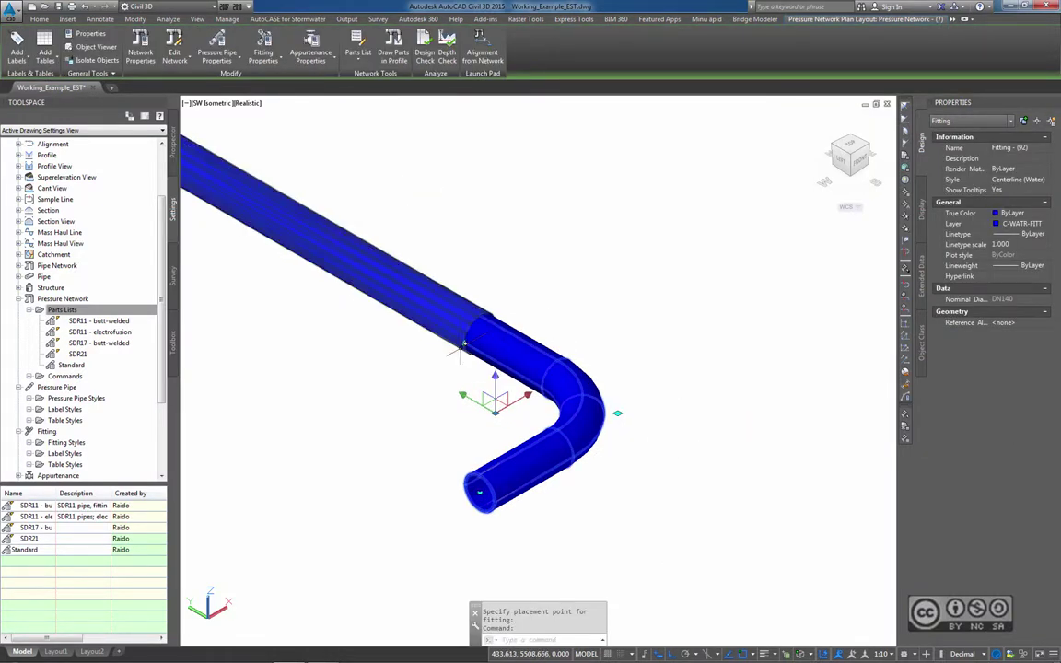
left_click(463, 344)
left_click(473, 321)
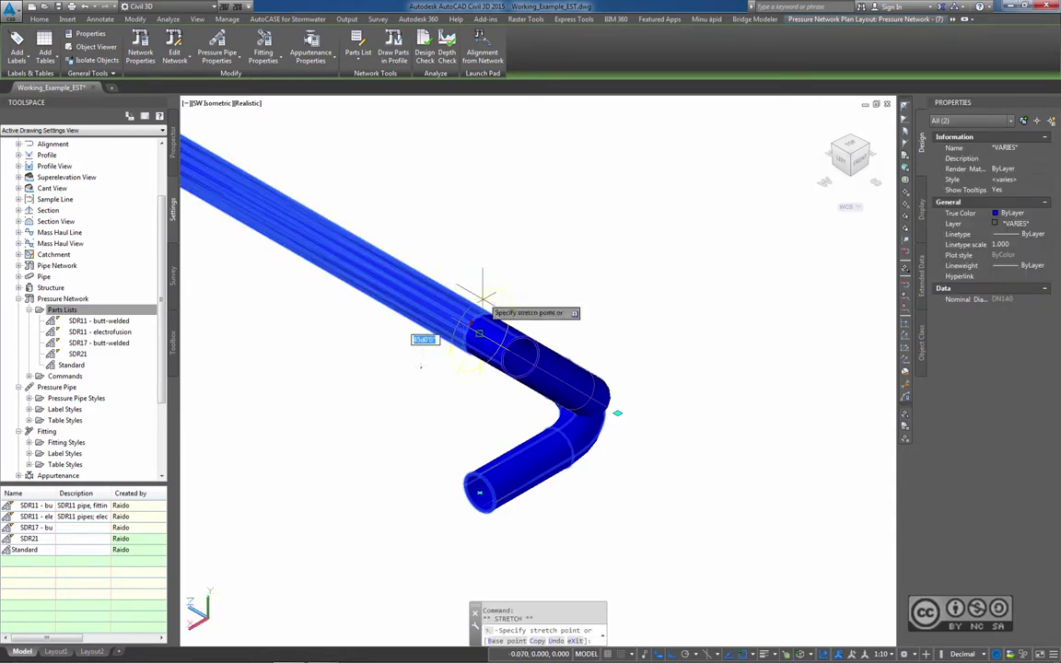
left_click(488, 287)
scroll(488, 286, "down", 5)
key("Escape")
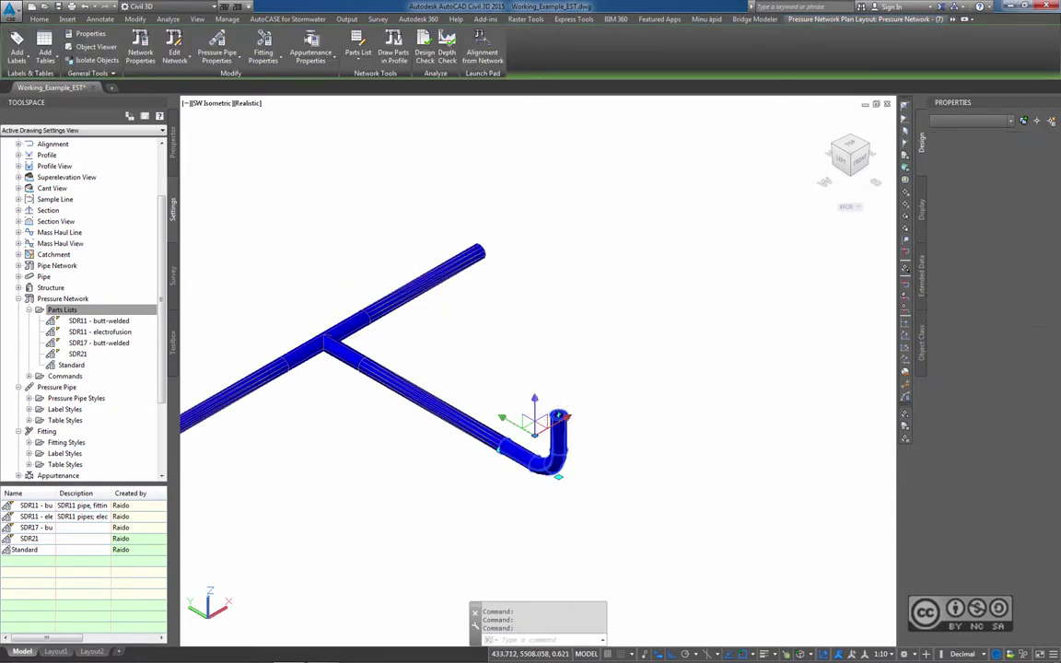
- Add a vertical riser pipe rising from the elbow
left_click(558, 417)
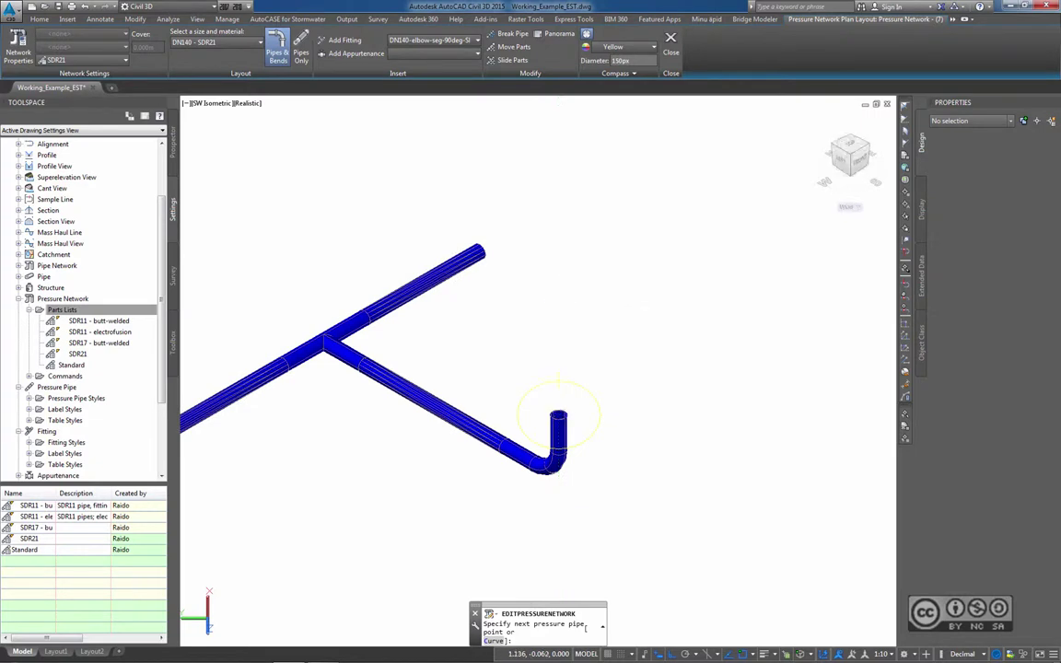
key("Escape")
scroll(556, 391, "down", 2)
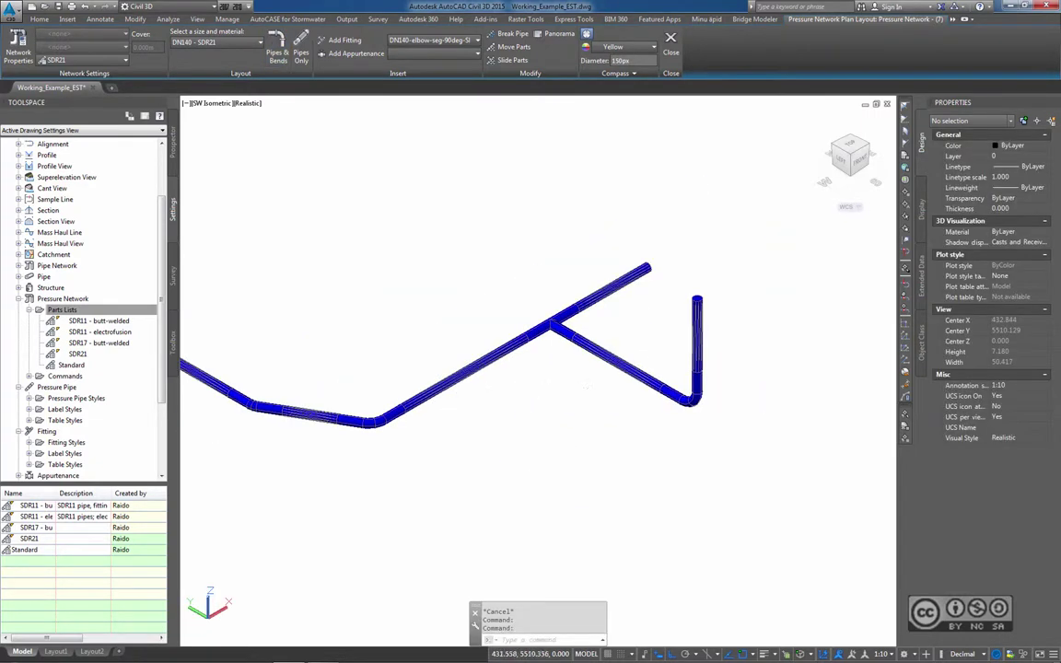
- Pan and zoom to centre the view on the tee branch, its elbow and riser
mouse_move(557, 450)
middle_mouse_down()
mouse_move(589, 398)
mouse_move(543, 332)
mouse_move(469, 378)
mouse_move(560, 402)
mouse_move(687, 379)
middle_mouse_up()
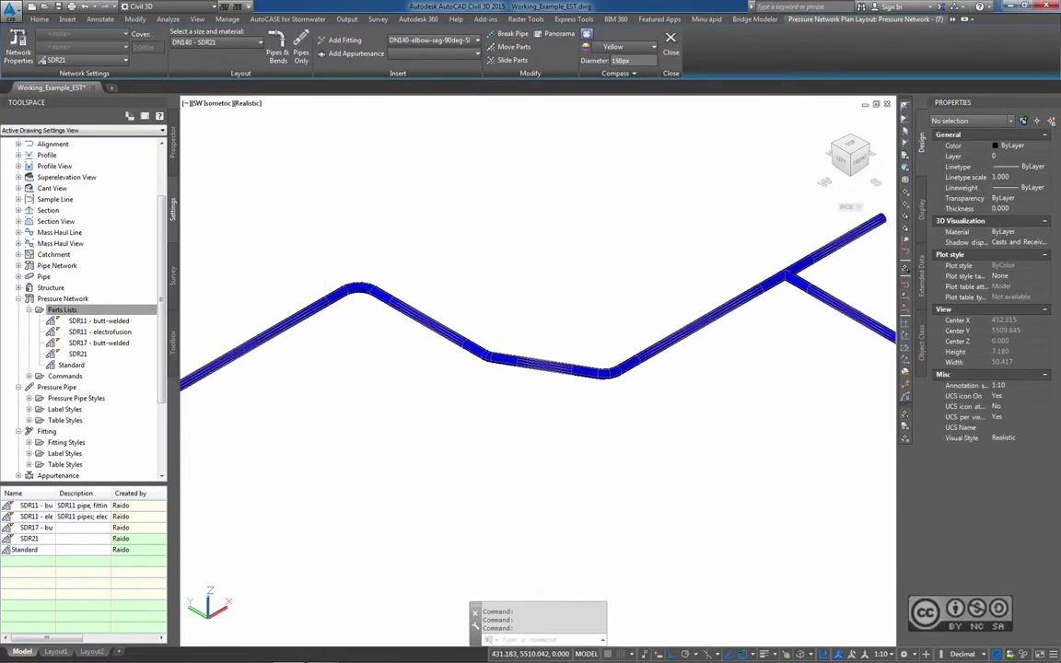
middle_click_drag(330, 387, 514, 373)
key("Escape")
scroll(416, 323, "up", 3)
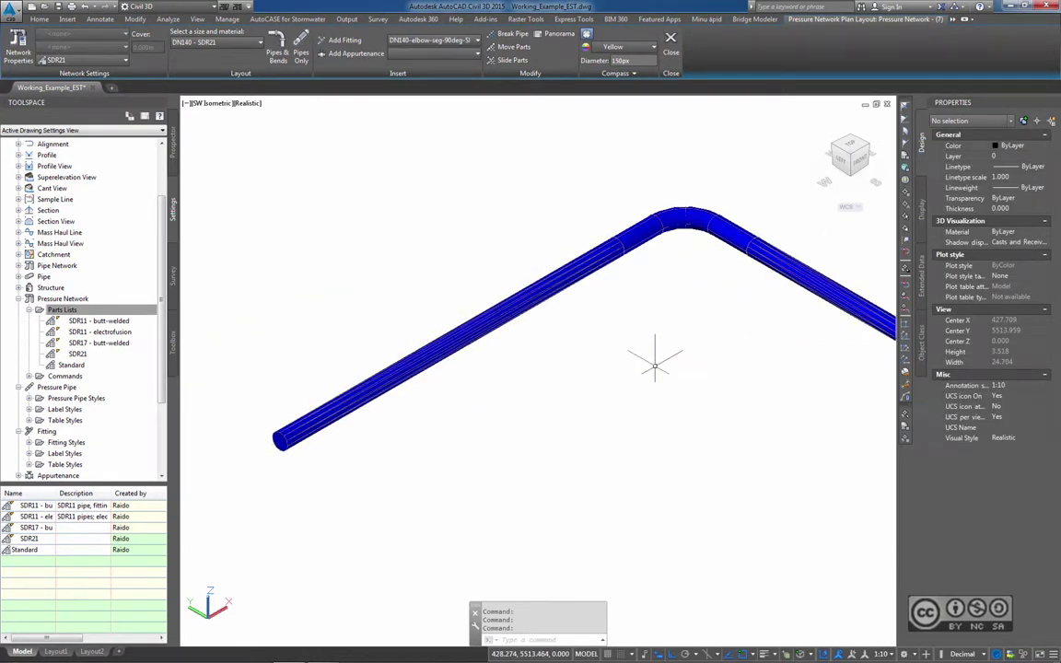
scroll(655, 366, "down", 3)
middle_click_drag(611, 372, 267, 313)
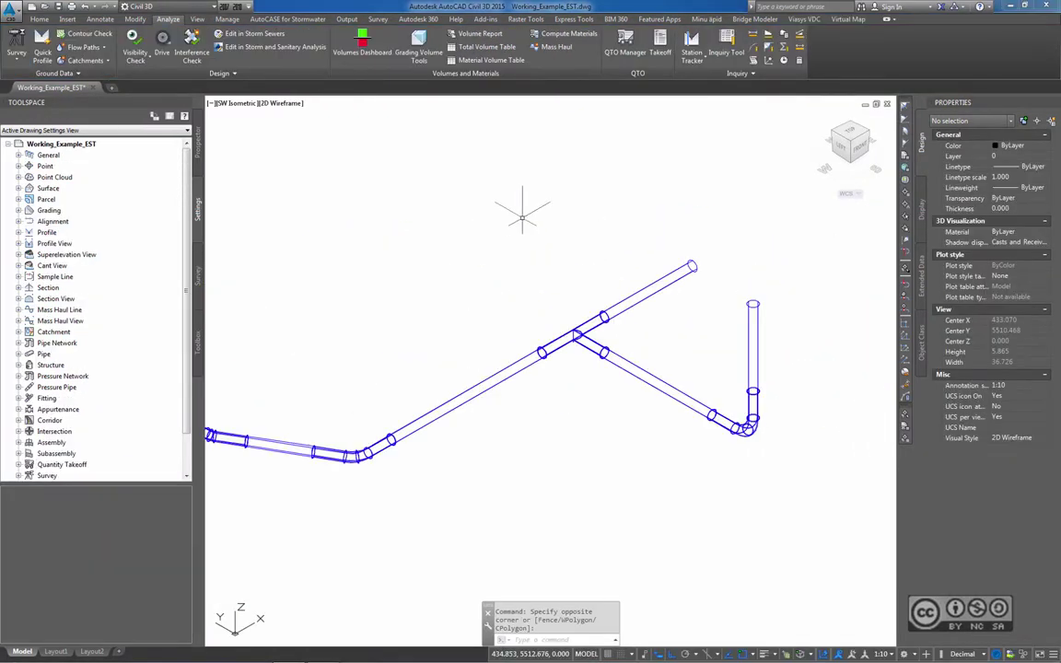
mouse_move(580, 210)
middle_mouse_down()
mouse_move(439, 280)
mouse_move(684, 282)
mouse_move(296, 481)
mouse_move(474, 372)
middle_mouse_up()
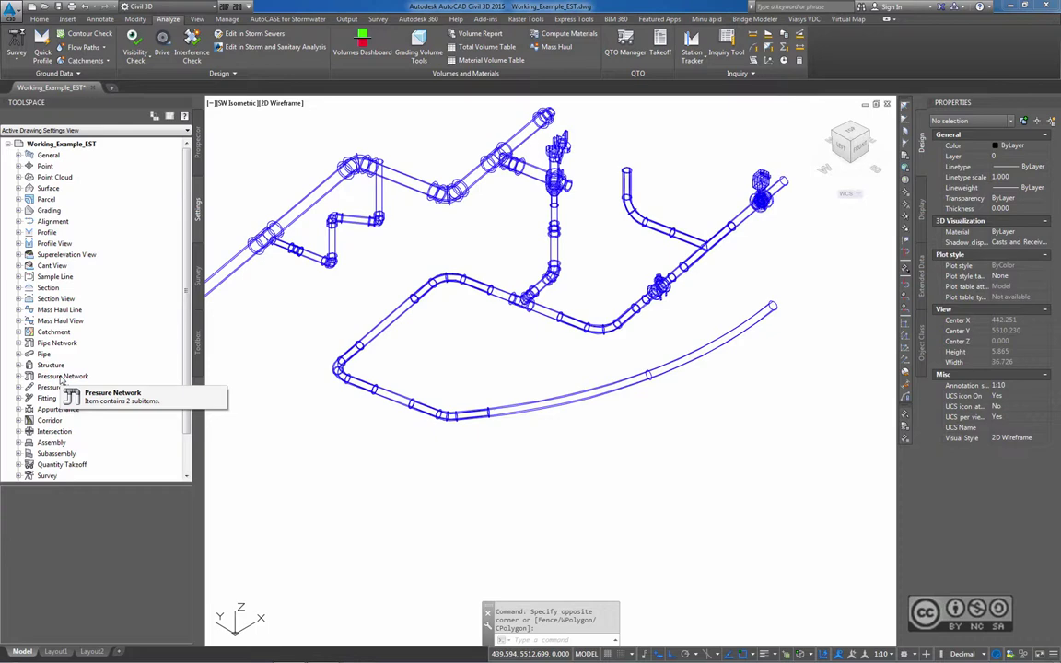
scroll(540, 361, "up", 2)
scroll(374, 426, "up", 2)
scroll(527, 290, "up", 3)
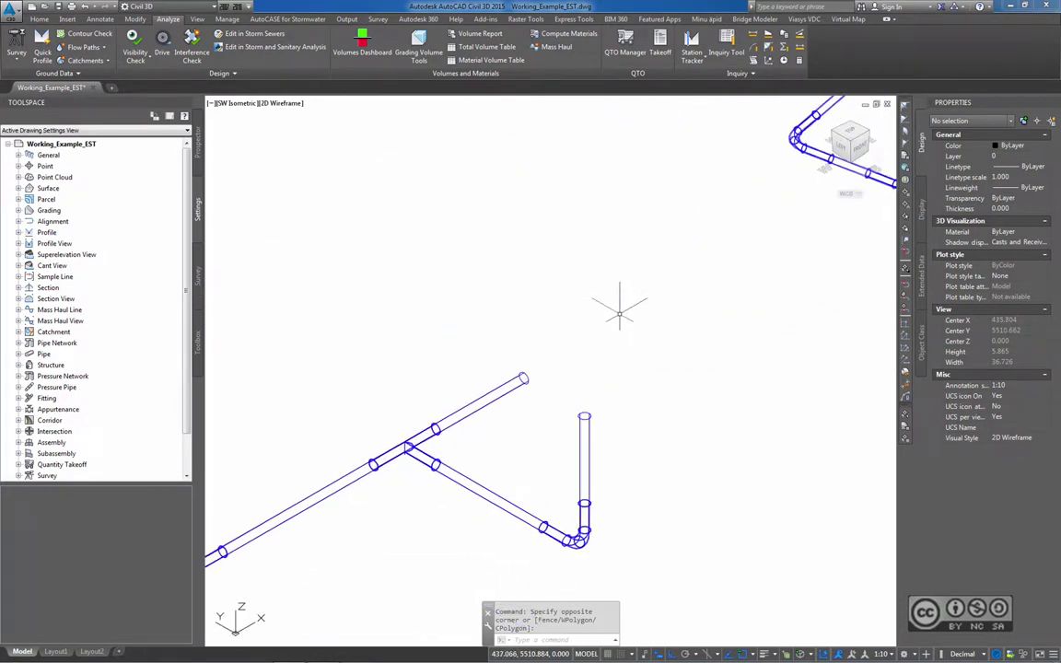
middle_click_drag(618, 303, 599, 321)
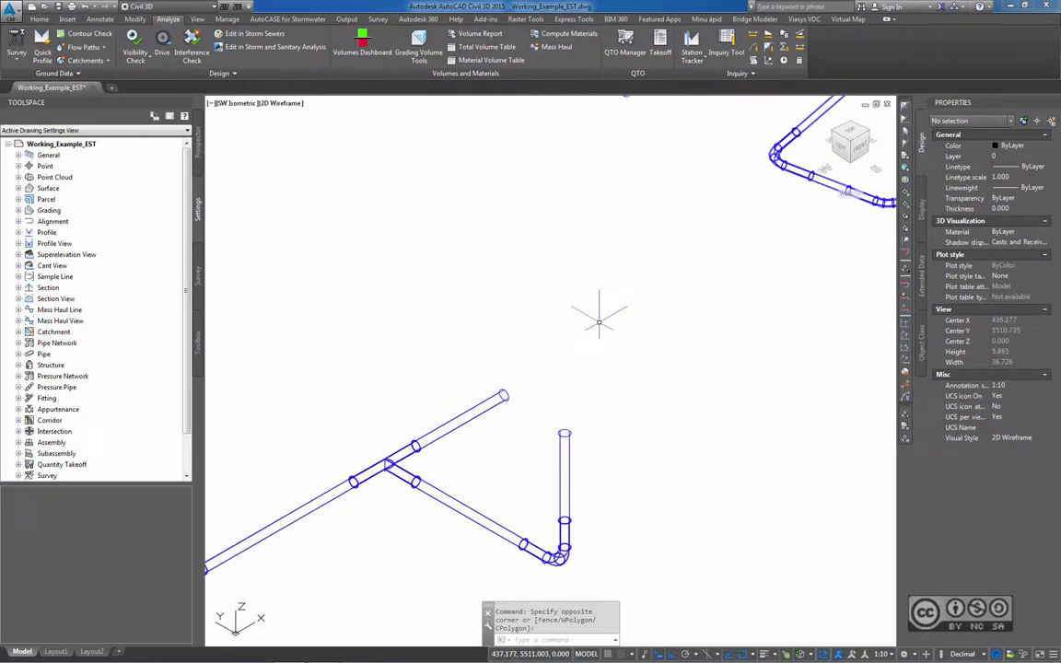
middle_click_drag(532, 319, 499, 321)
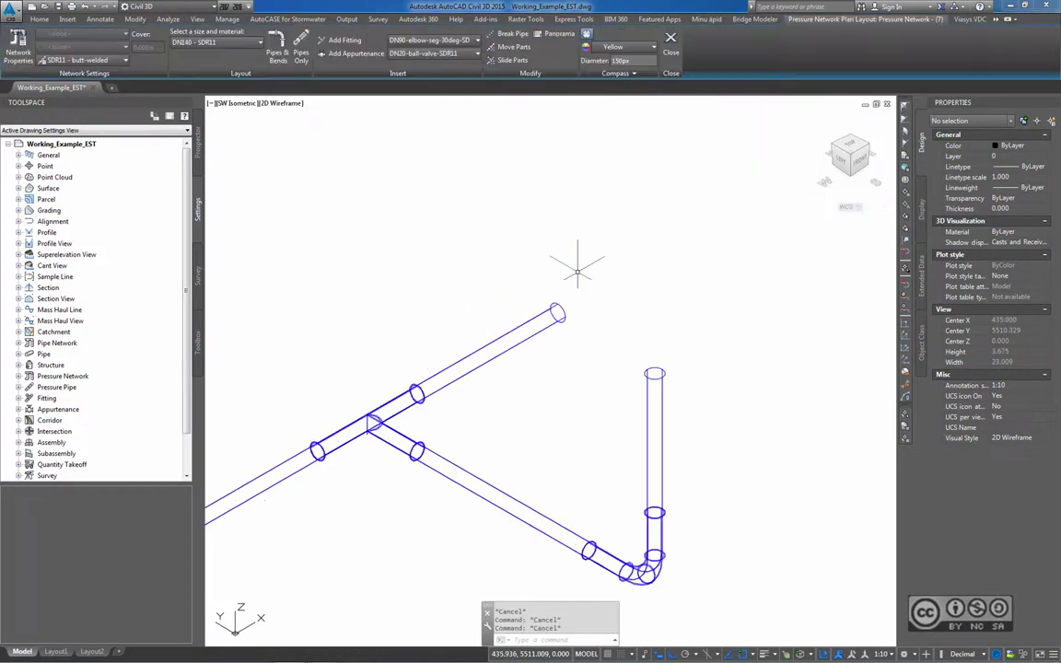
- Delete the short pipe after the tee and draw a longer curved pipe from the tee's open end
left_click(499, 336)
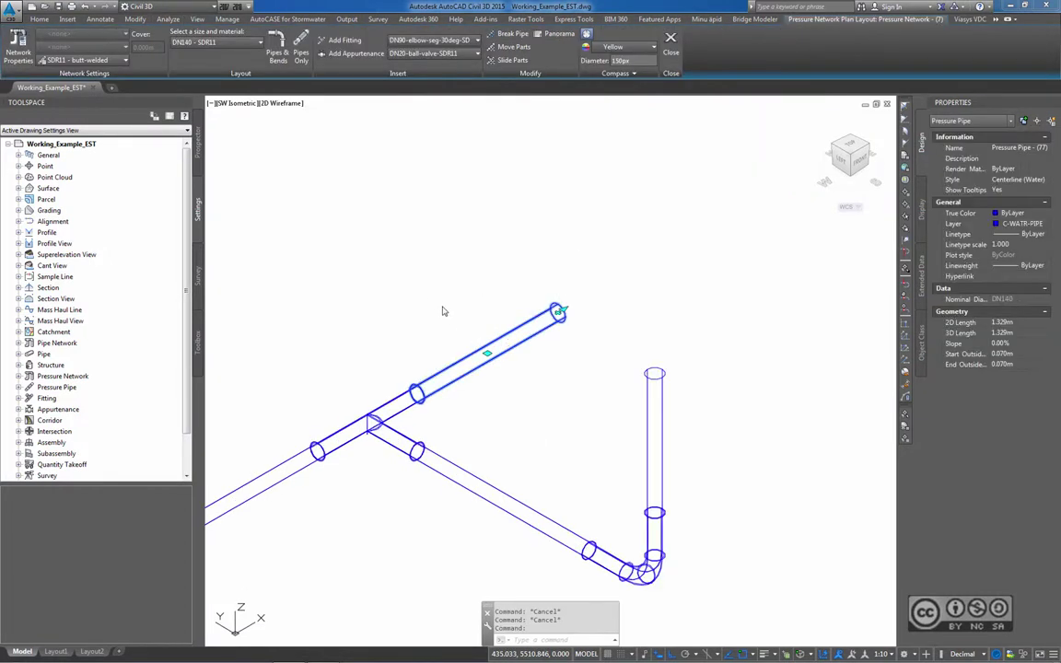
key("Delete")
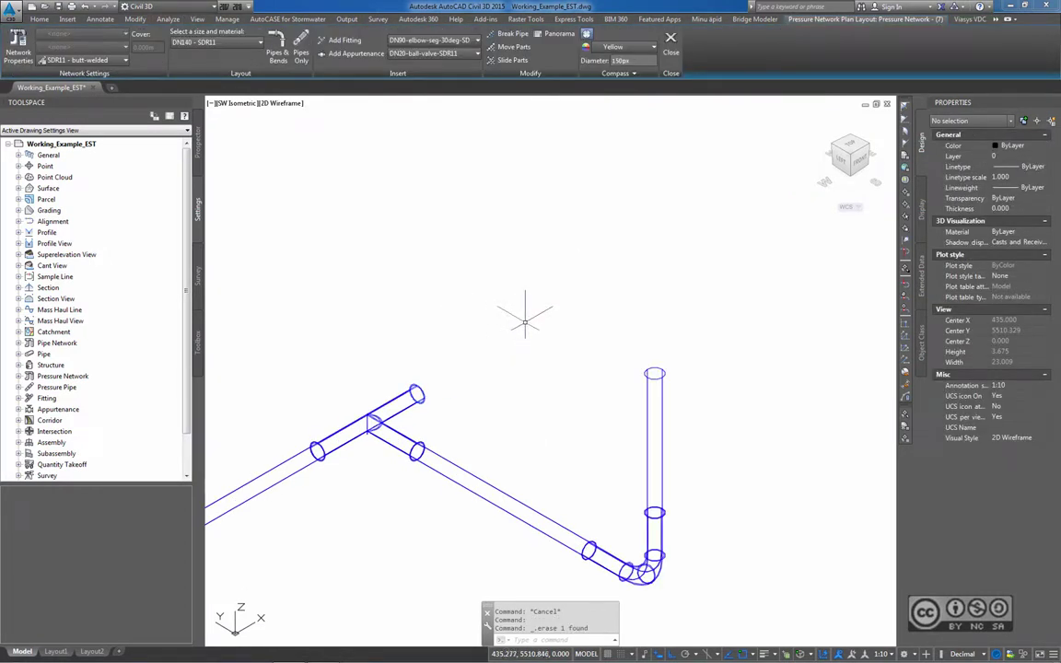
left_click(412, 387)
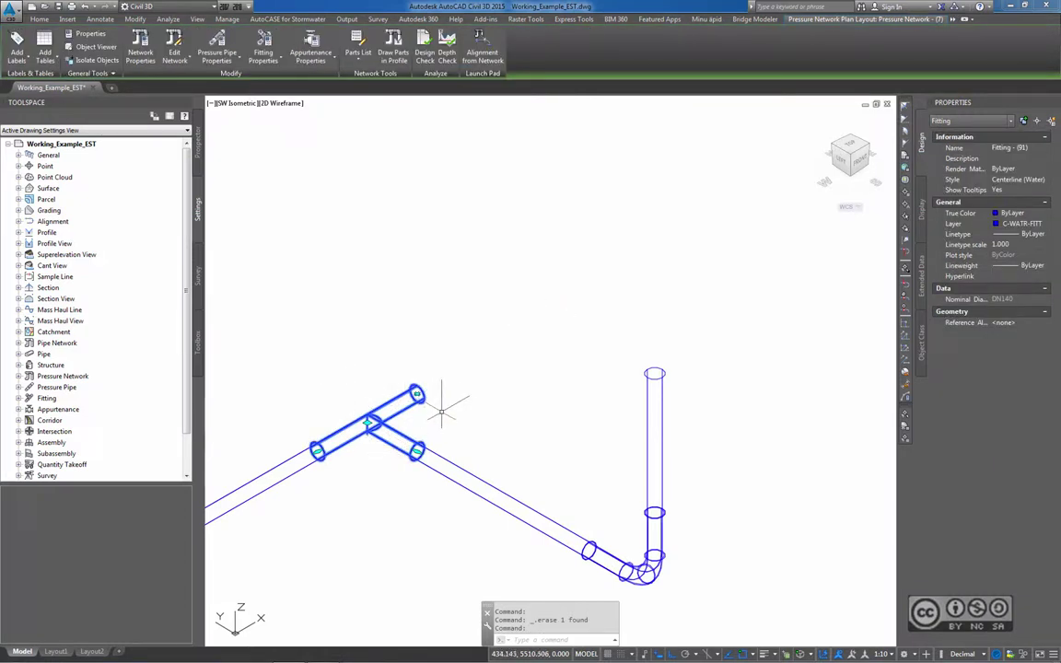
left_click(420, 395)
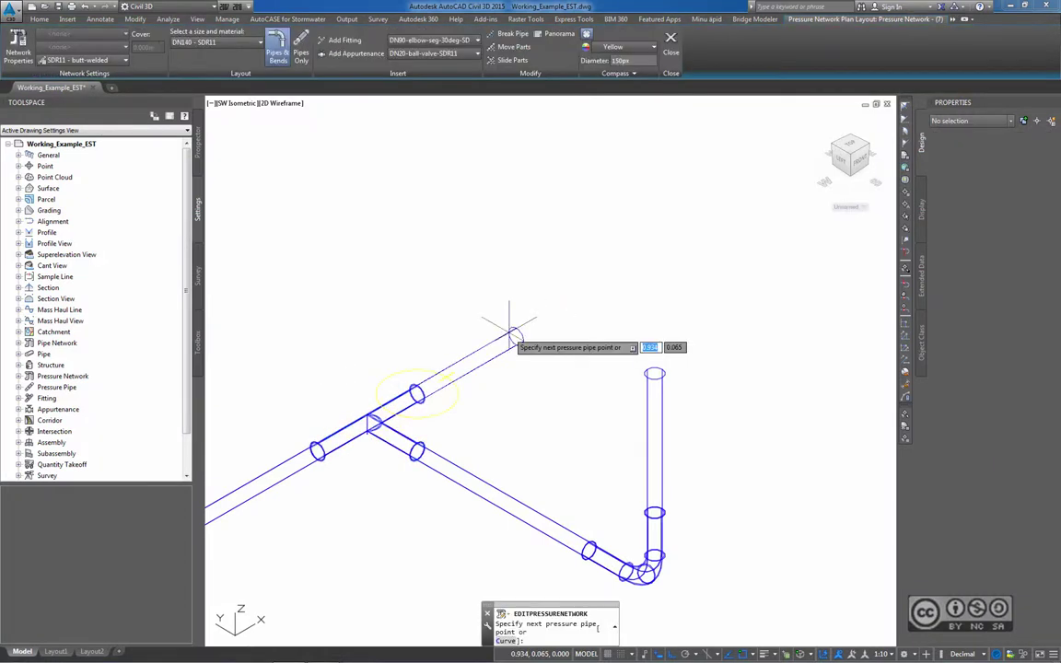
middle_click_drag(654, 244, 582, 246)
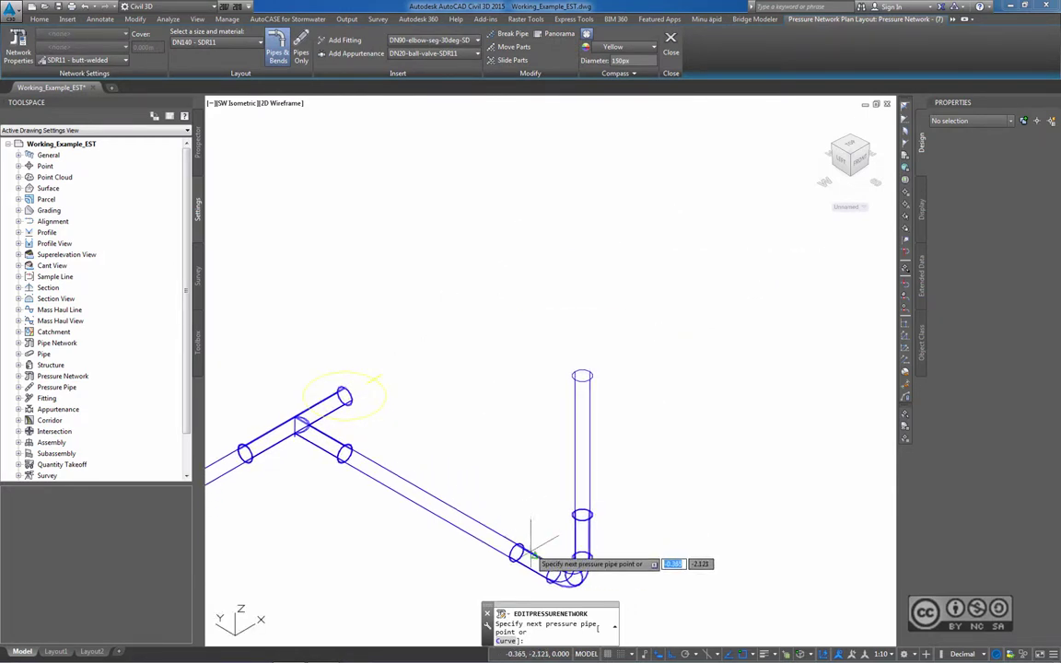
left_click(505, 641)
middle_click_drag(669, 237, 618, 237)
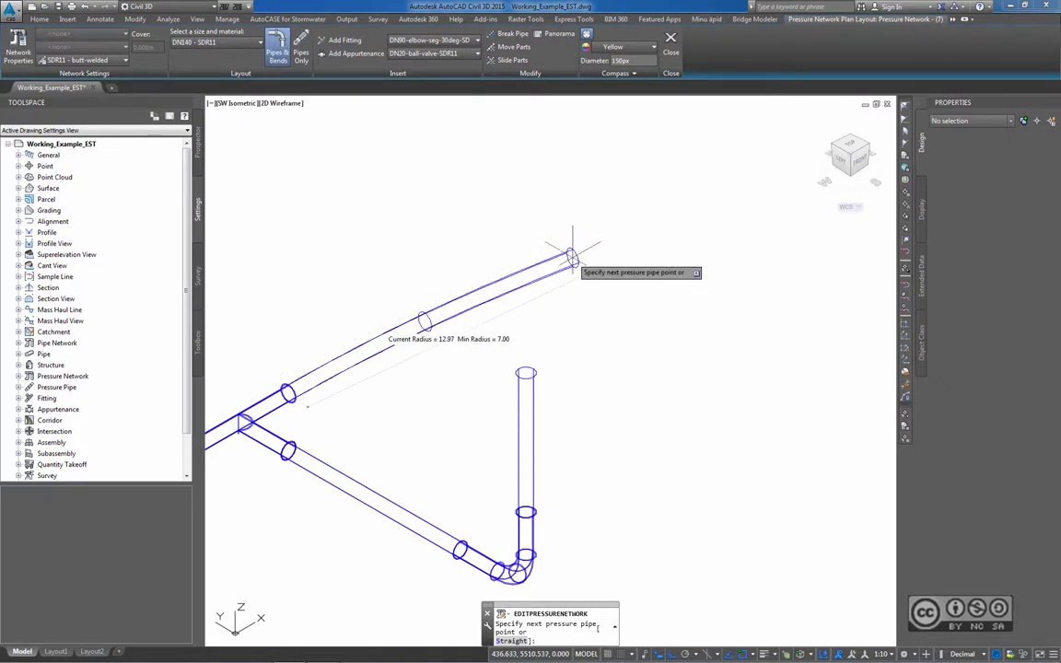
left_click(627, 264)
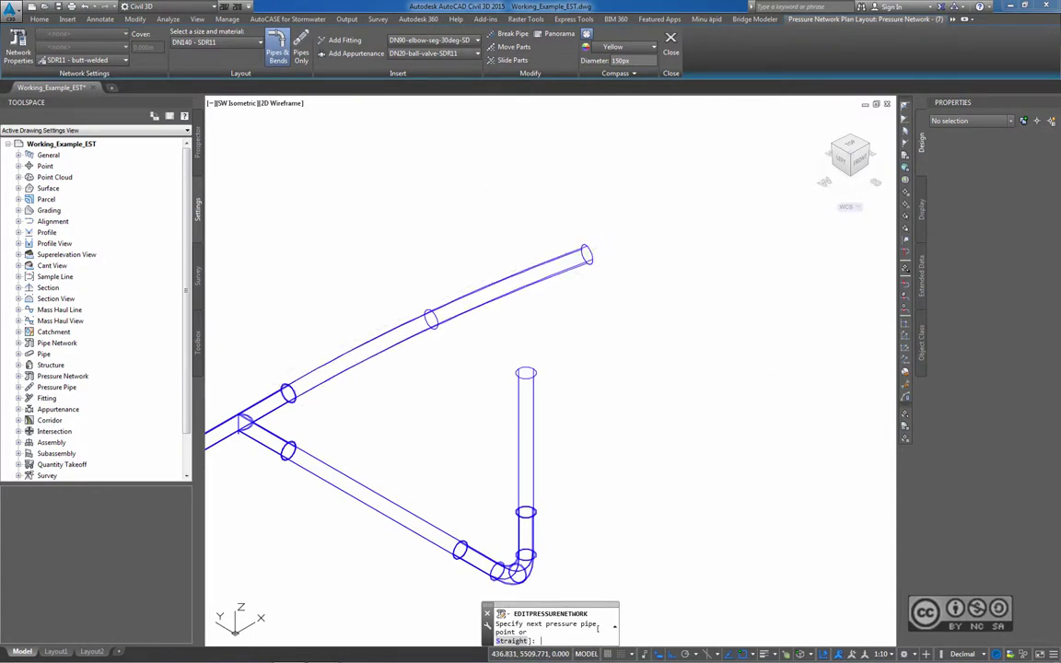
key("Return")
mouse_move(429, 256)
middle_mouse_down()
mouse_move(486, 266)
mouse_move(520, 249)
middle_mouse_up()
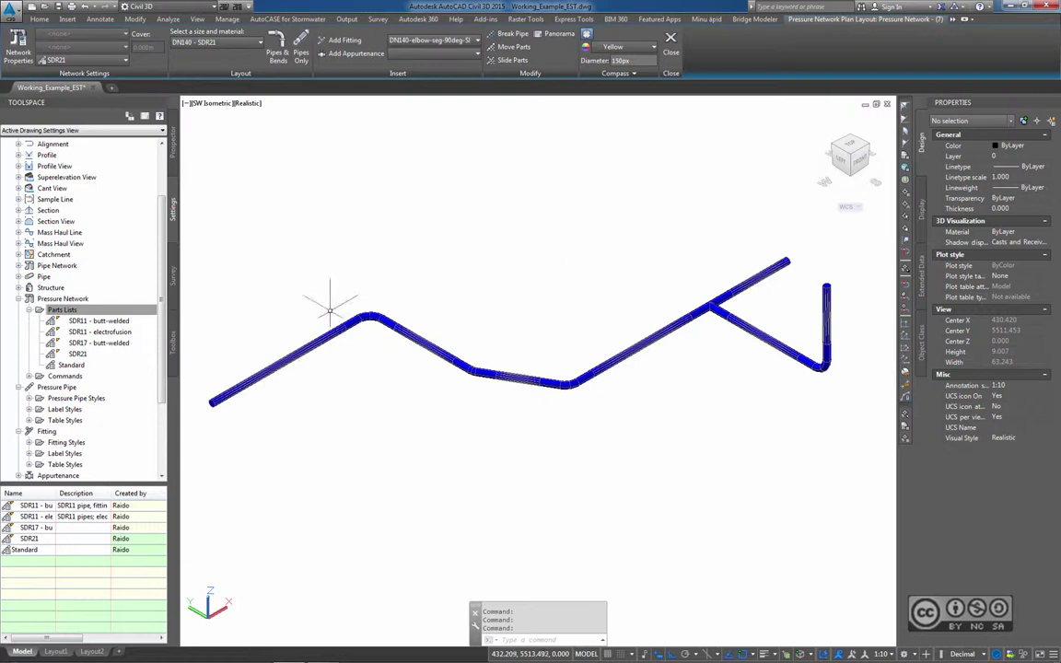
- In Top view, draw a straight DN200 - SDR21 pipe above the bent DN140 run
left_click(92, 309)
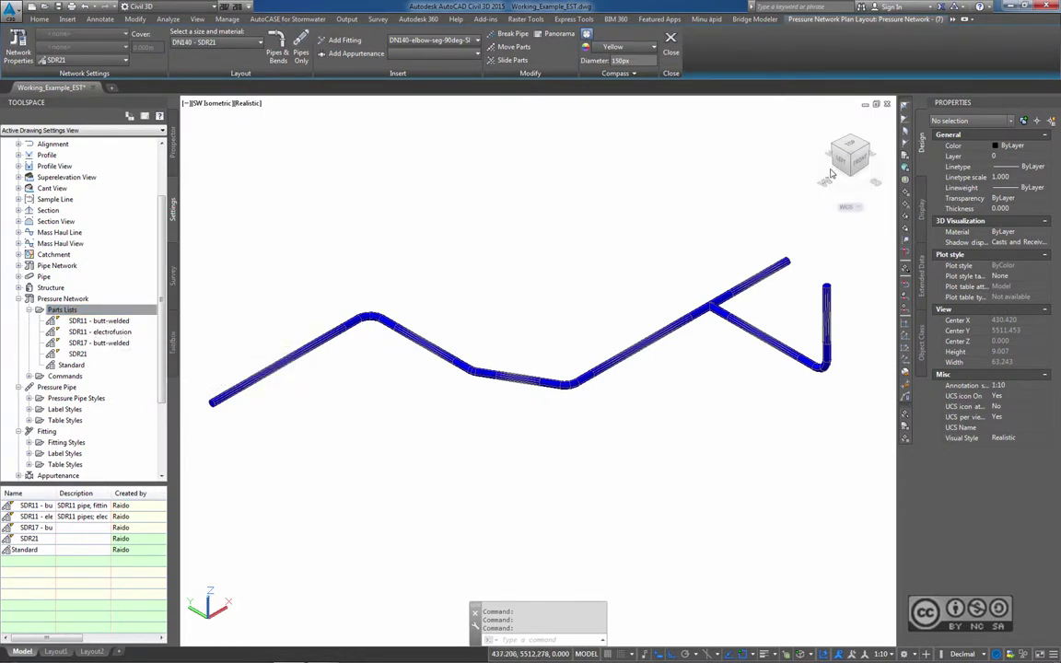
left_click(846, 147)
scroll(274, 257, "up", 3)
scroll(274, 257, "up", 5)
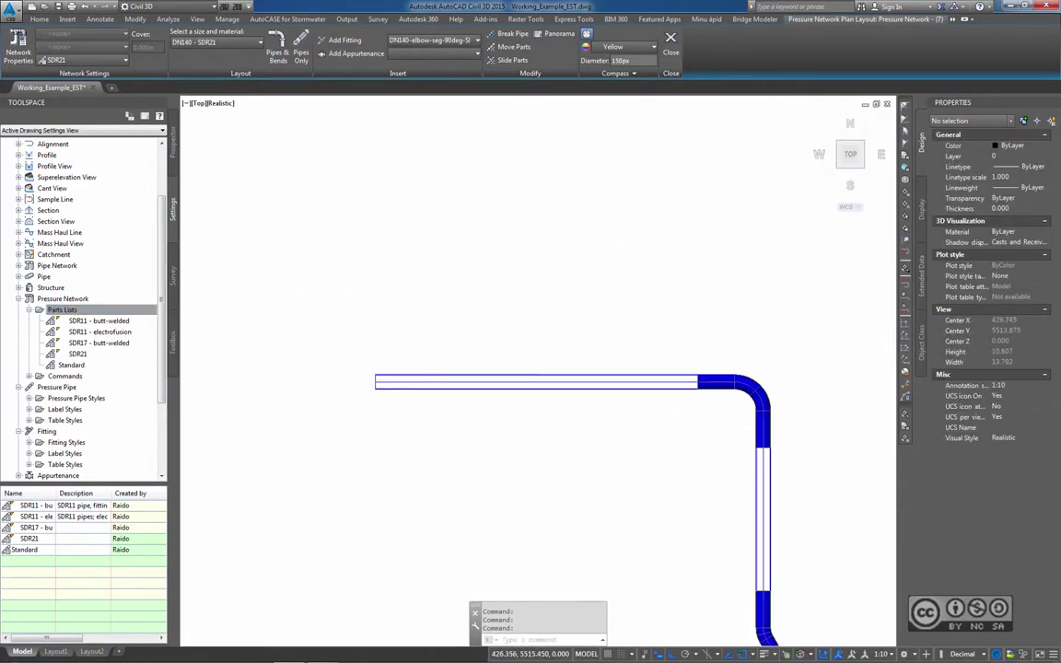
left_click(217, 42)
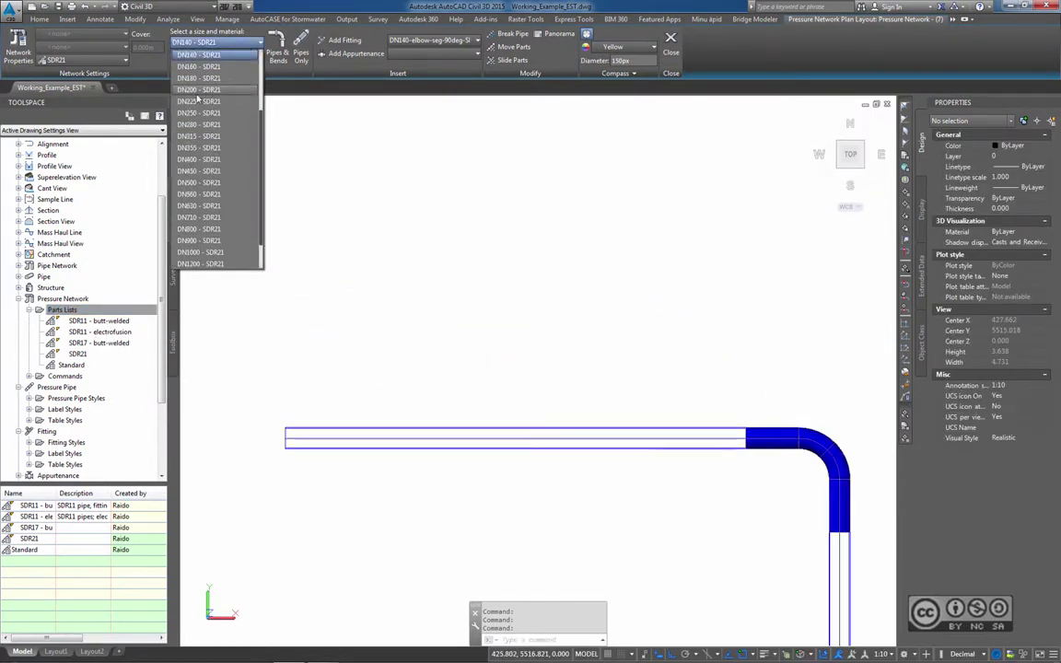
left_click(198, 91)
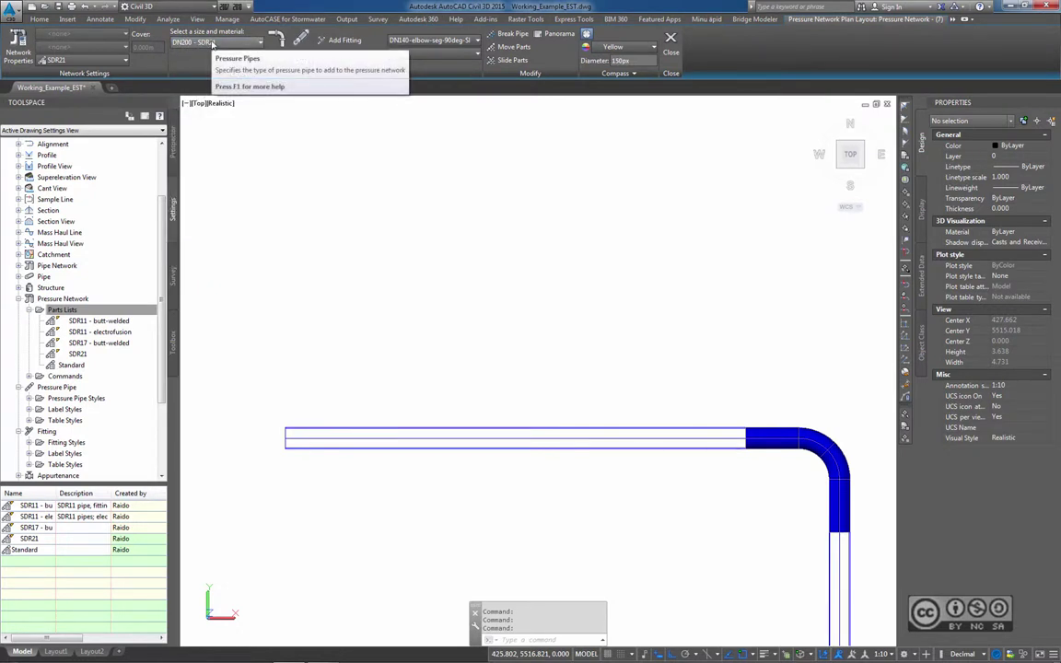
left_click(301, 46)
left_click(297, 262)
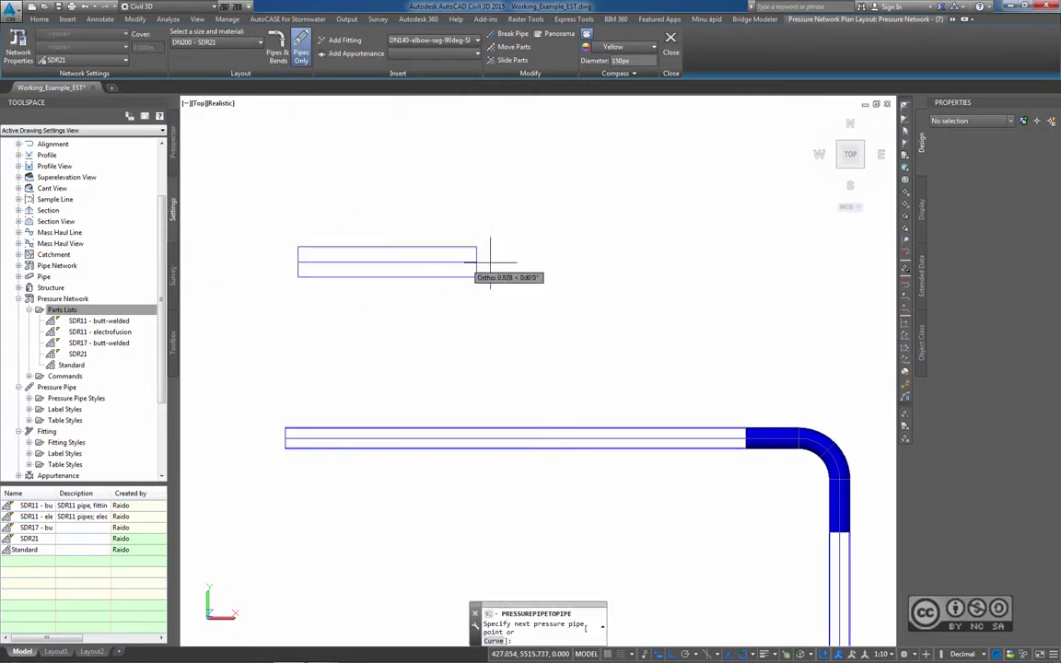
left_click(652, 262)
- Draw a parallel DN200 - SDR11 pipe from the SDR11 - butt-welded parts list just below
key("Return")
left_click(72, 59)
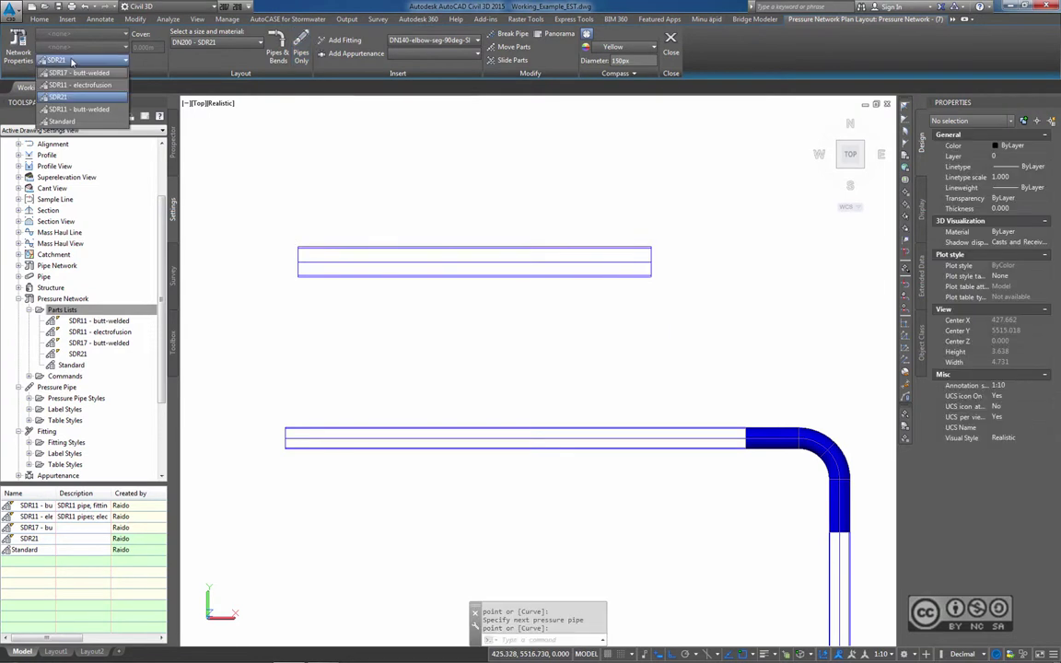
left_click(70, 108)
left_click(213, 42)
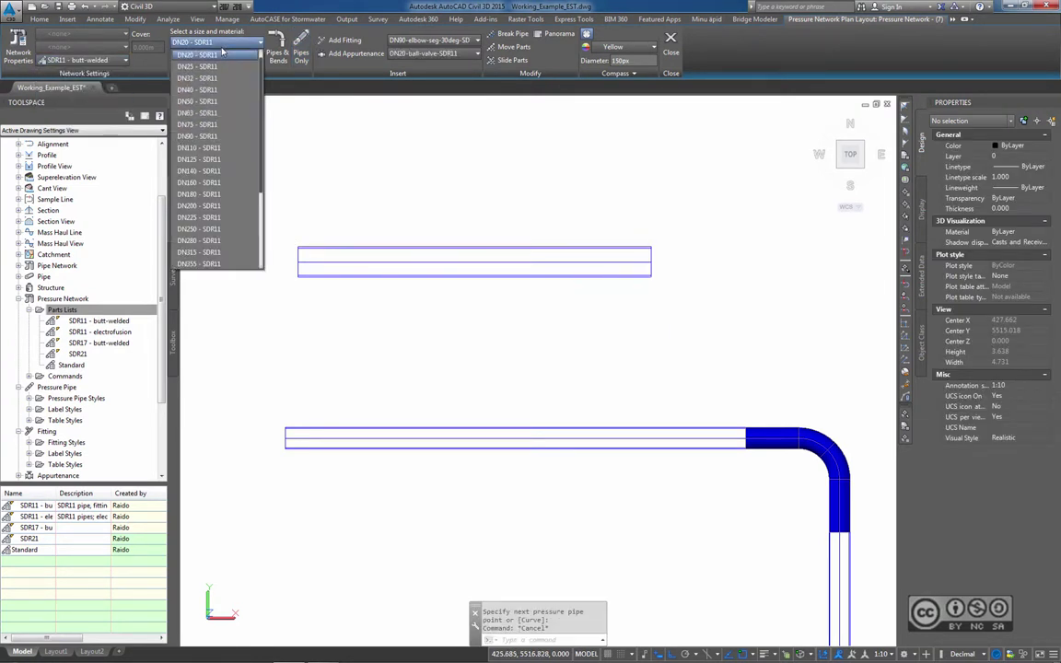
left_click(200, 215)
left_click(302, 48)
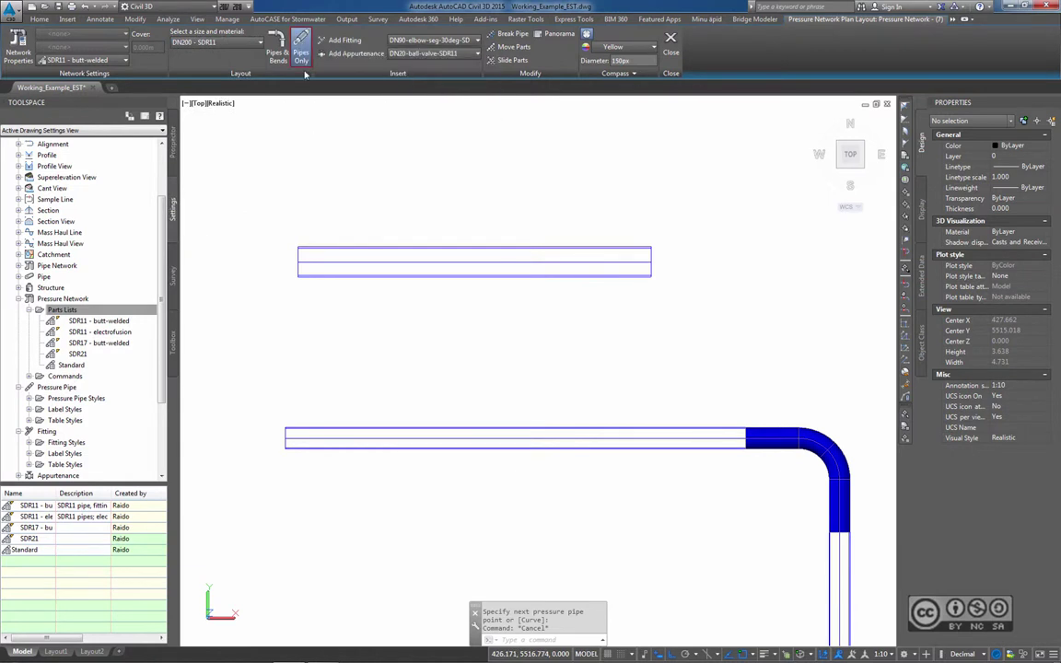
left_click(299, 310)
left_click(652, 309)
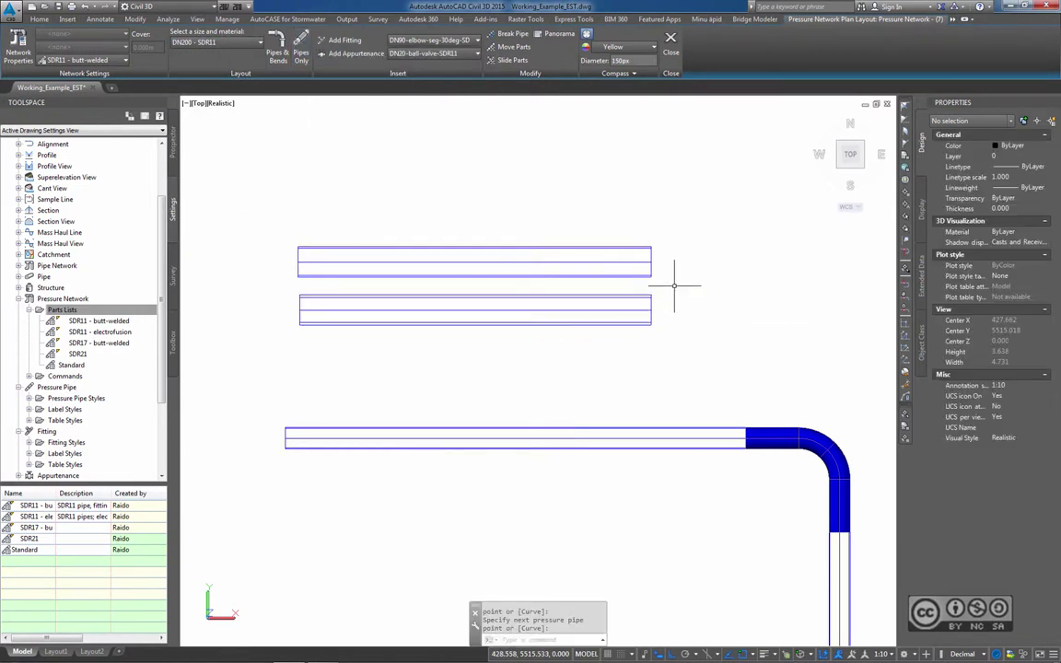
- End the pipe command, bring all three pipes into view, and close layout editing
scroll(674, 286, "up", 5)
key("Escape")
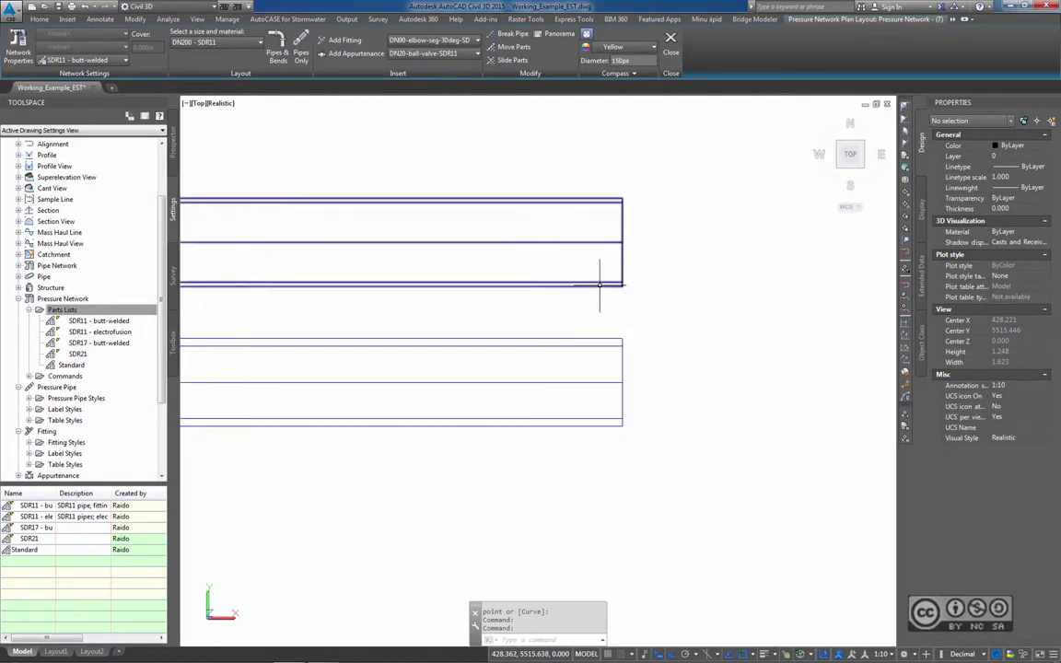
scroll(600, 284, "down", 4)
middle_click_drag(489, 267, 553, 313)
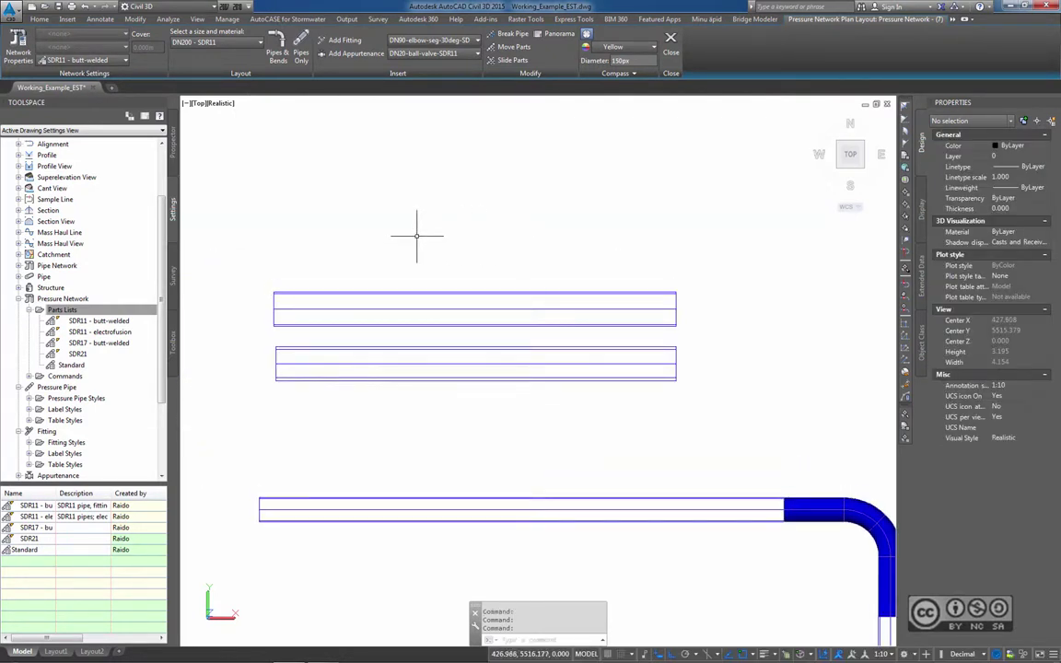
left_click(671, 43)
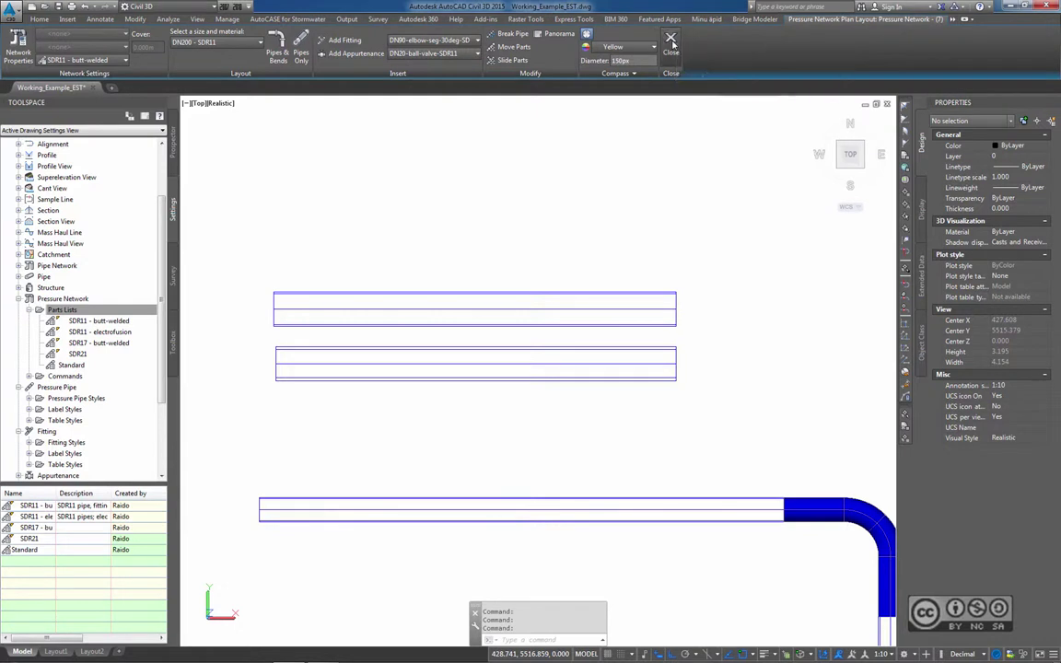
left_click(450, 293)
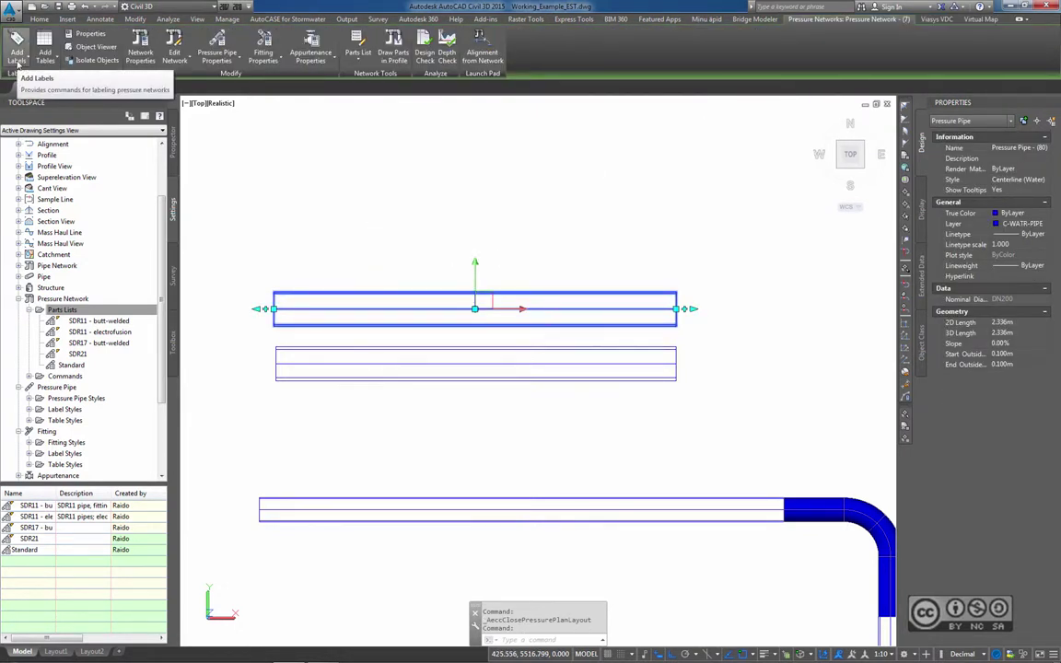
- Add a plan label to the upper DN200 pipe and move it above the pipe on a leader
left_click(16, 51)
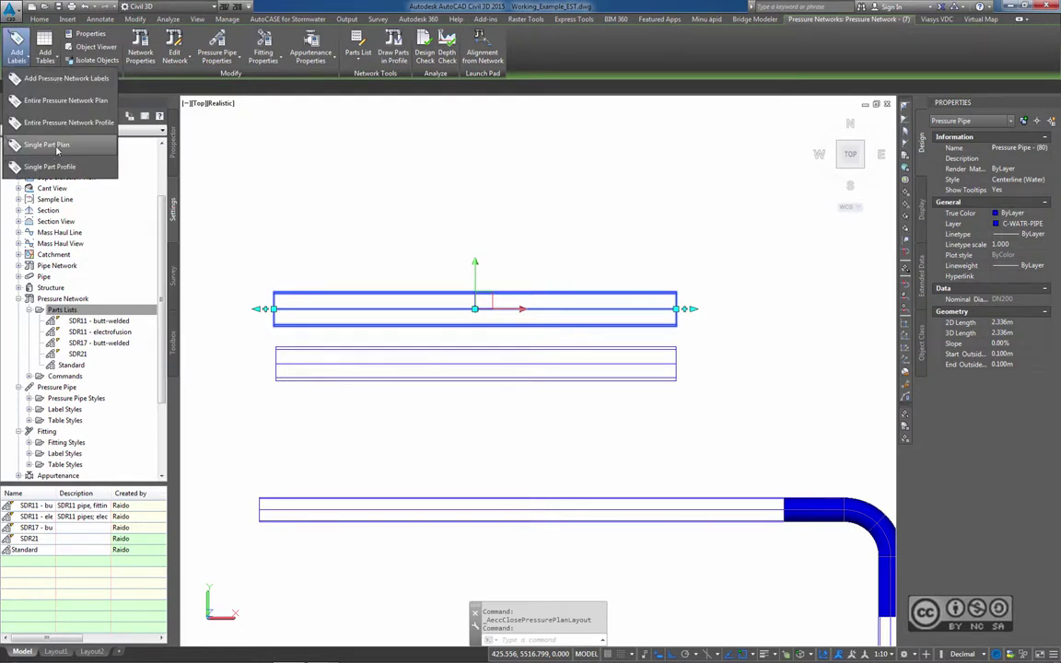
key("Escape")
left_click(505, 296)
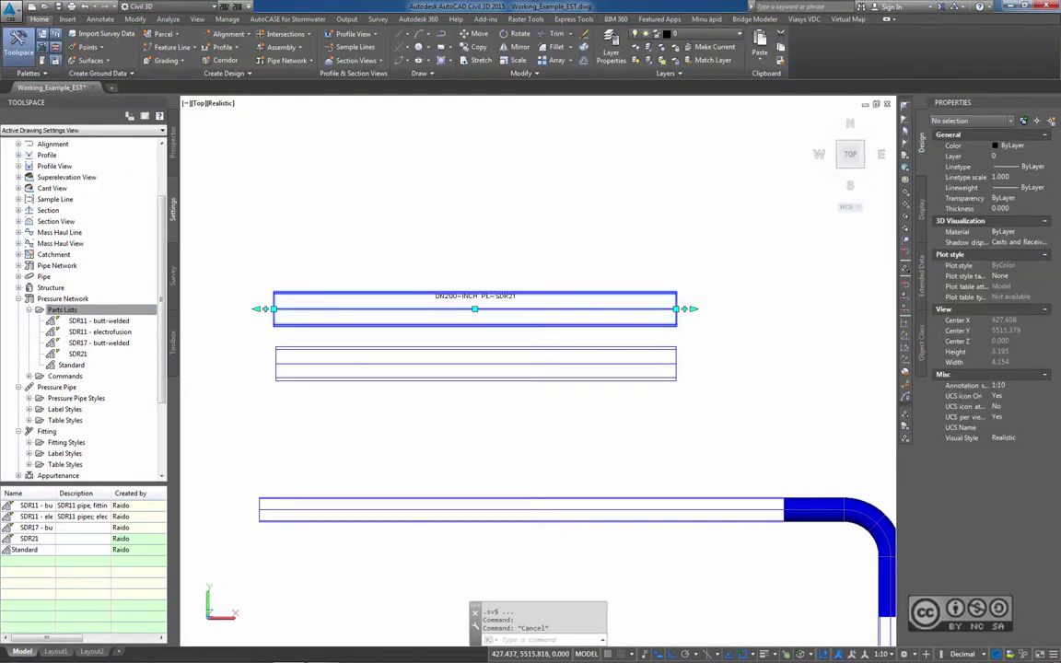
key("Escape")
key("Escape")
left_click(505, 296)
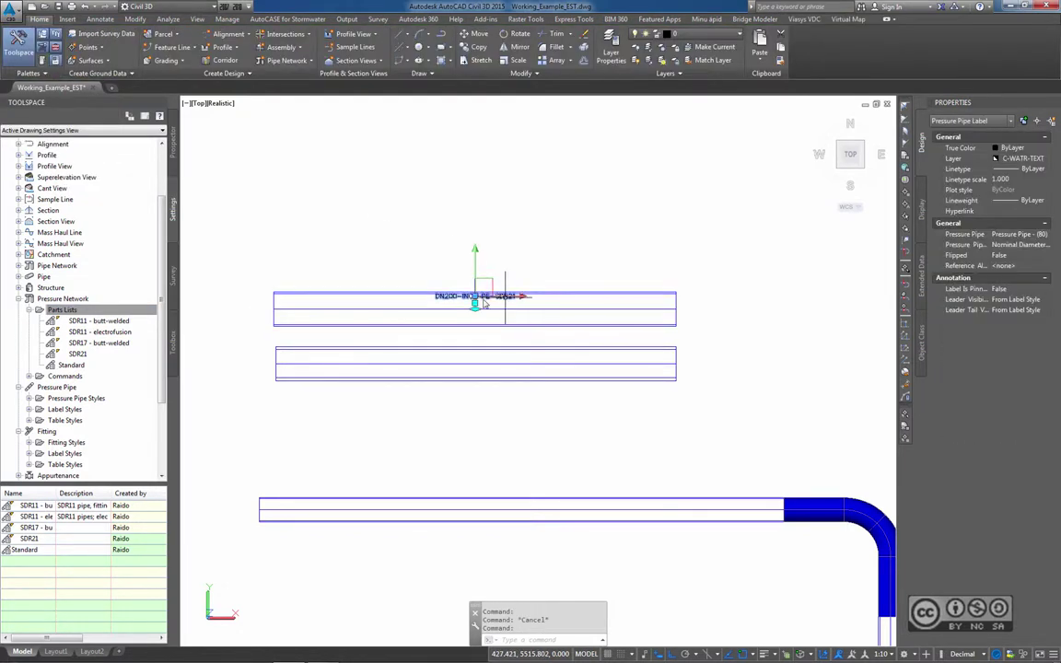
left_click(475, 304)
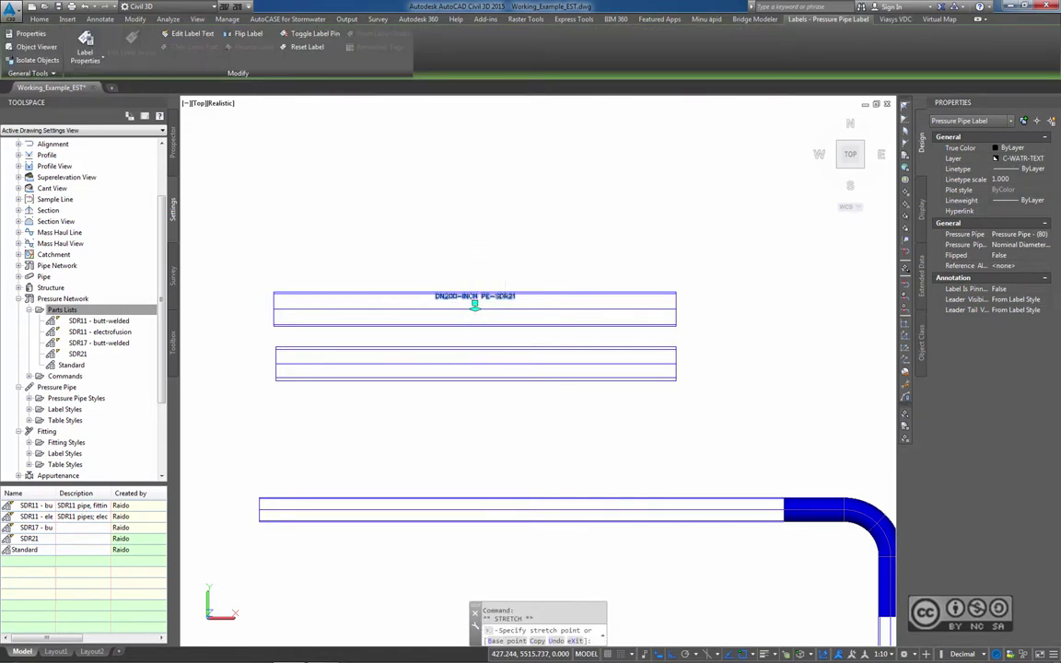
left_click(528, 227)
key("Escape")
key("Escape")
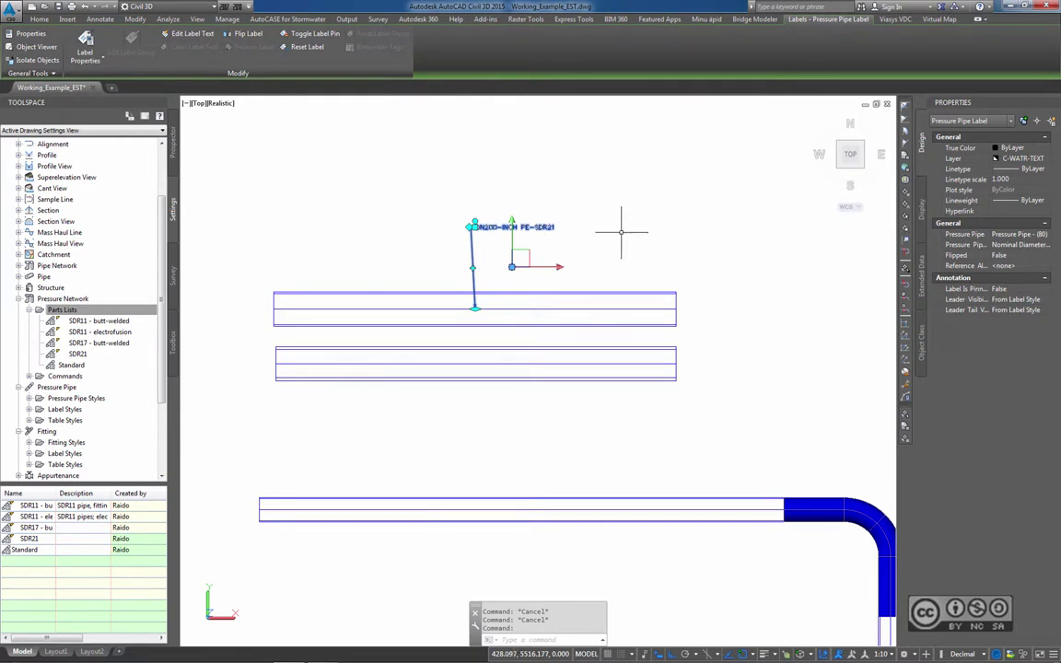
- Change the label style to Pipe Wall so it reads 'Pipe Wall: 9.6 mm'
left_click(1018, 245)
left_click(1044, 246)
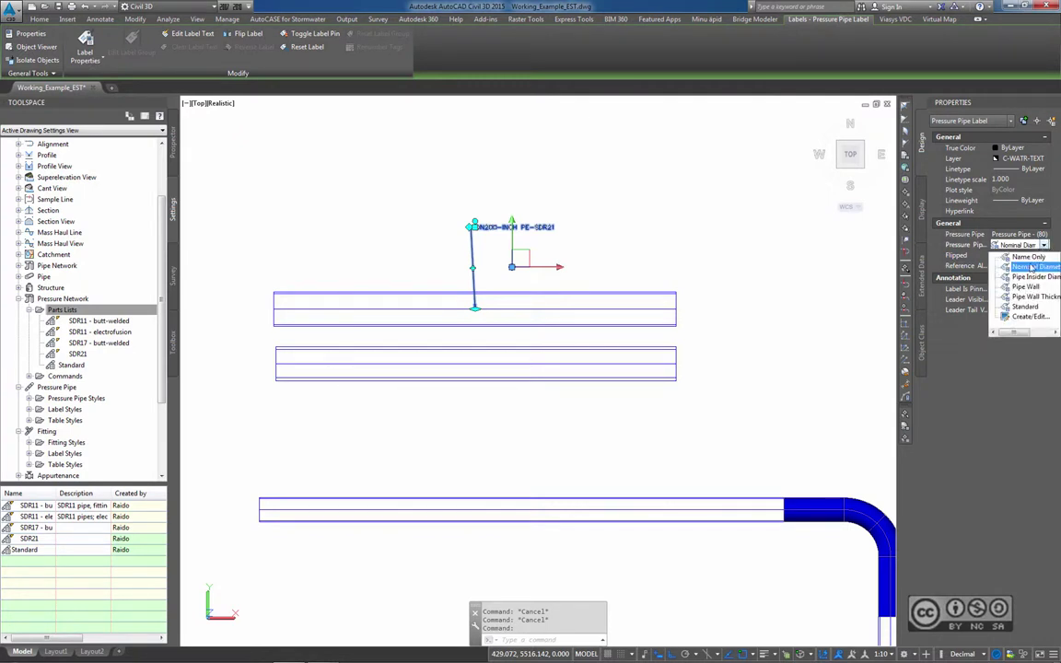
left_click(1011, 288)
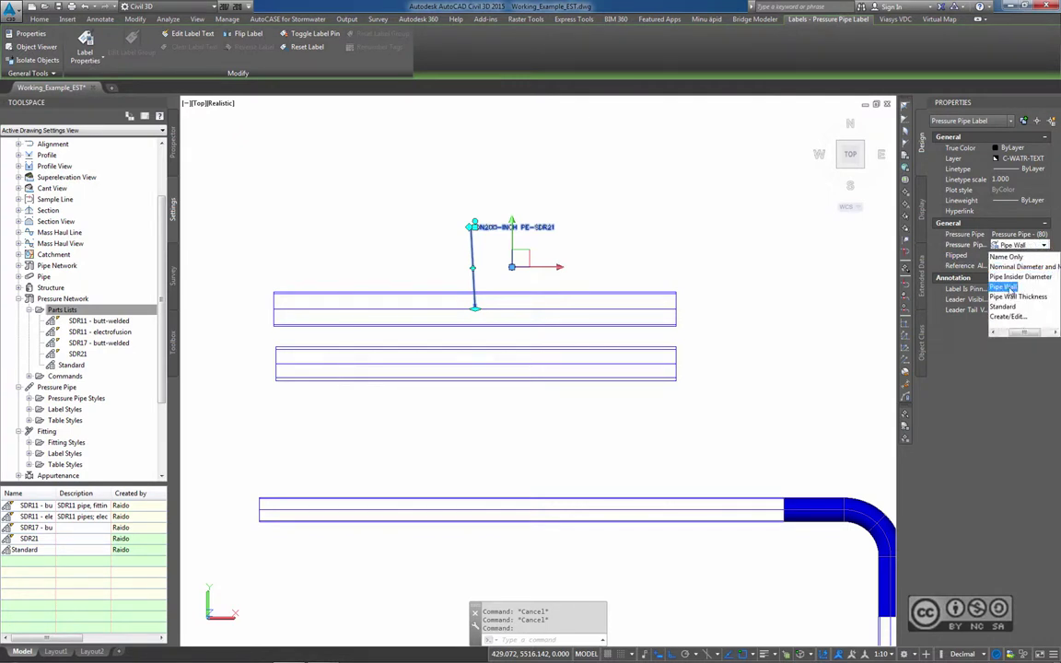
left_click(1004, 288)
key("Escape")
scroll(515, 331, "up", 2)
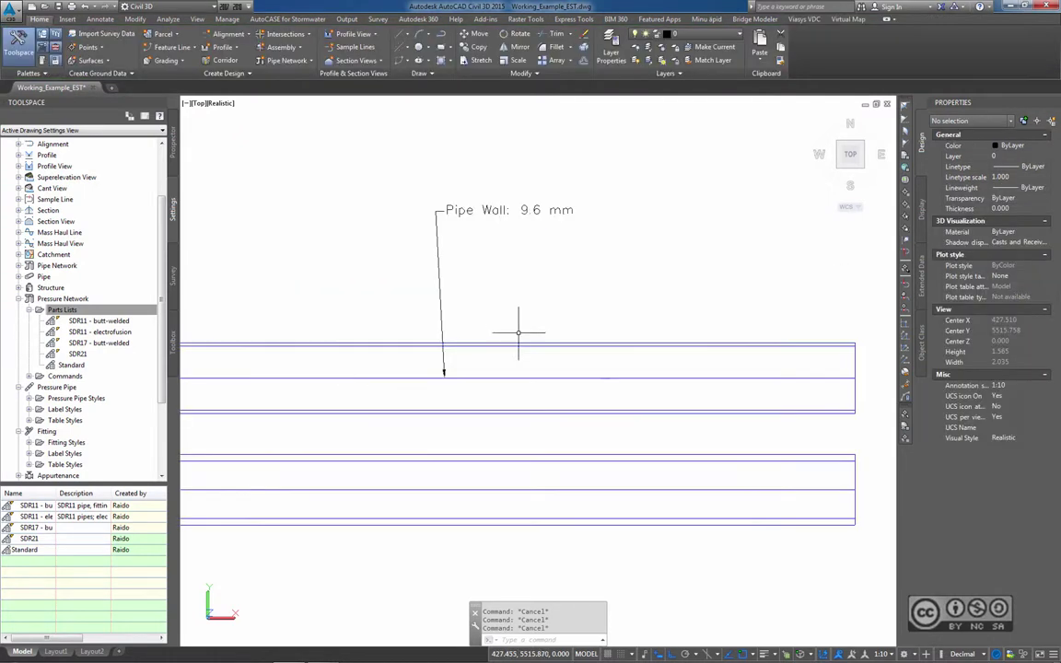
scroll(540, 327, "down", 1)
scroll(478, 273, "down", 1)
scroll(580, 257, "down", 1)
middle_click_drag(579, 257, 552, 192)
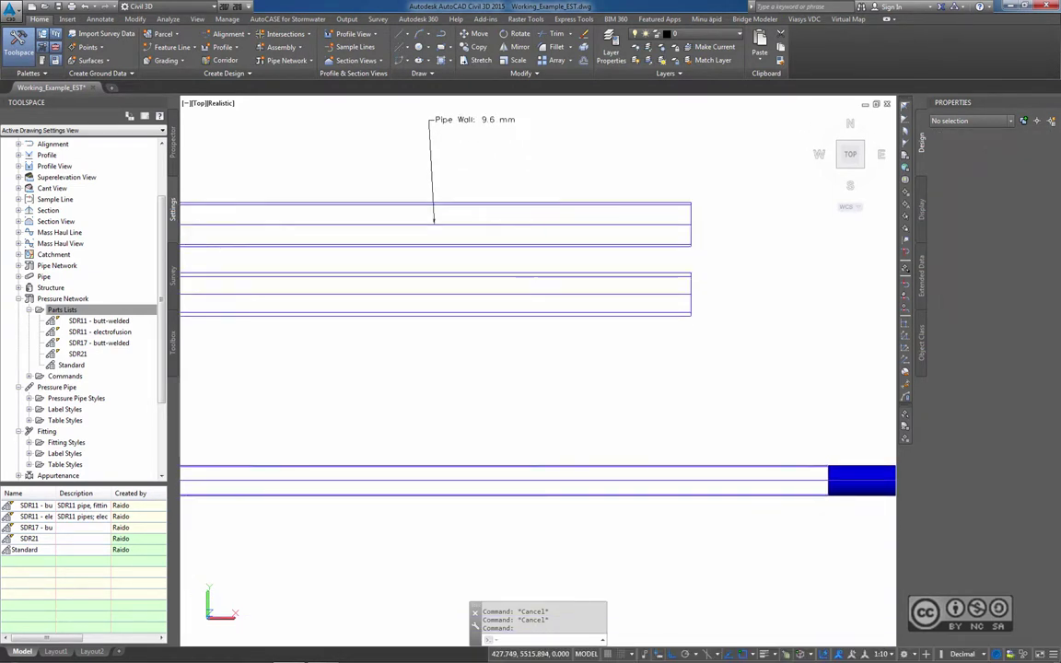
- Add a single-part plan label to the lower pipe and give it the Pipe Wall style
left_click(410, 278)
left_click(427, 278)
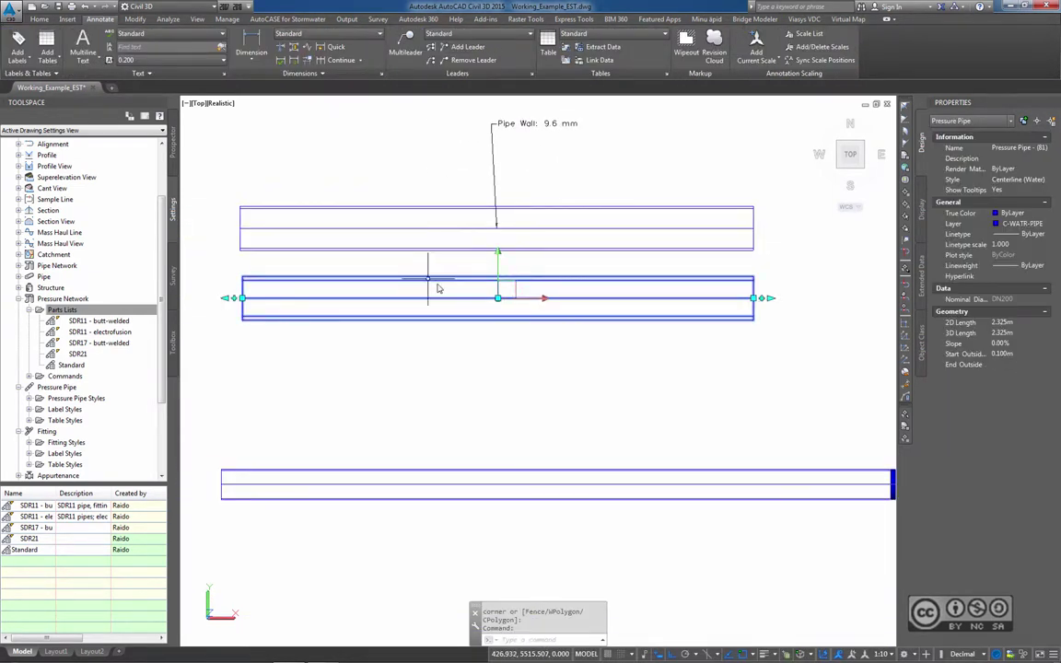
left_click(19, 57)
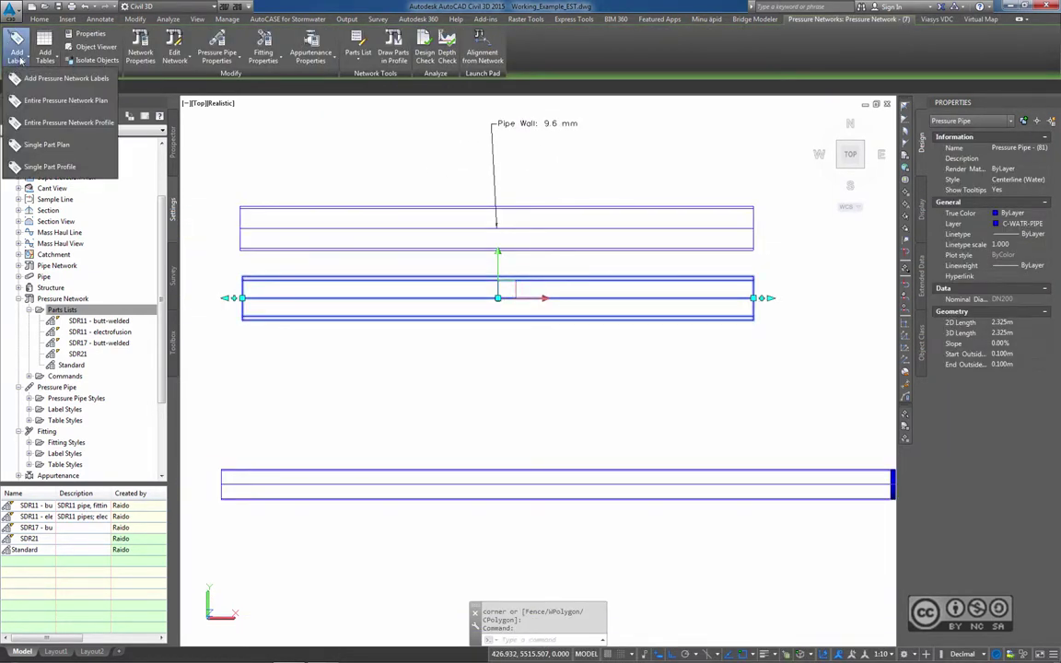
left_click(46, 145)
key("Escape")
left_click(514, 281)
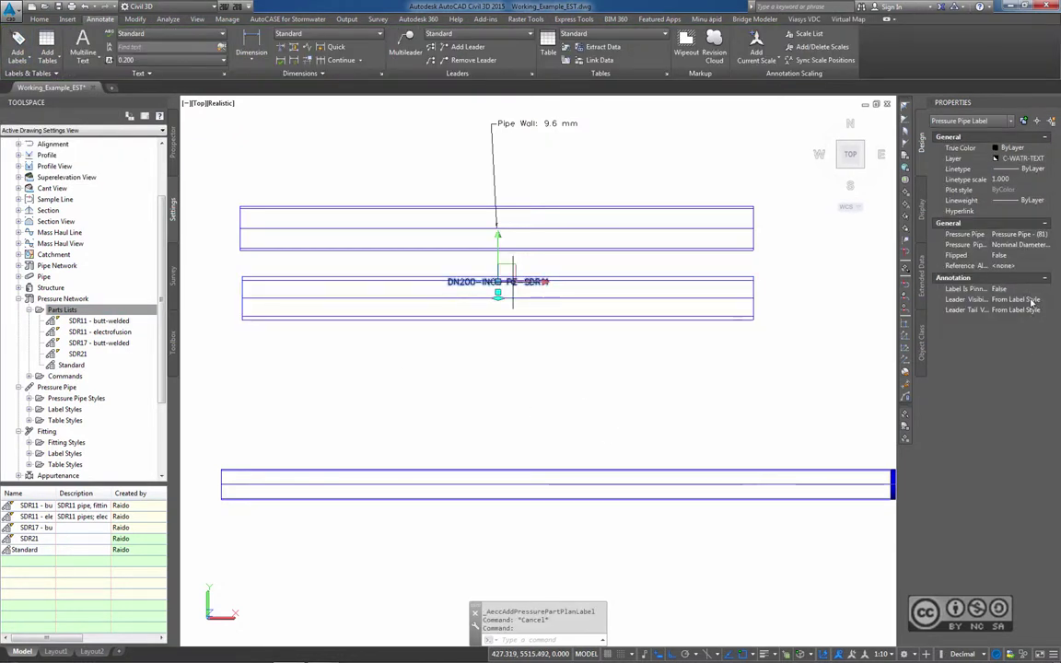
left_click(1022, 245)
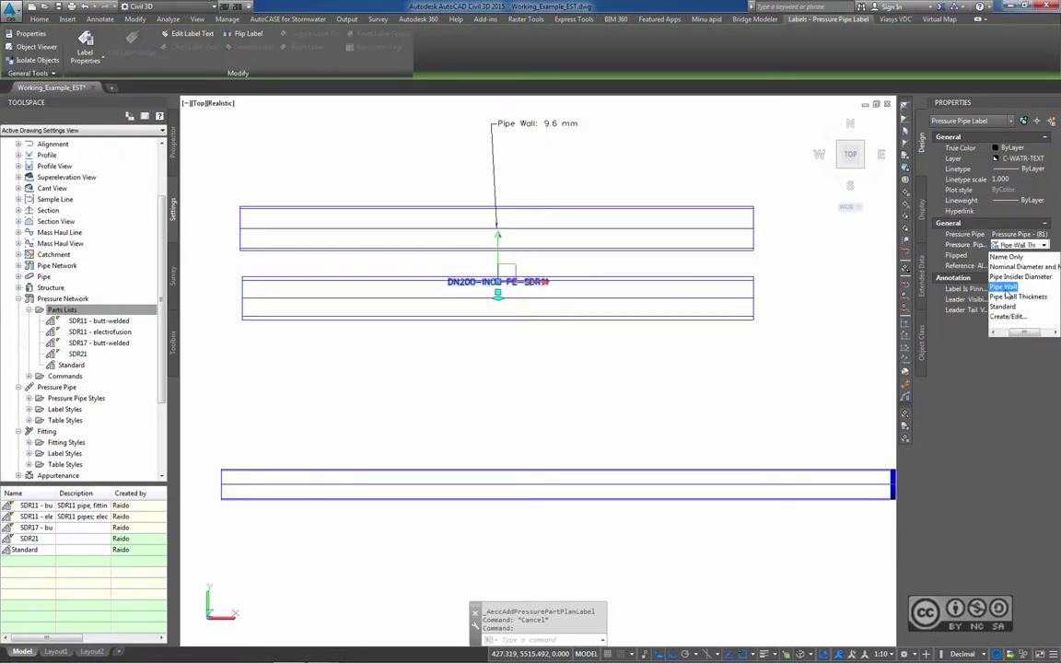
left_click(1023, 287)
key("Escape")
- Move the 'Pipe Wall: 18.2 mm' label below the lower pipe
left_click(504, 289)
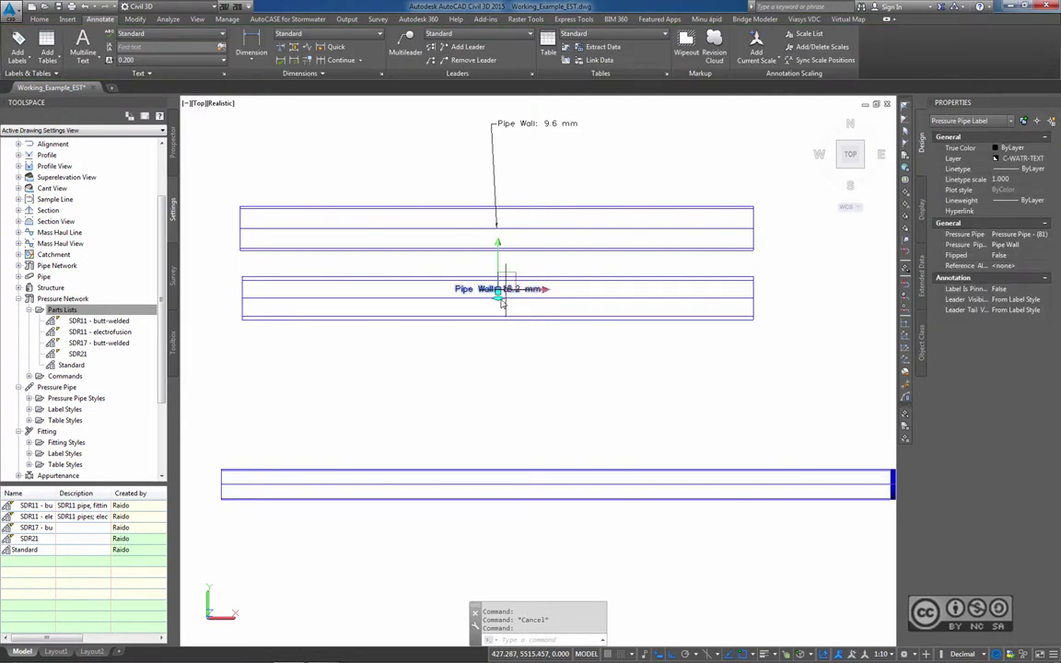
left_click(497, 289)
left_click(541, 377)
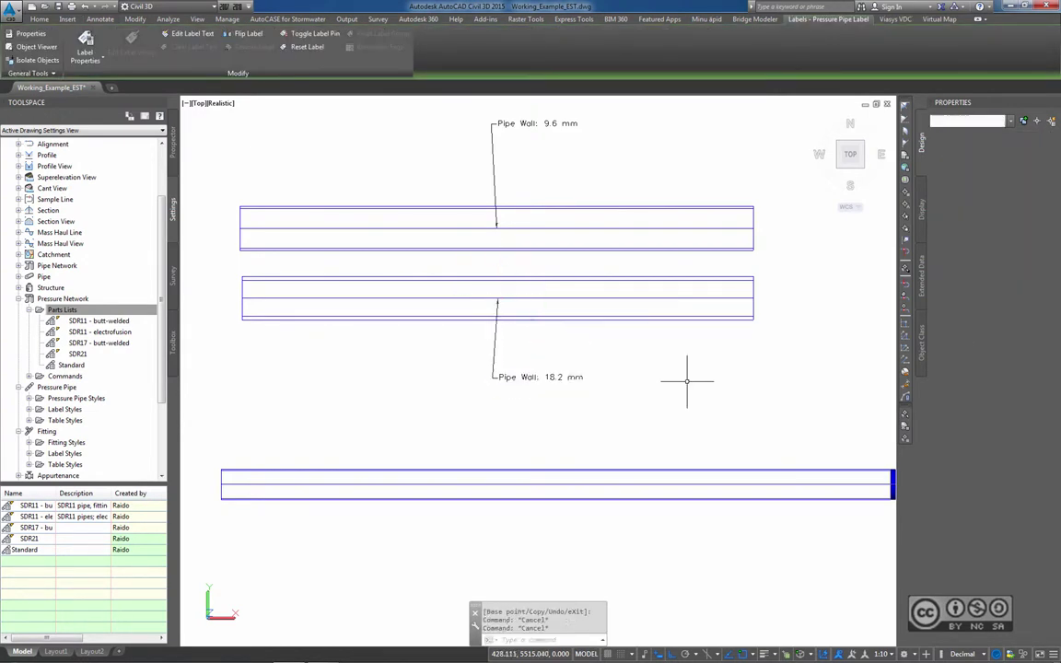
key("Escape")
key("Escape")
scroll(668, 402, "up", 1)
scroll(664, 390, "up", 1)
scroll(664, 389, "down", 1)
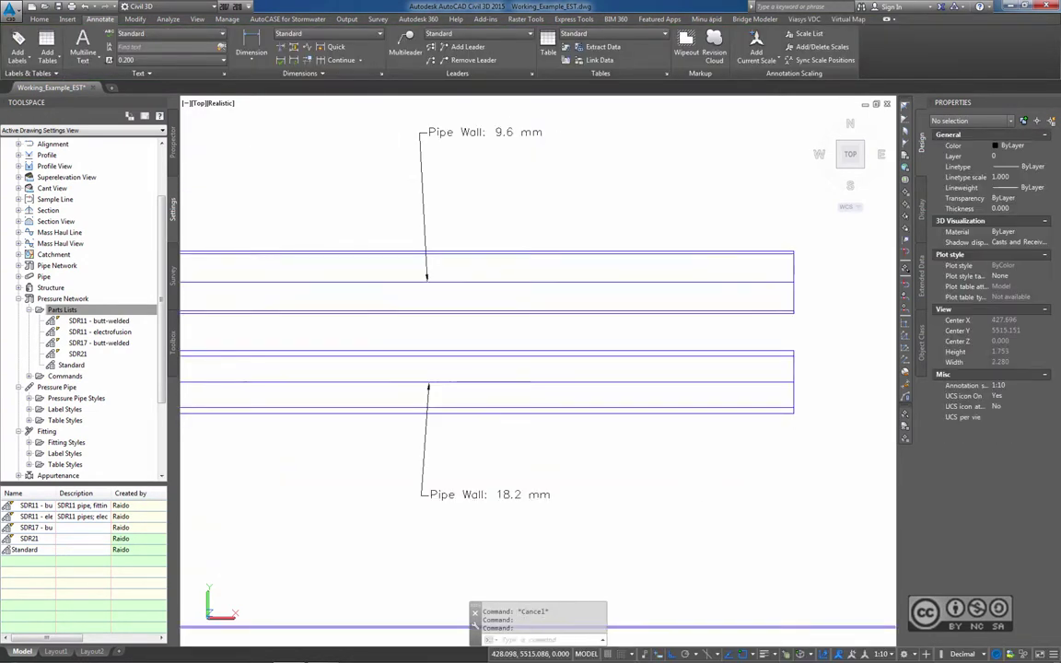
scroll(663, 390, "down", 3)
mouse_move(674, 467)
middle_mouse_down()
mouse_move(502, 327)
mouse_move(485, 259)
mouse_move(433, 244)
middle_mouse_up()
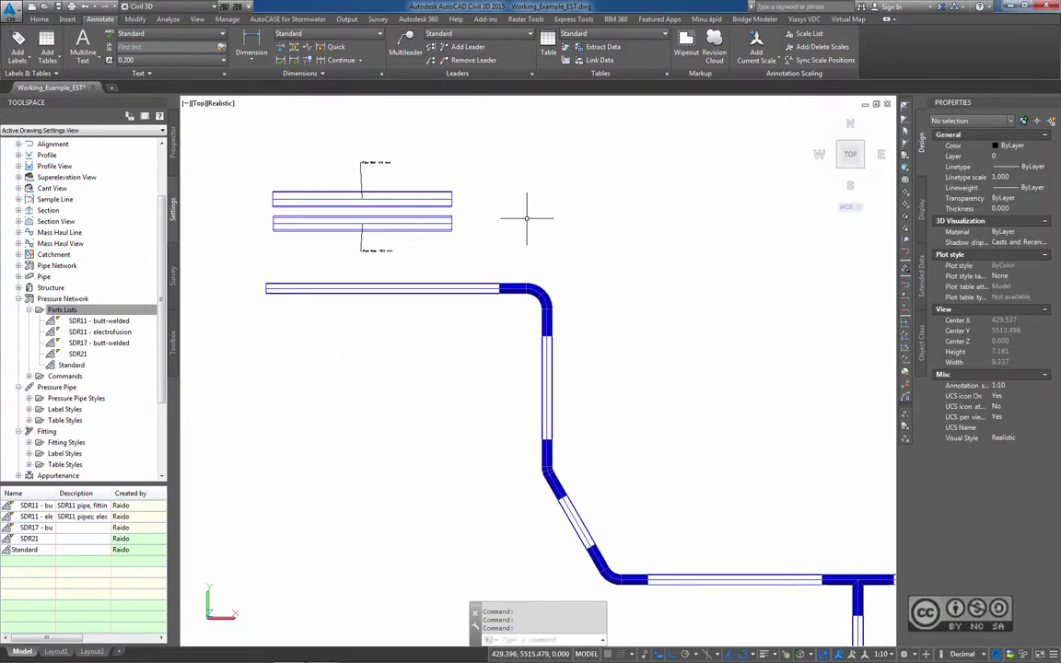
- Zoom out to show all pipe networks and open Compute Quantity Takeoff from the Analyze tab
scroll(467, 258, "down", 2)
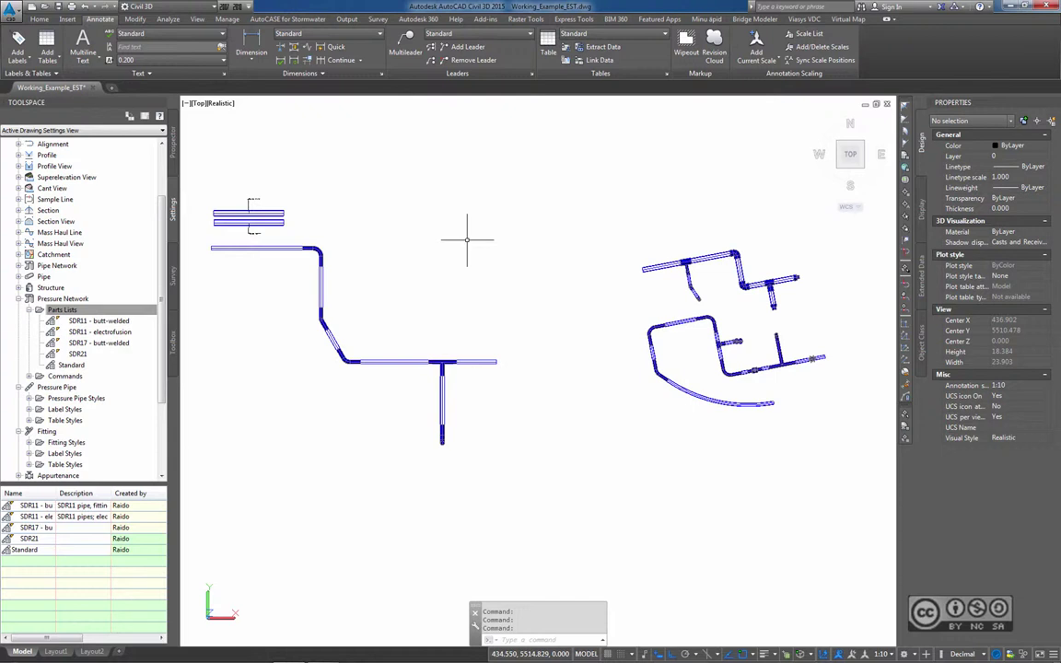
left_click(63, 309)
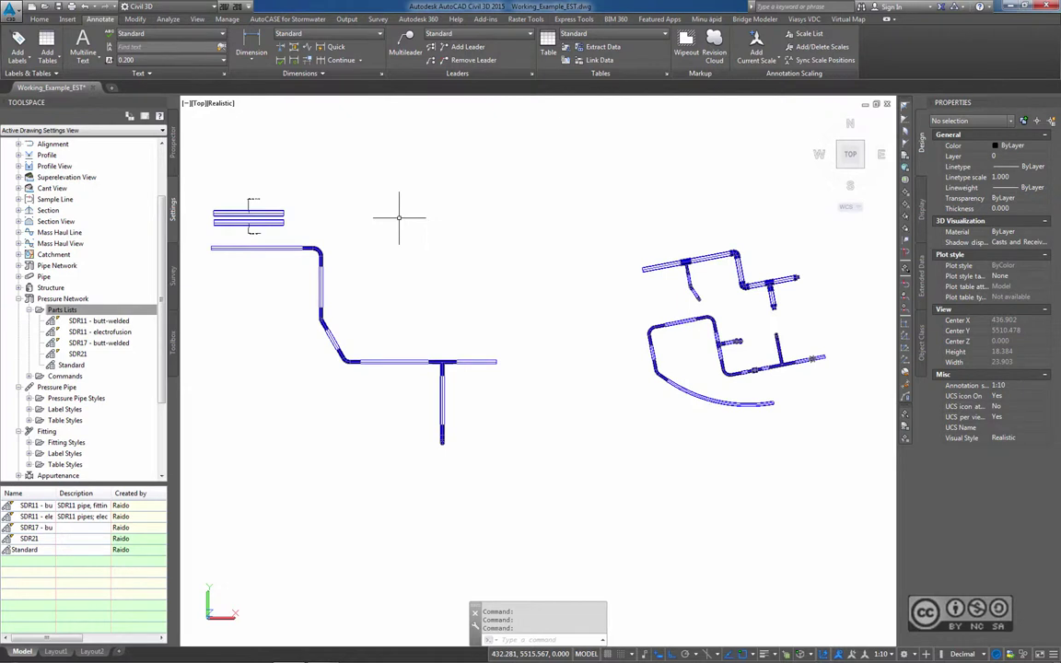
middle_click_drag(442, 224, 447, 244)
left_click(498, 258)
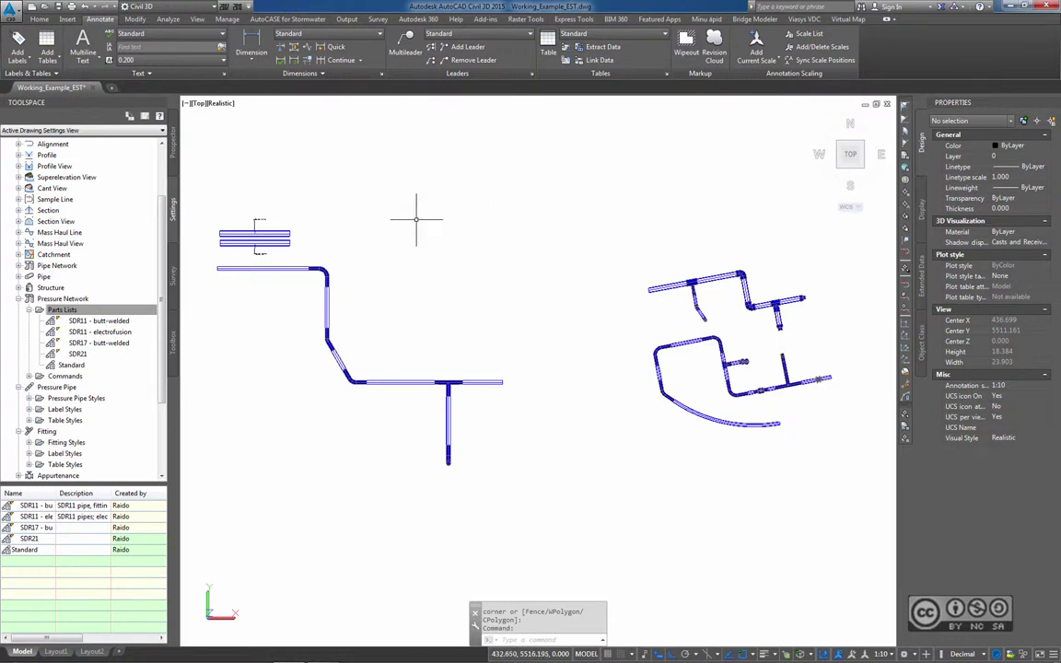
left_click(42, 19)
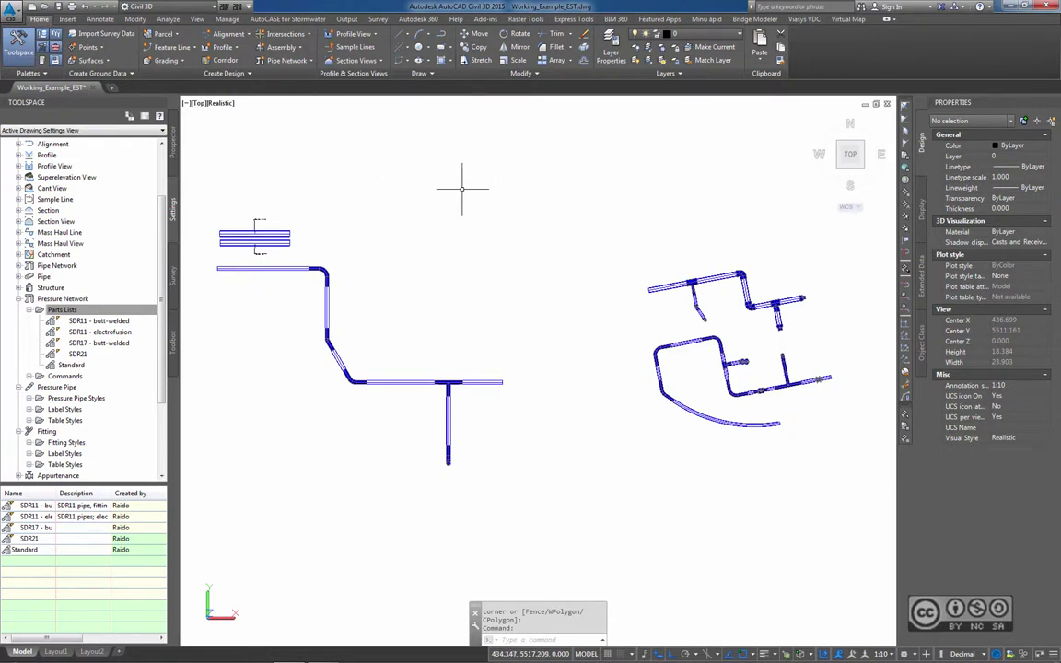
left_click(171, 21)
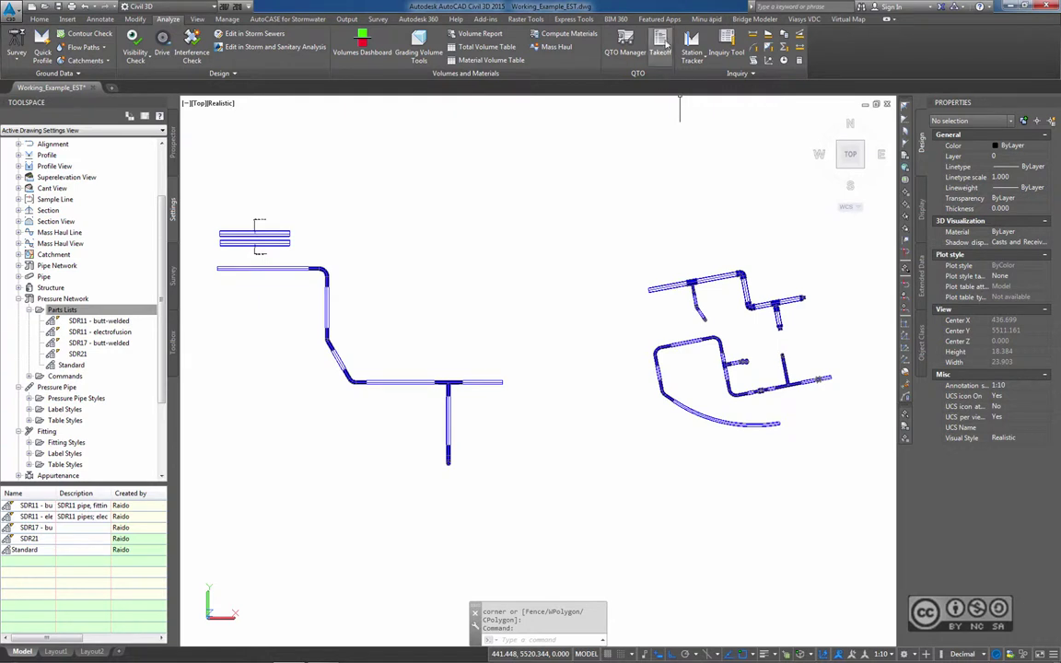
left_click(661, 42)
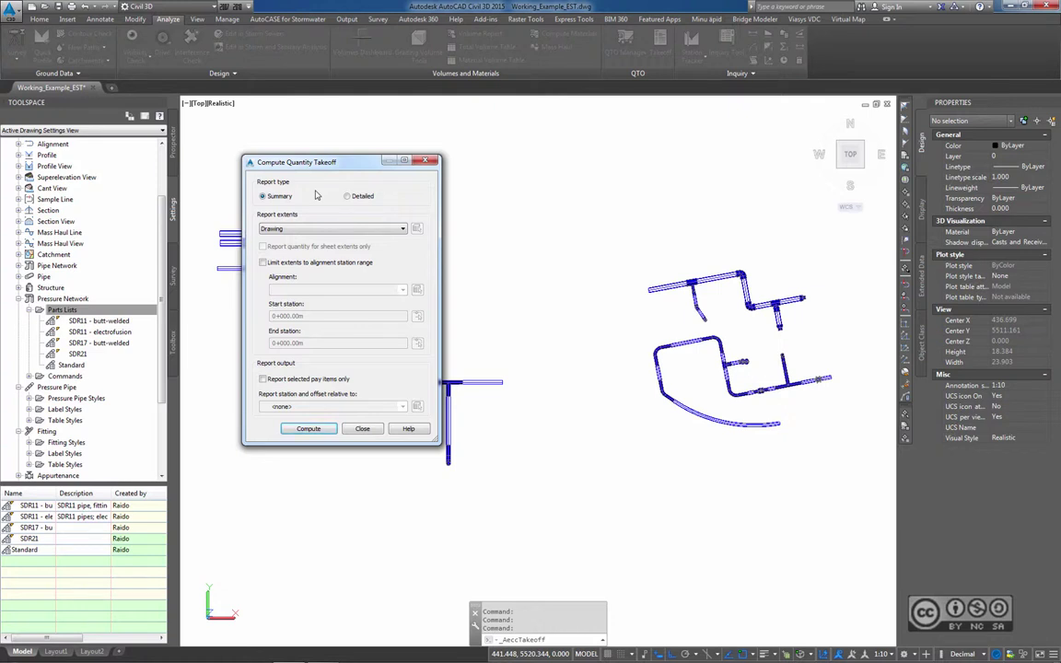
- Compute a Summary takeoff report with the report extents kept at Drawing
left_click(294, 229)
left_click(294, 230)
left_click(307, 431)
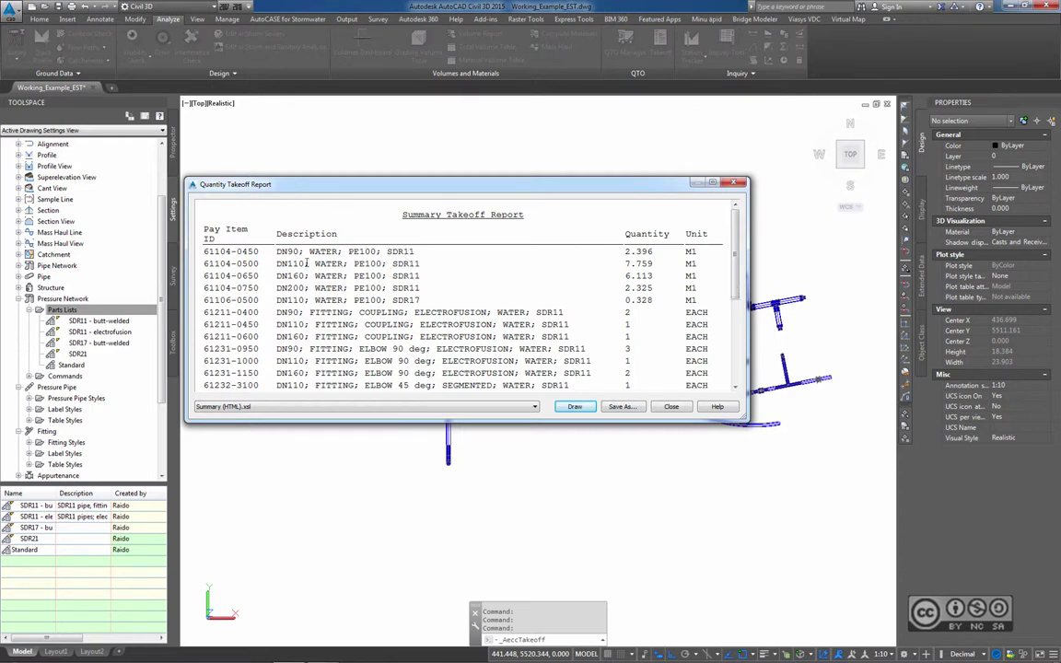
- Review the DN110 PE100 SDR11 and SDR17 pipe rows and the fitting entries, then choose to draw the report
left_click_drag(277, 264, 429, 270)
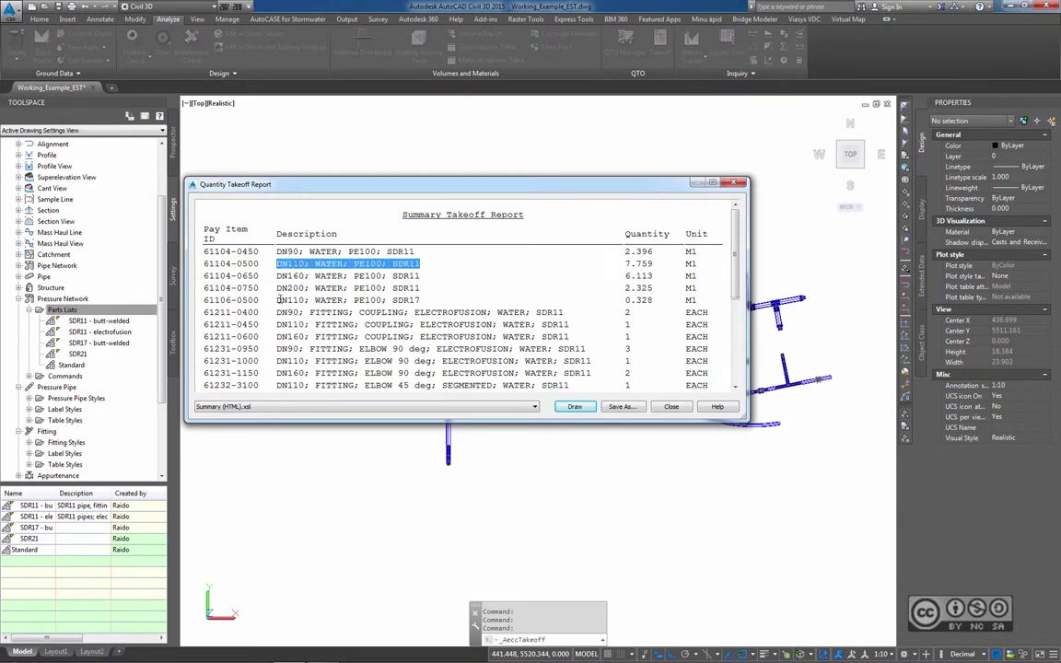
left_click_drag(277, 300, 419, 304)
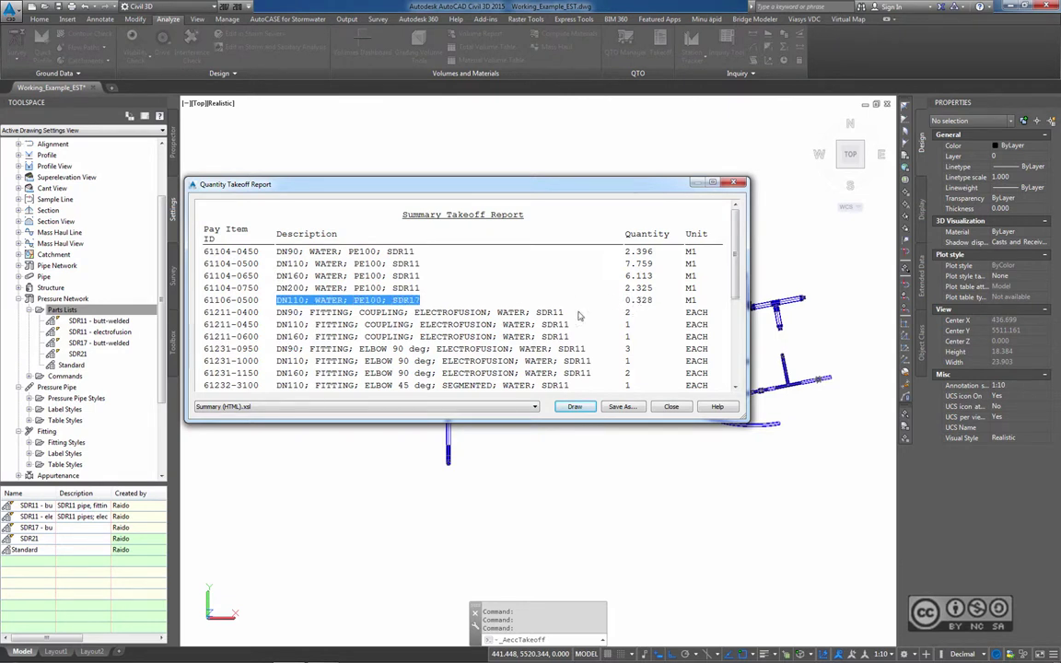
left_click_drag(738, 302, 734, 333)
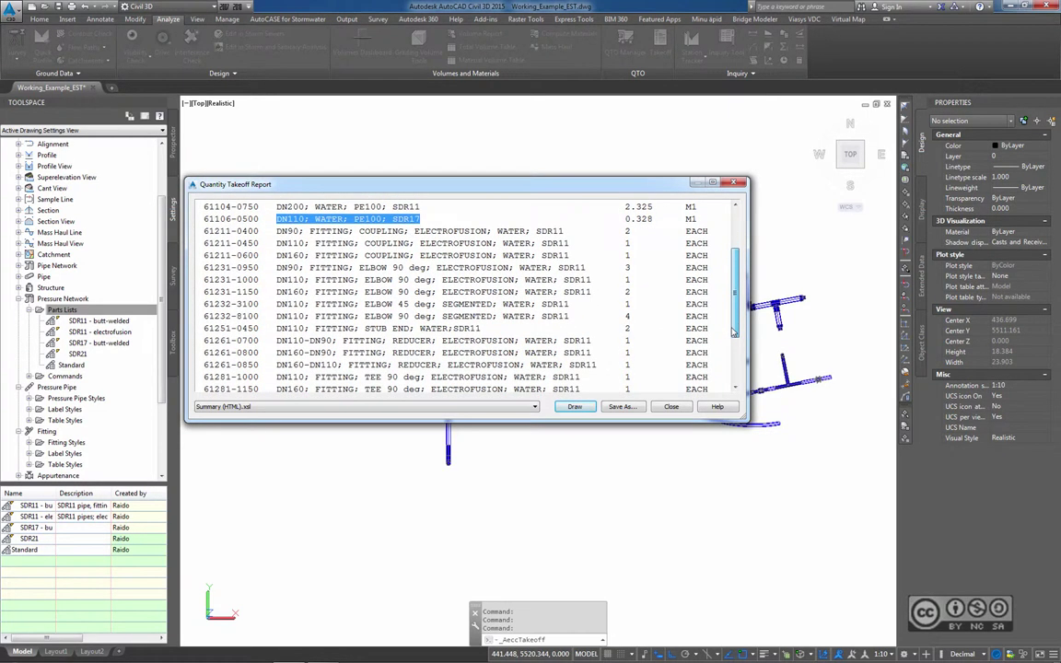
scroll(553, 304, "up", 2)
scroll(369, 295, "up", 1)
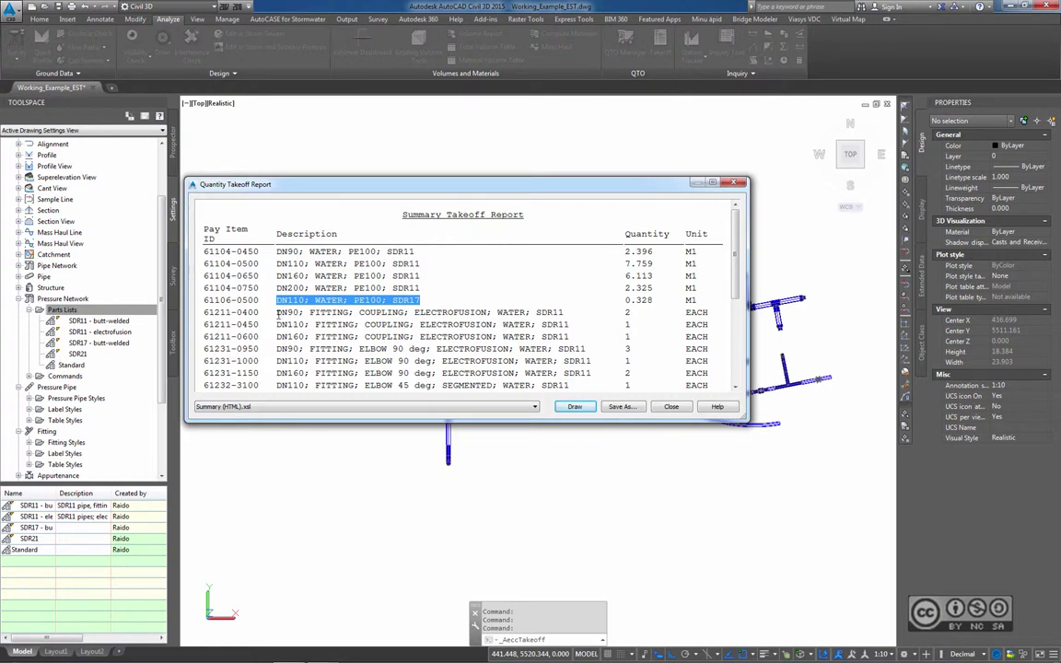
left_click_drag(278, 314, 563, 314)
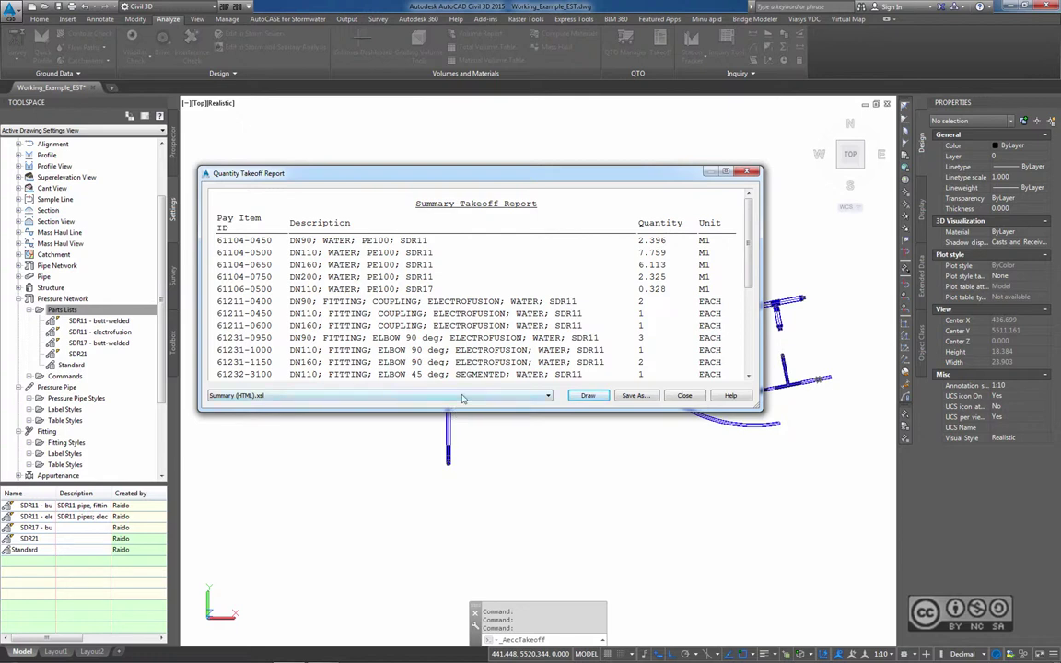
left_click(589, 396)
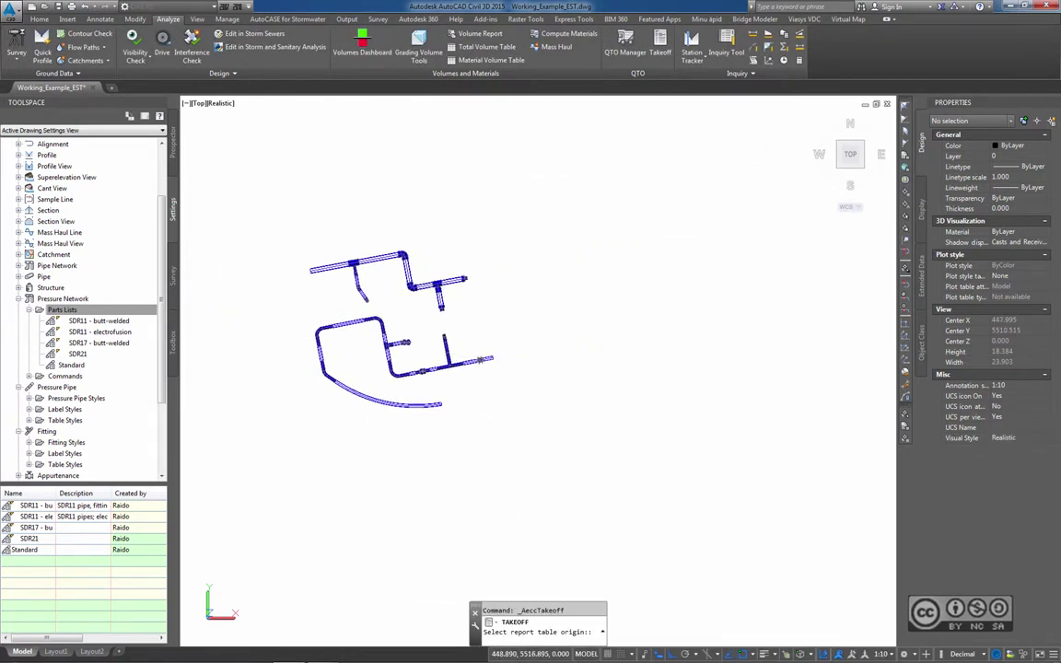
- Place the report table at a picked point, preview it in Summary (CSV) format, then close the report
left_click(552, 171)
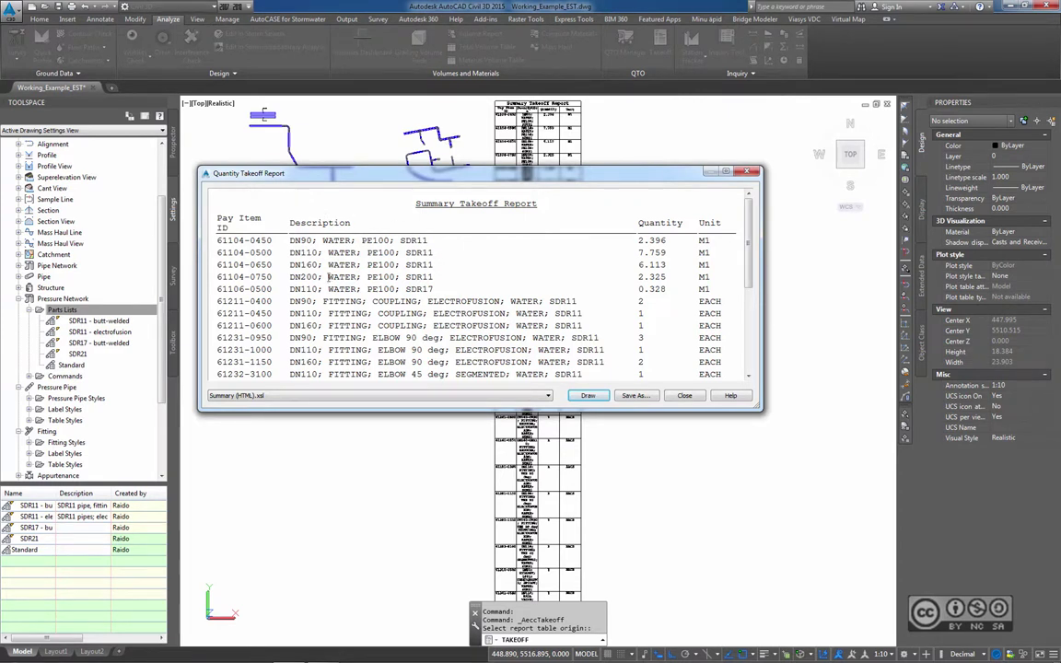
left_click(370, 397)
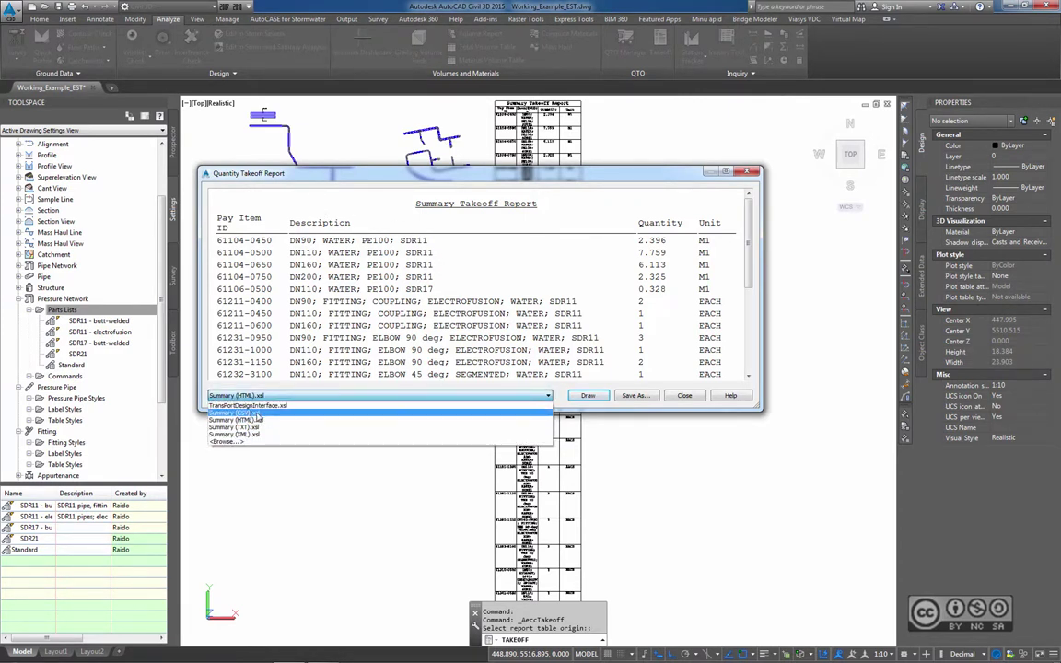
left_click(257, 414)
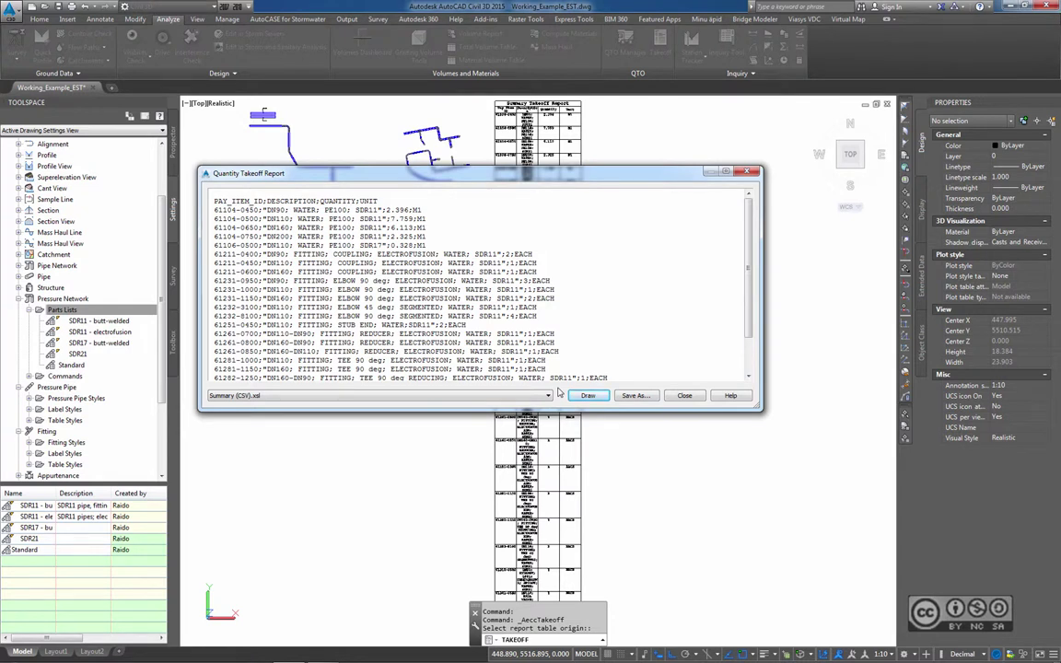
left_click(686, 397)
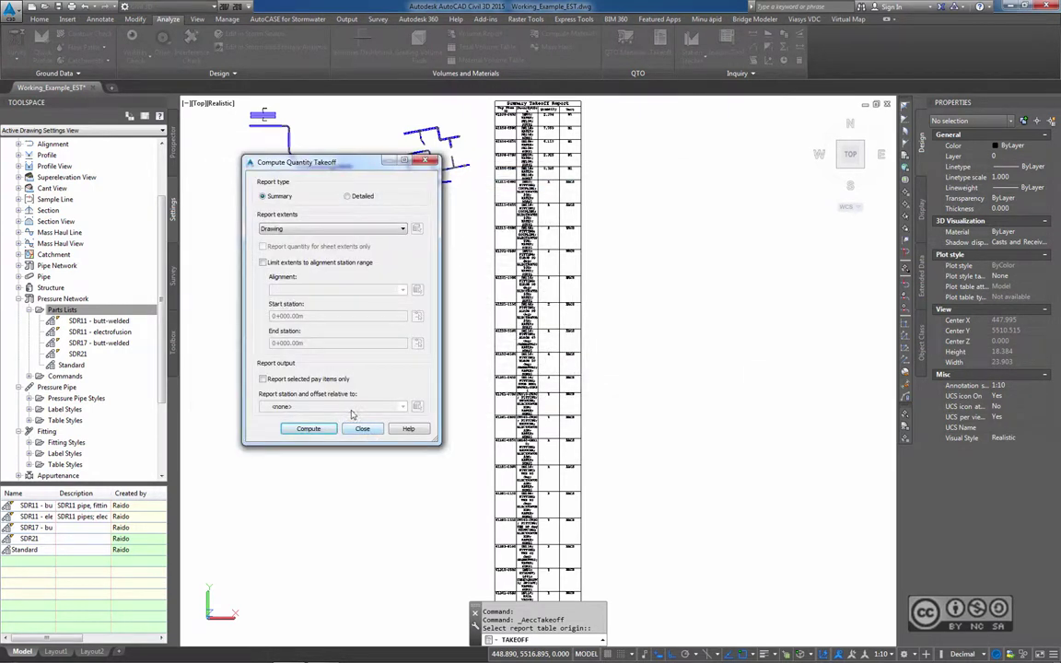
- Close Compute Quantity Takeoff and zoom in on the pressure pipe networks
left_click(363, 429)
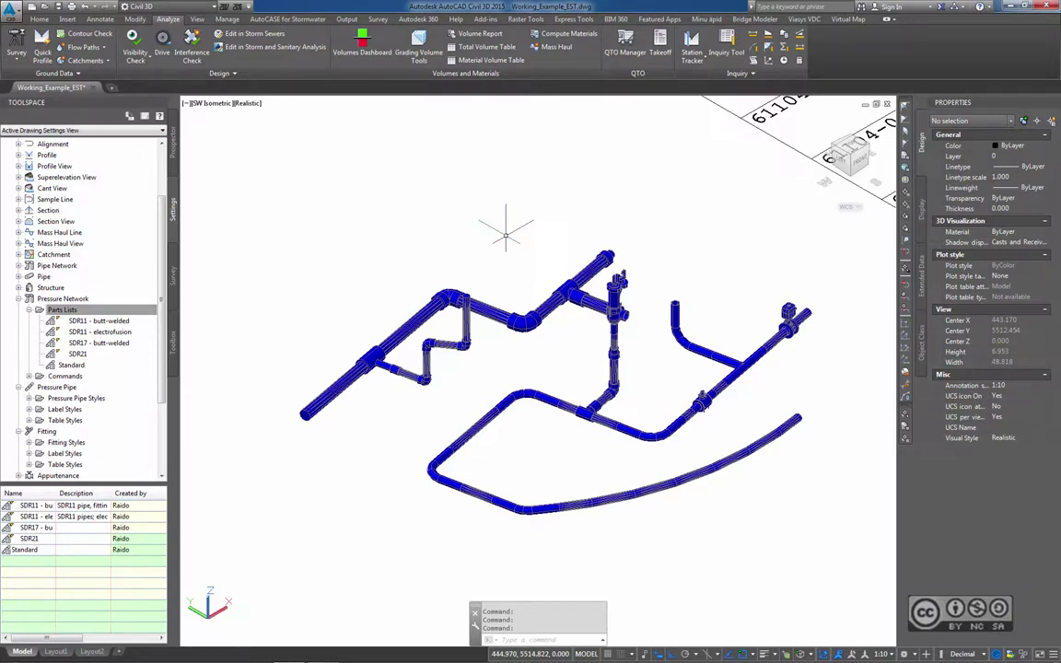
scroll(477, 234, "up", 2)
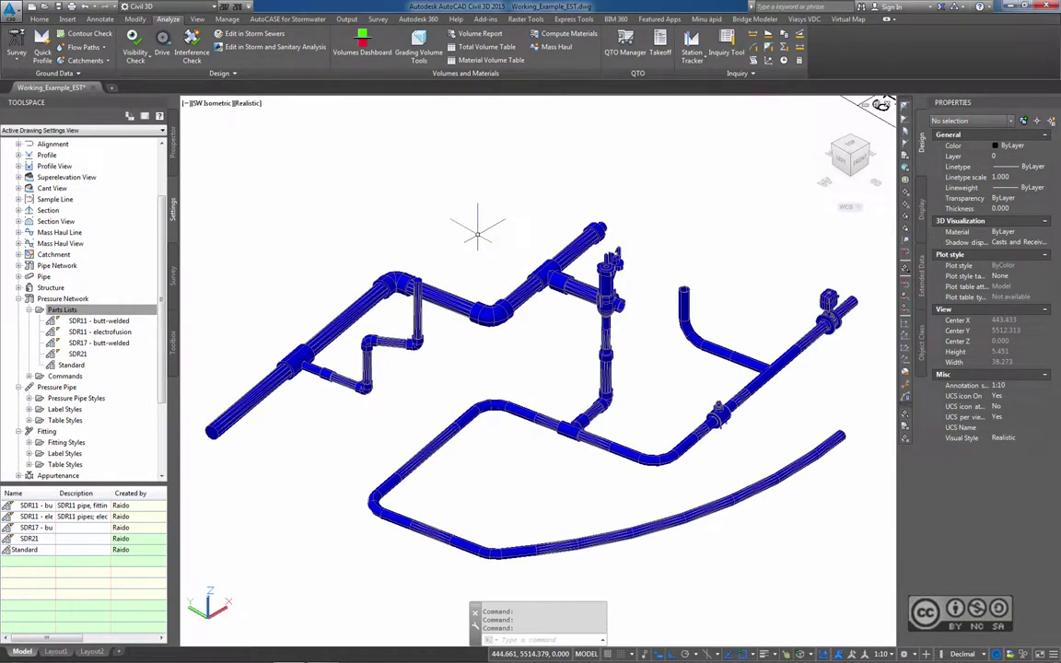